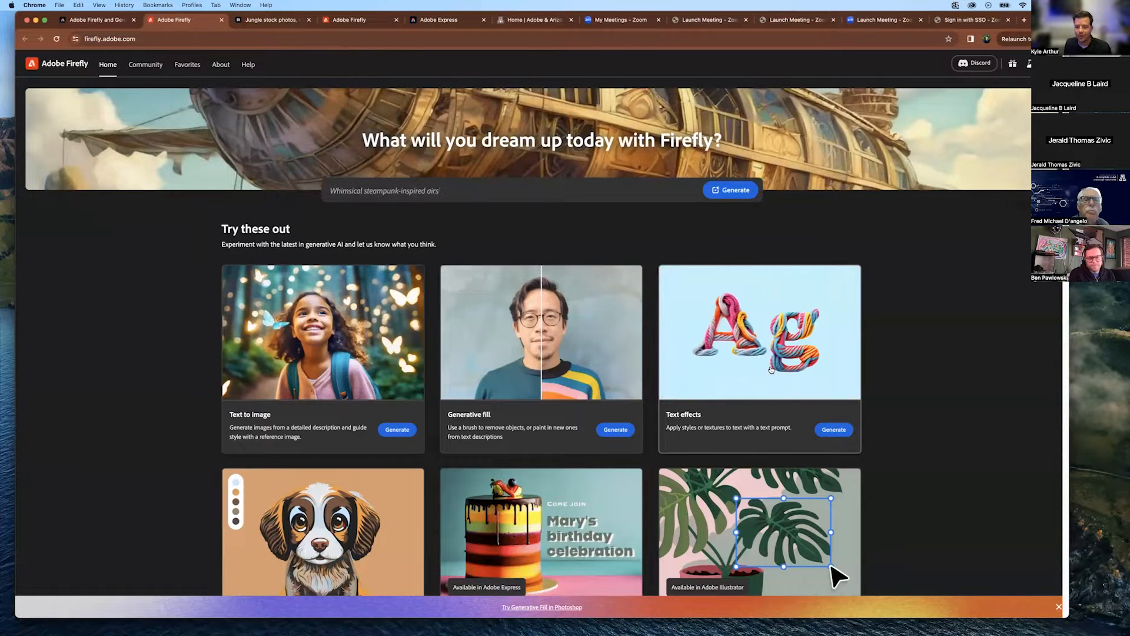
# Compare the portrait and leaf examples with their Firefly Image 2 versions using the before/after sliders.
pyautogui.scroll(-4, 909, 355)
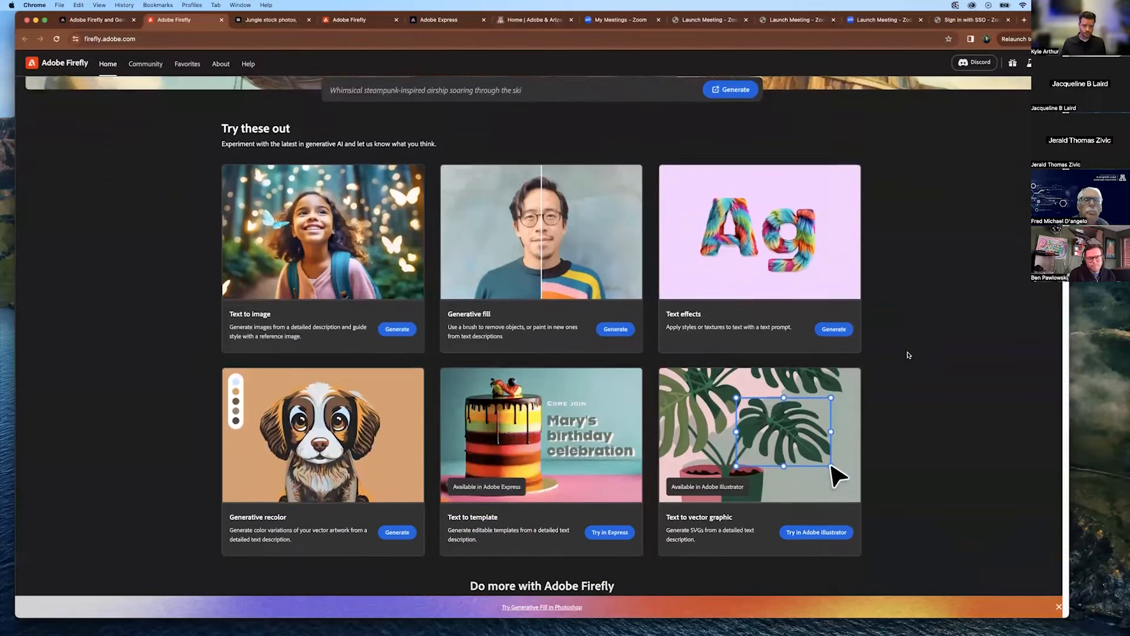
pyautogui.scroll(-2, 912, 356)
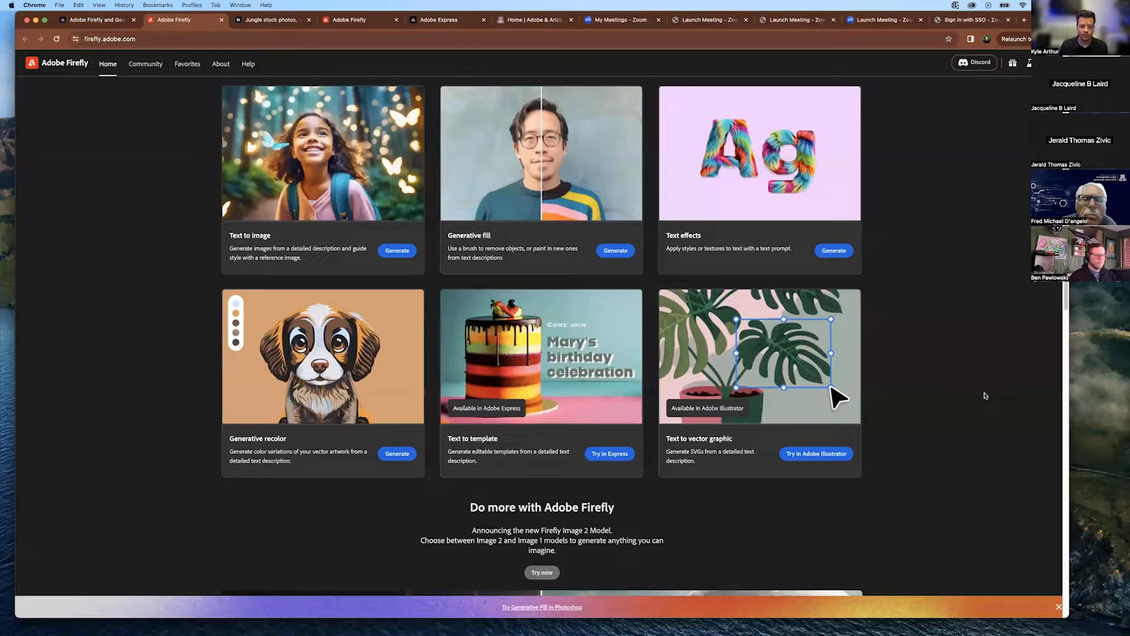
pyautogui.scroll(-5, 985, 395)
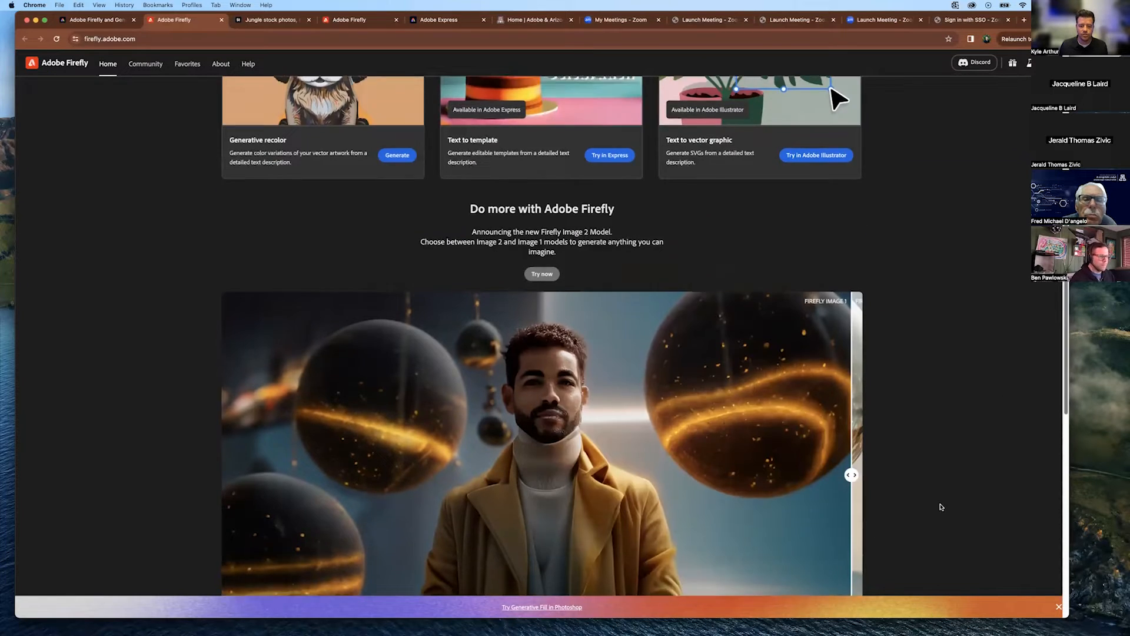
pyautogui.scroll(-2, 942, 504)
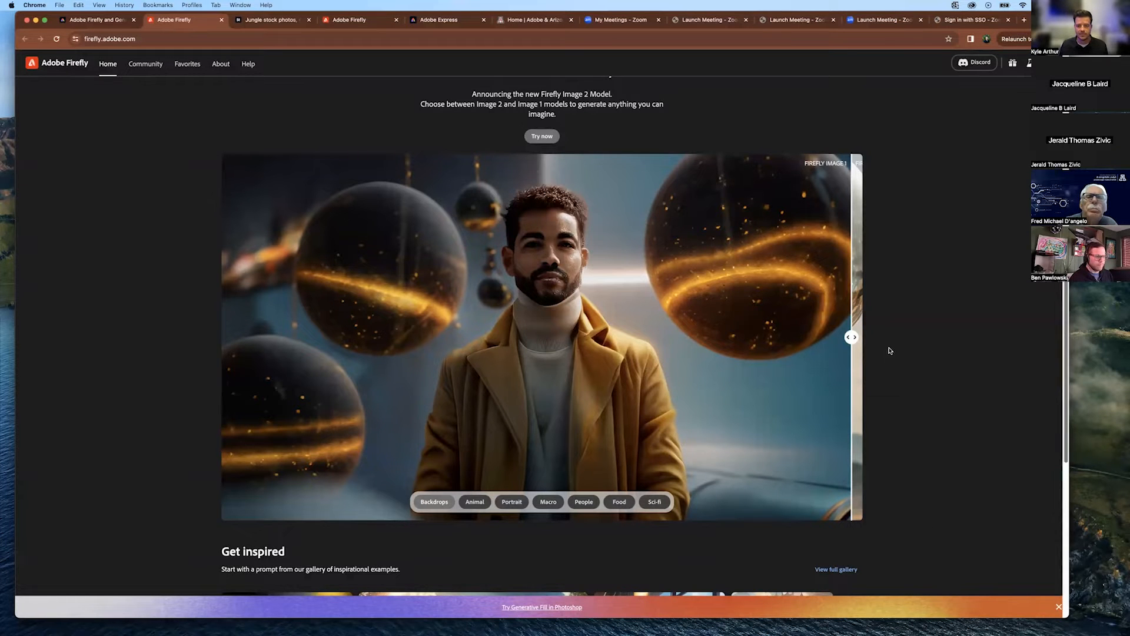
pyautogui.moveTo(852, 337); pyautogui.dragTo(222, 321)
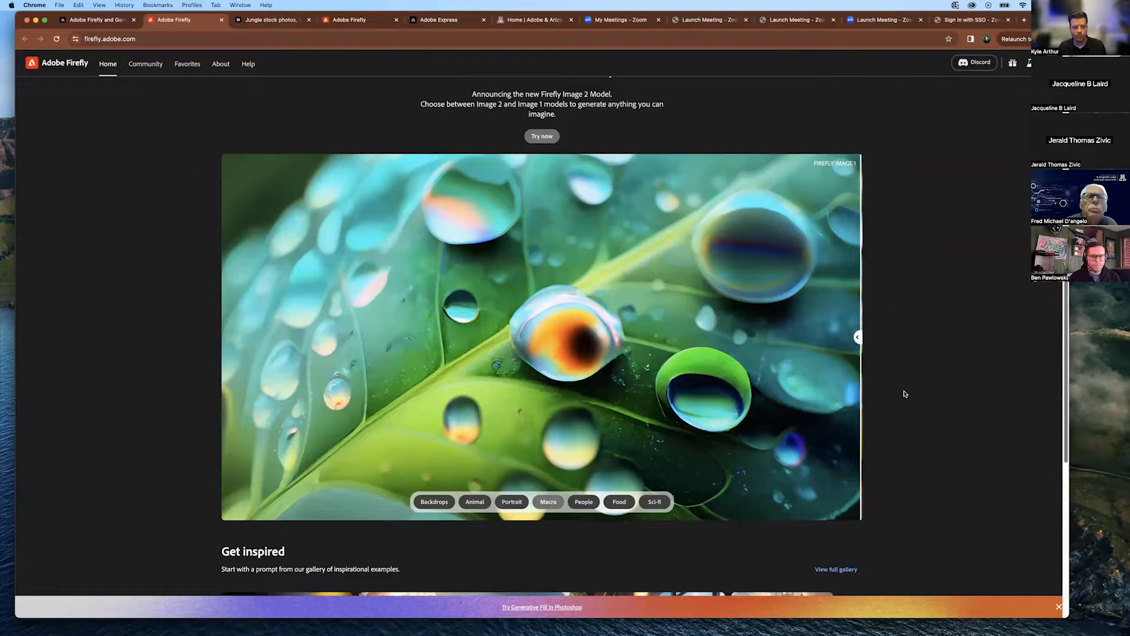
pyautogui.moveTo(861, 385); pyautogui.dragTo(194, 351)
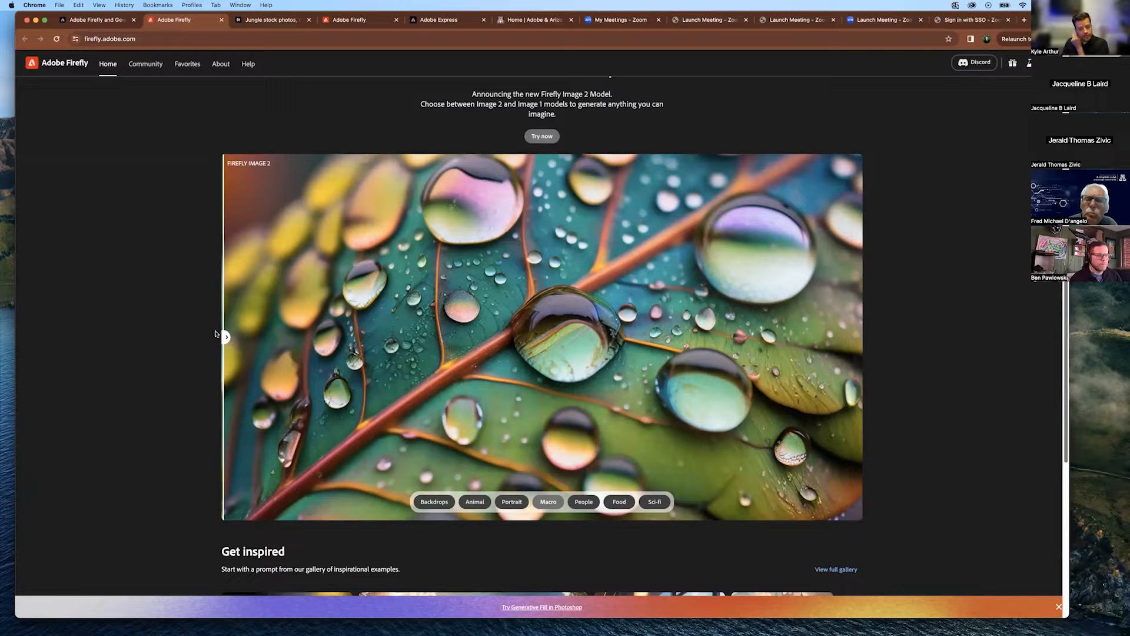
pyautogui.scroll(-8, 940, 357)
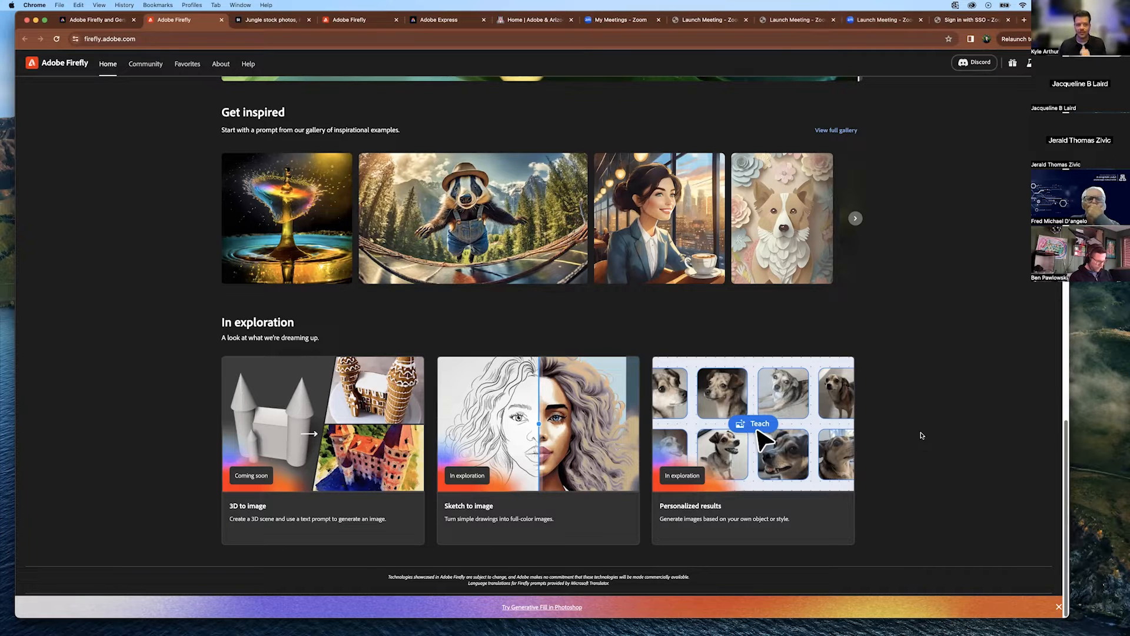
pyautogui.scroll(5, 909, 292)
pyautogui.scroll(8, 910, 292)
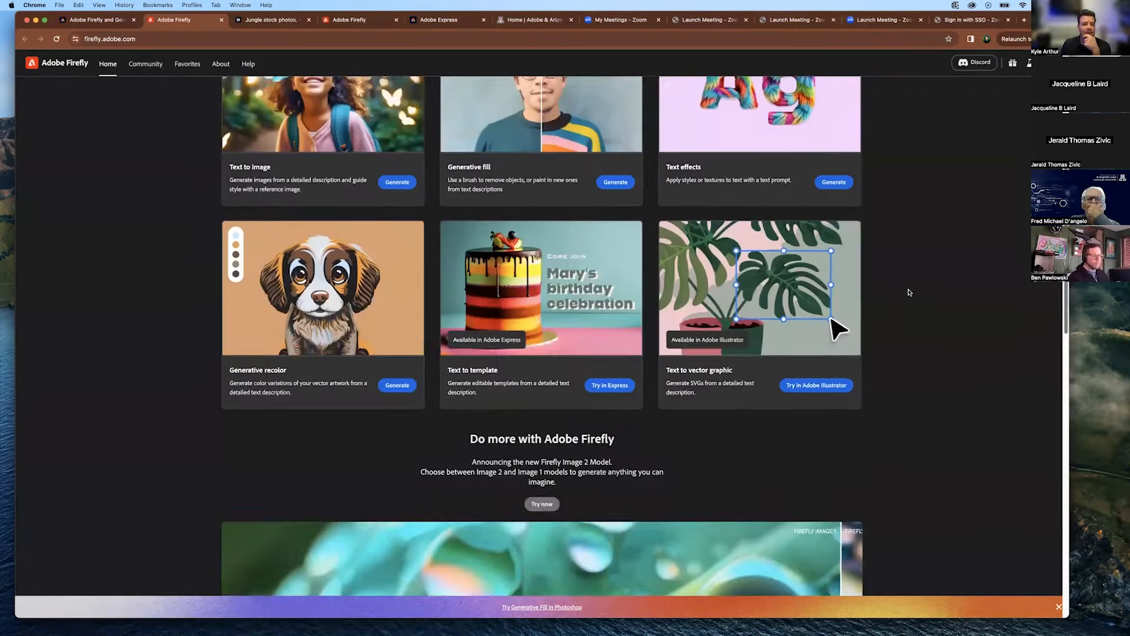
pyautogui.scroll(5, 910, 292)
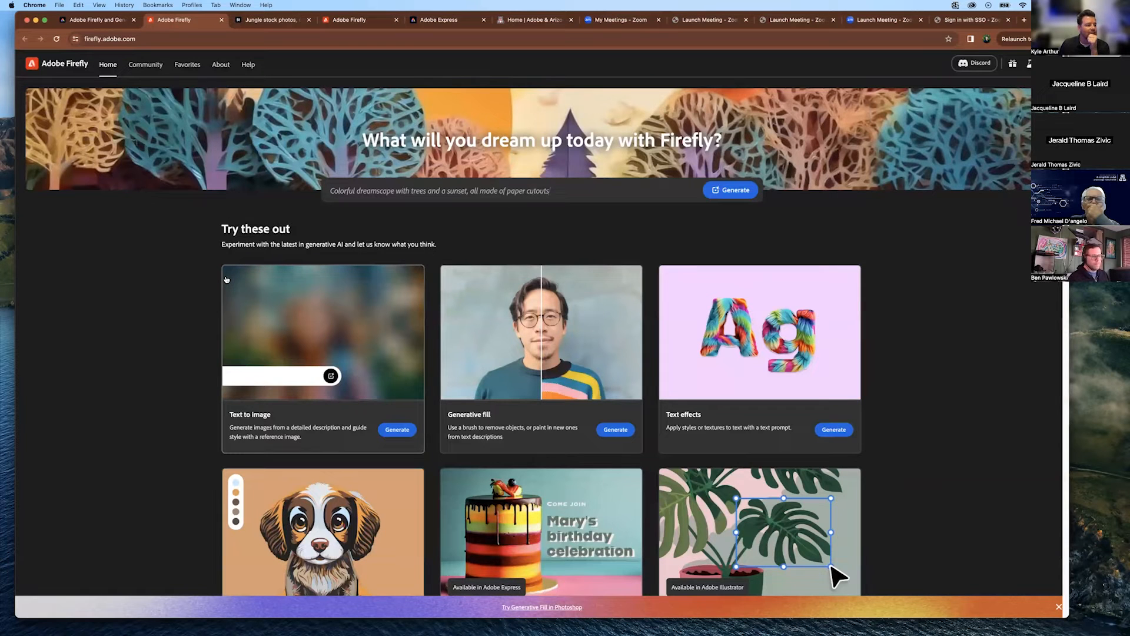
# Browse the community gallery and saved favorites, then return to the Firefly home page.
pyautogui.click(147, 66)
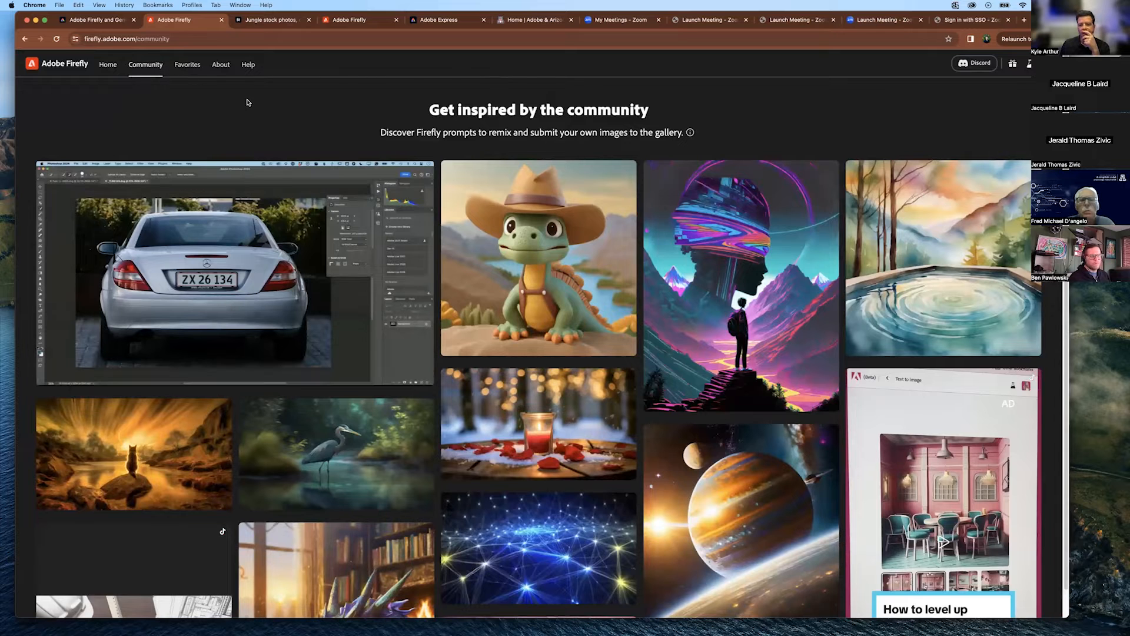
pyautogui.moveTo(566, 256)
pyautogui.scroll(-1, 802, 281)
pyautogui.scroll(1, 803, 280)
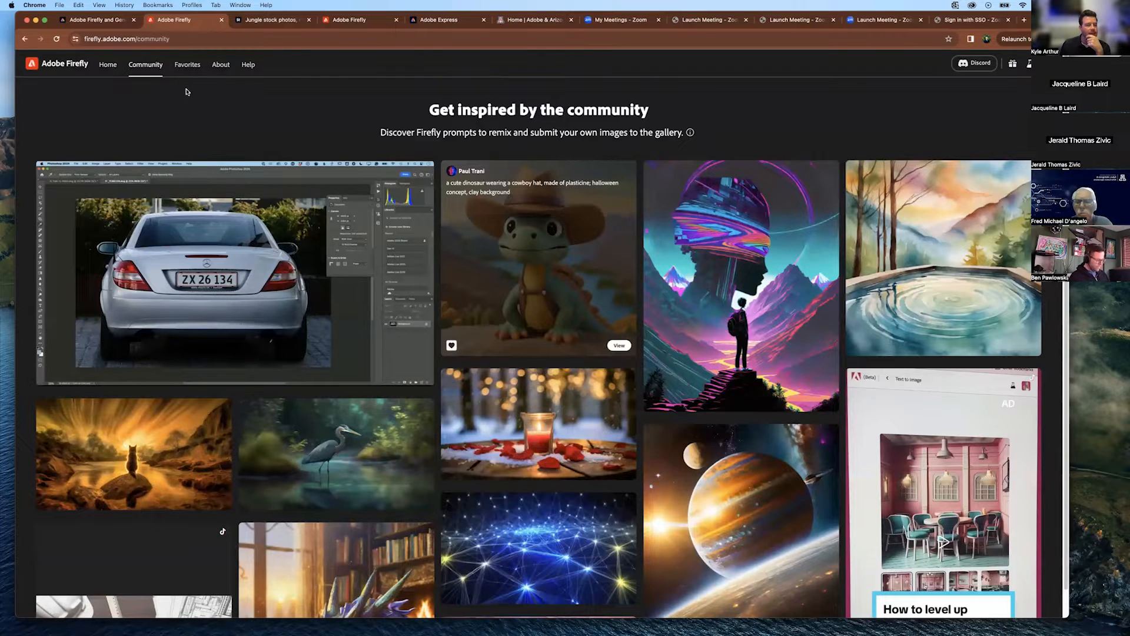
pyautogui.click(181, 67)
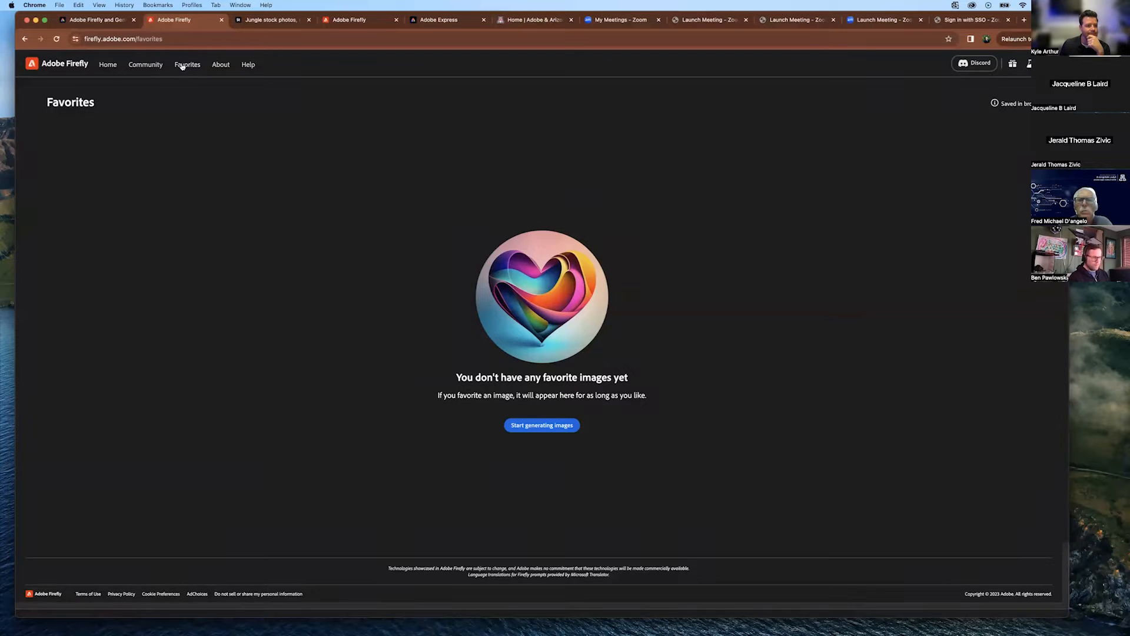
pyautogui.click(152, 69)
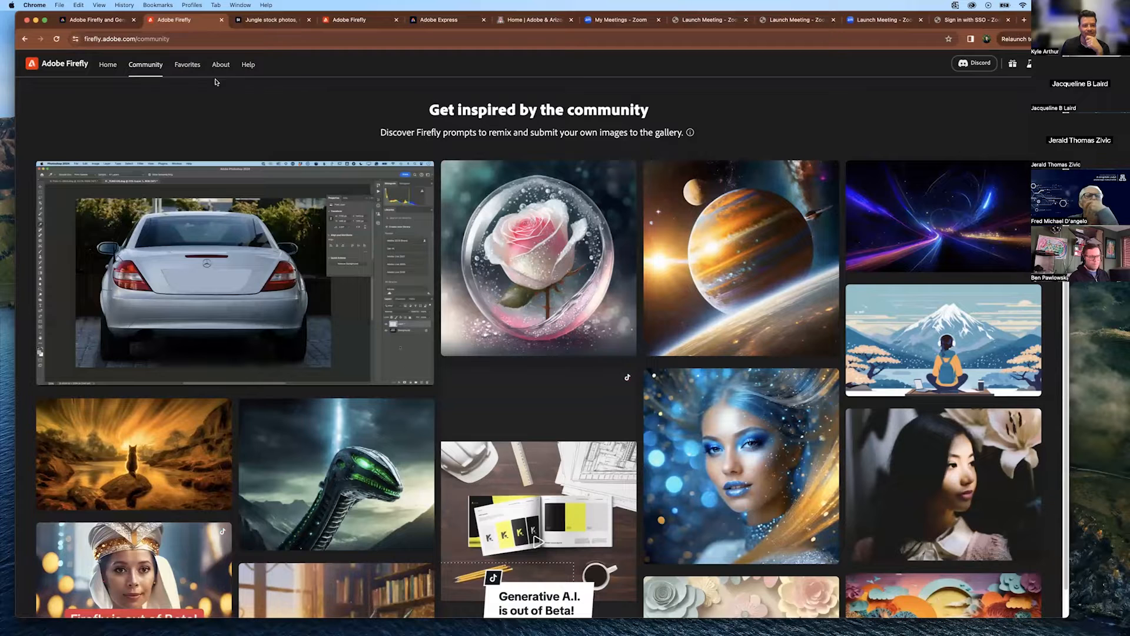
pyautogui.click(112, 66)
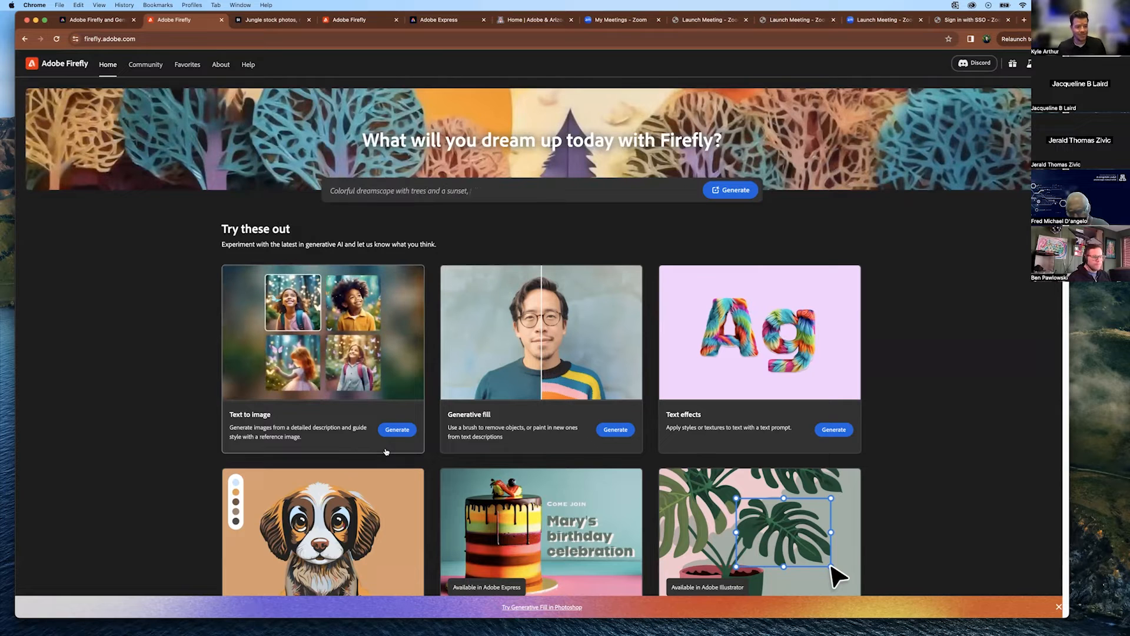
# Open the Text to image gallery and select the pigeons-in-medieval-clothing image.
pyautogui.click(326, 393)
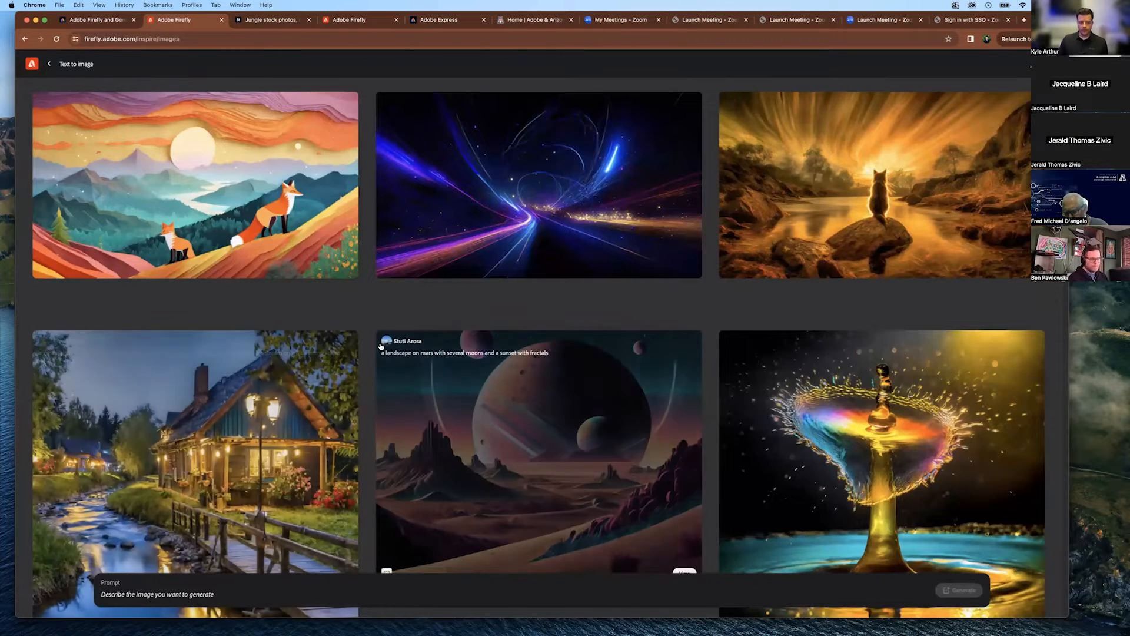
pyautogui.scroll(-3, 687, 373)
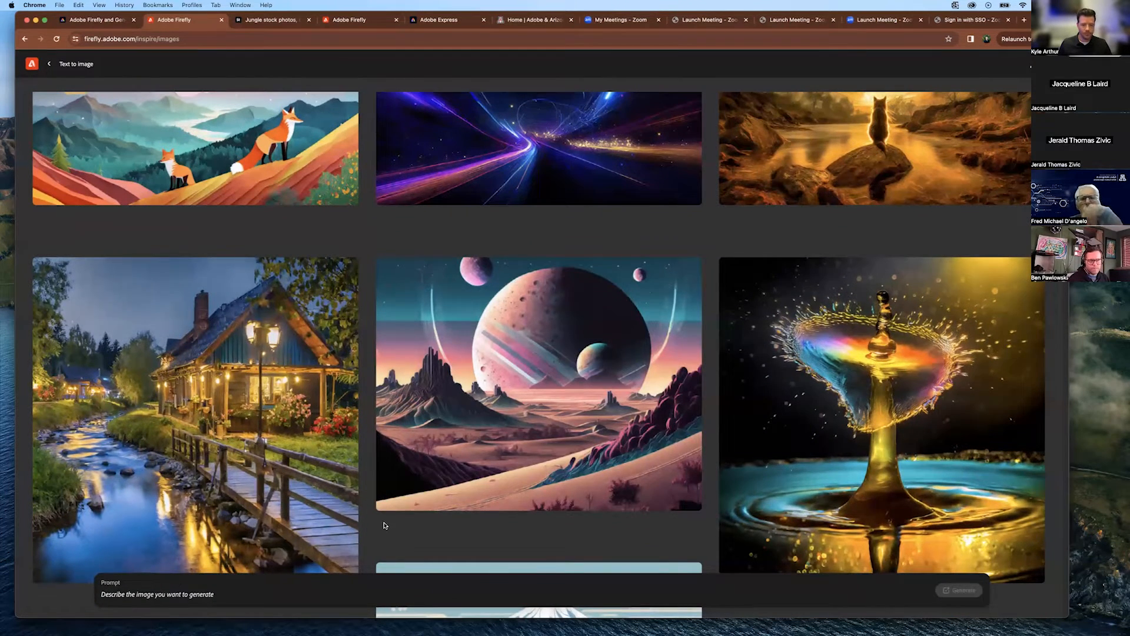
pyautogui.scroll(-8, 824, 406)
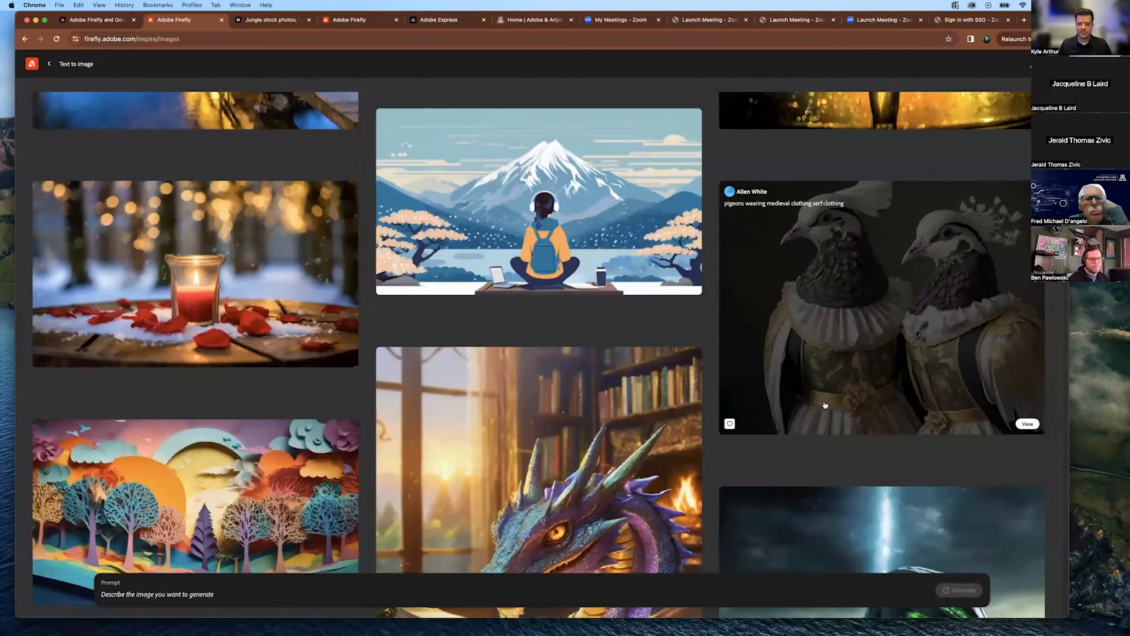
pyautogui.moveTo(743, 227)
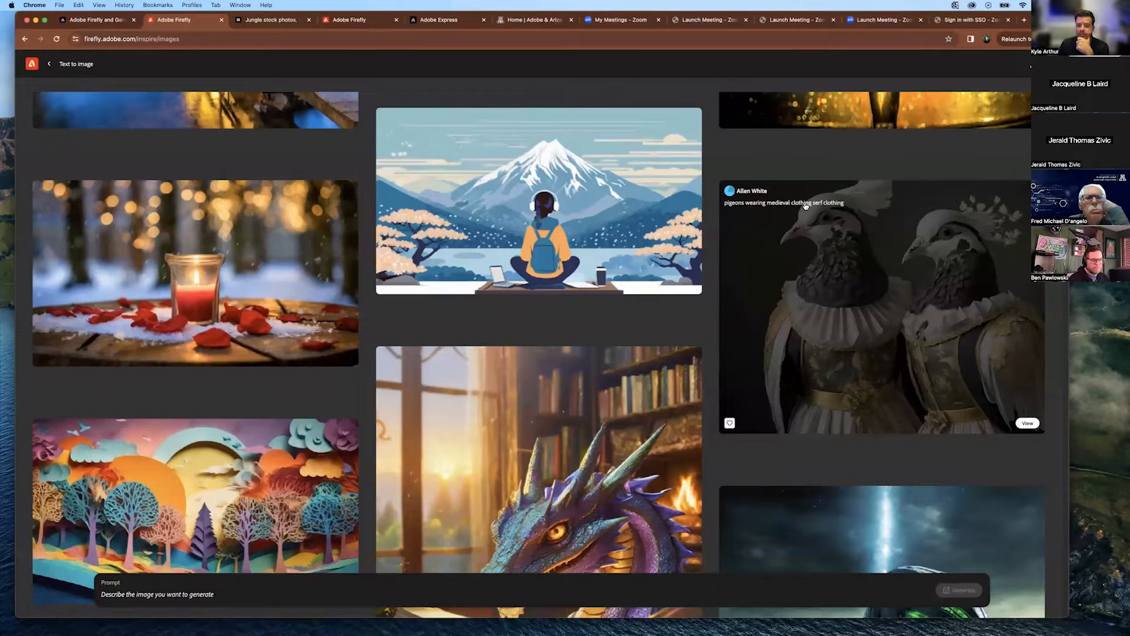
pyautogui.click(851, 278)
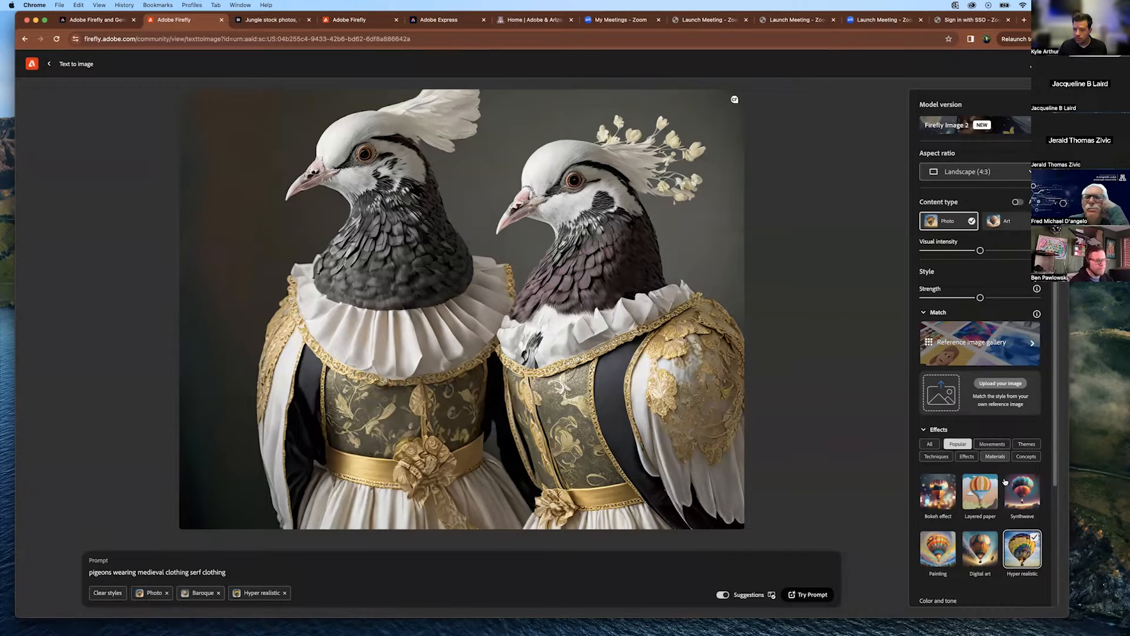
# Set the aspect ratio to Widescreen (16:9) and apply a Warm tone color look.
pyautogui.scroll(-2, 978, 497)
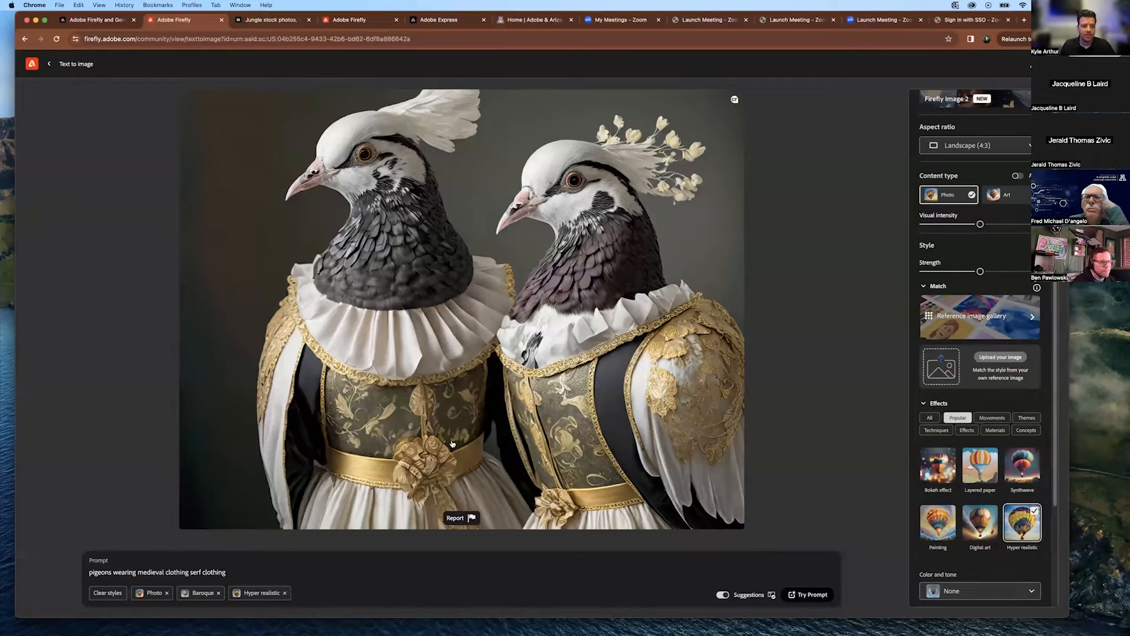
pyautogui.scroll(2, 985, 324)
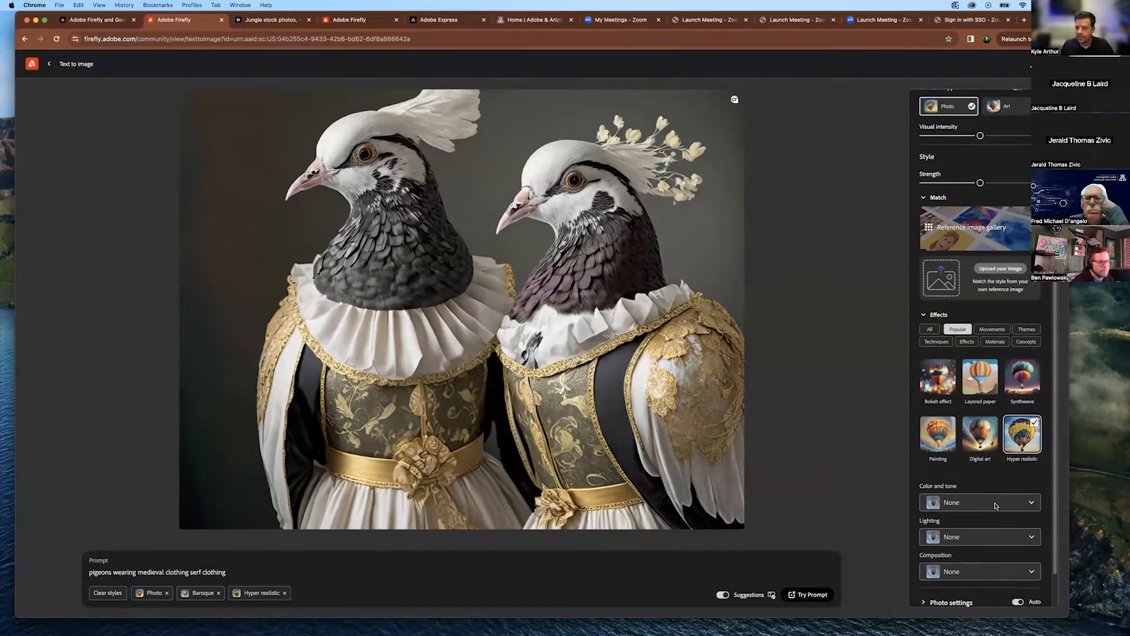
pyautogui.click(956, 171)
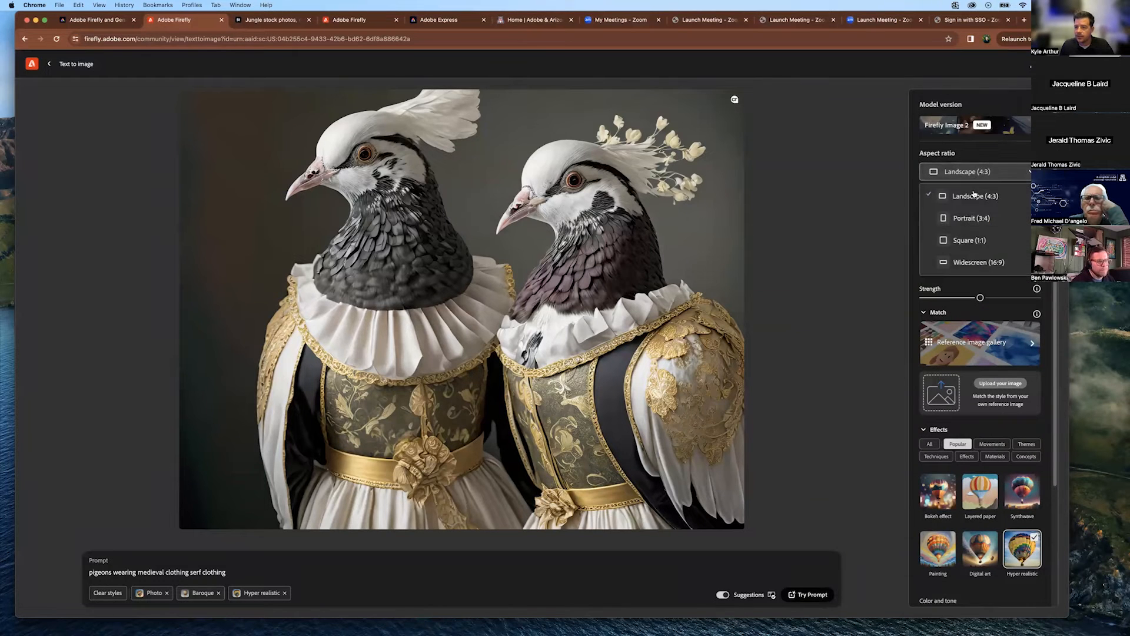
pyautogui.click(965, 265)
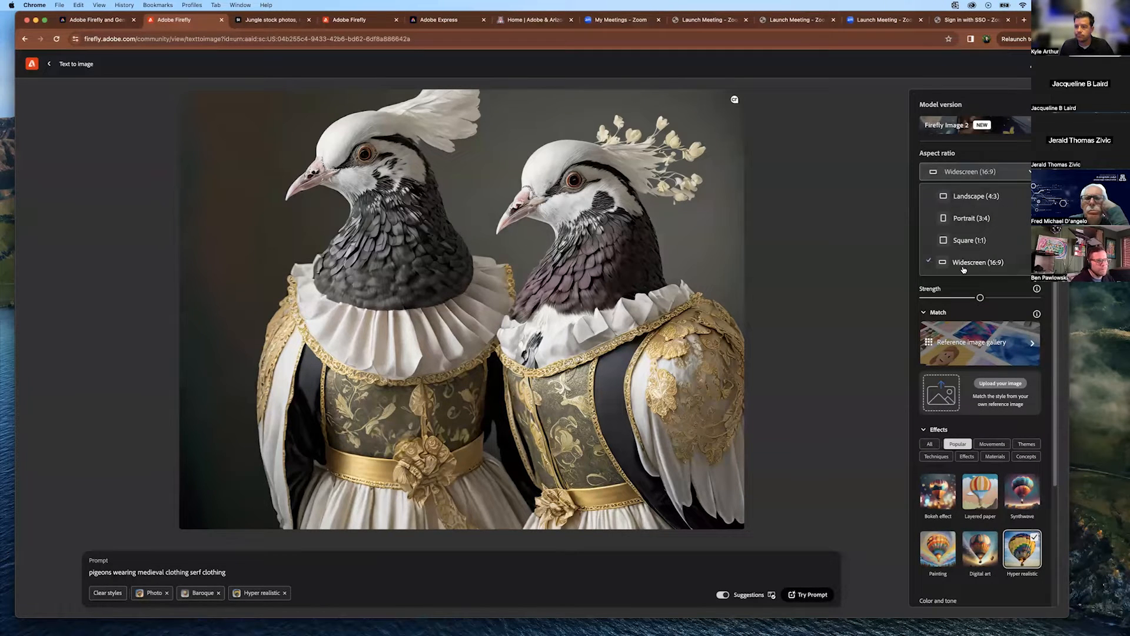
pyautogui.scroll(-5, 983, 279)
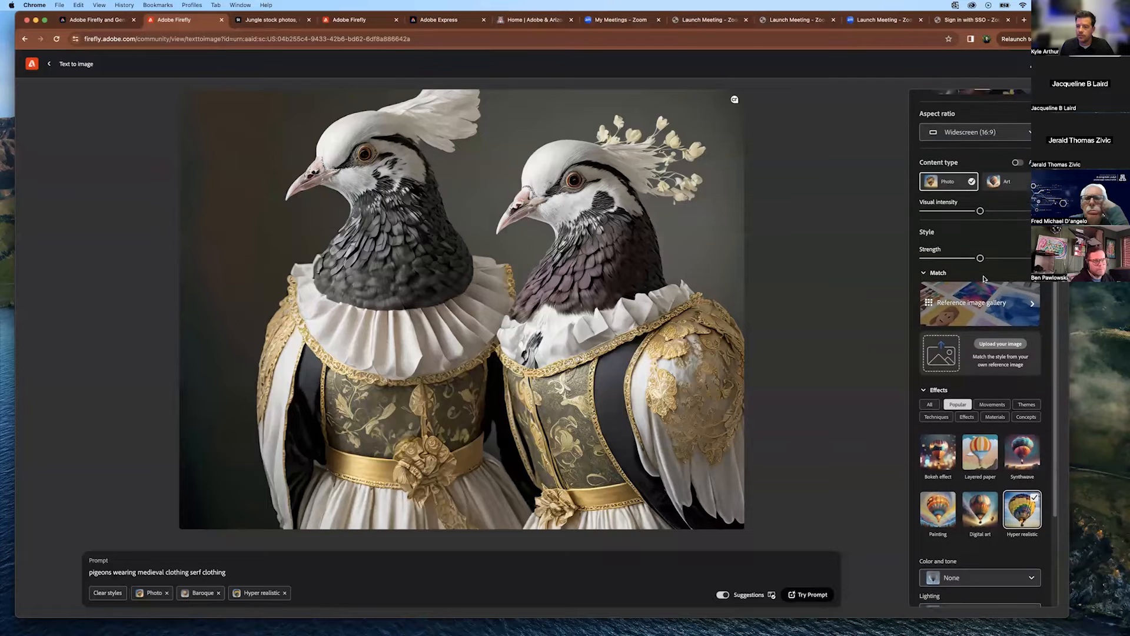
pyautogui.scroll(-1, 983, 280)
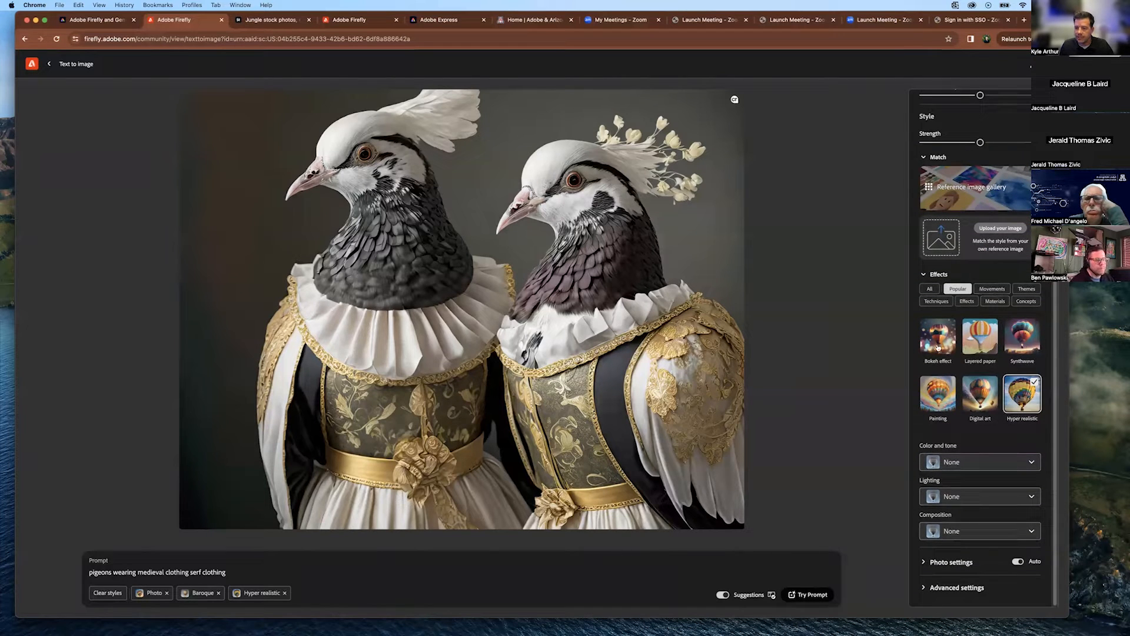
pyautogui.click(968, 466)
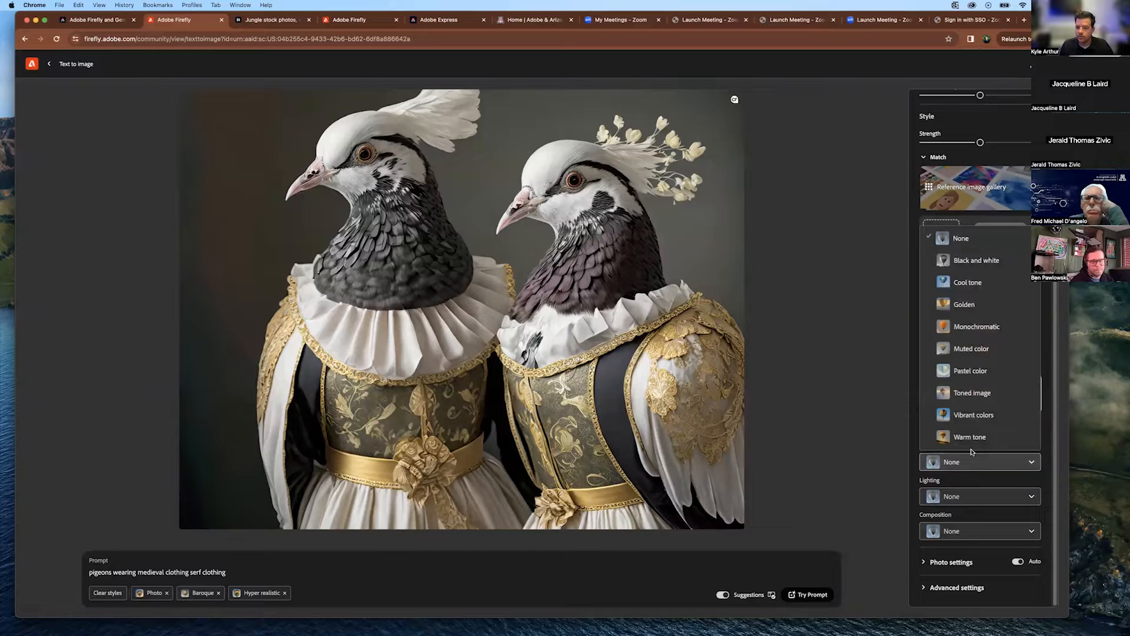
pyautogui.click(969, 437)
# Set lighting to Low lighting, leaving composition at None.
pyautogui.click(976, 496)
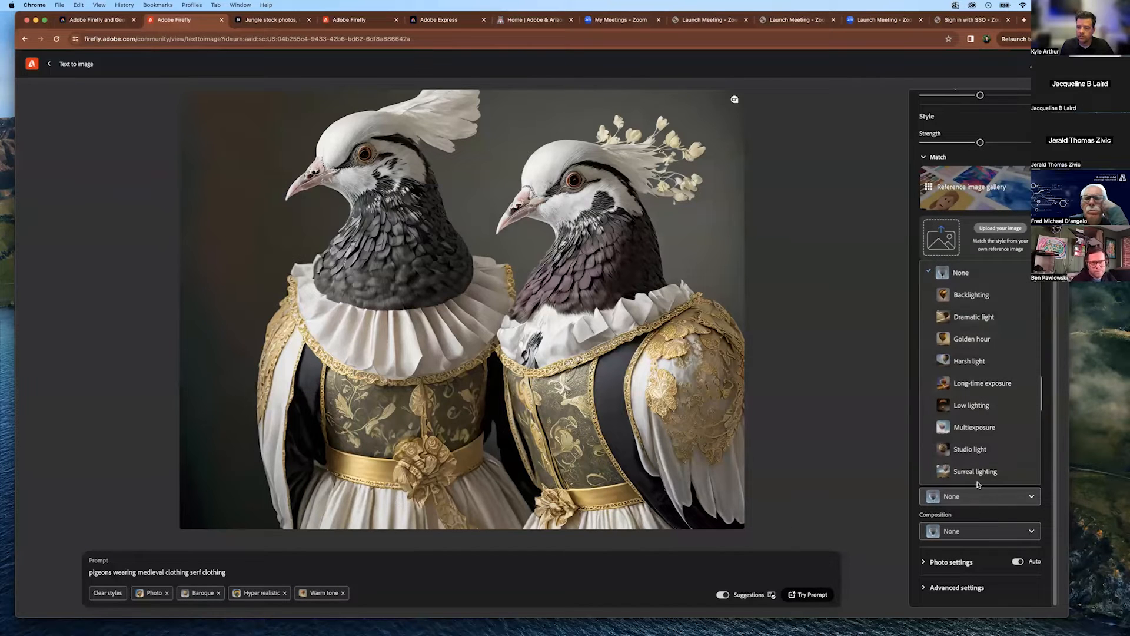
pyautogui.click(969, 406)
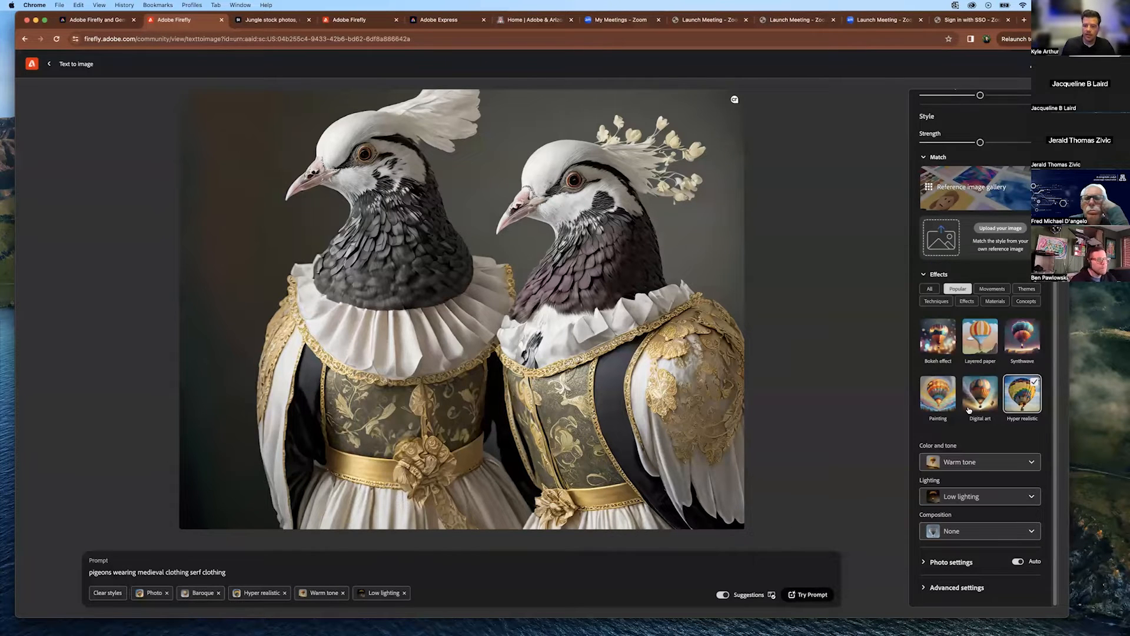
pyautogui.click(959, 531)
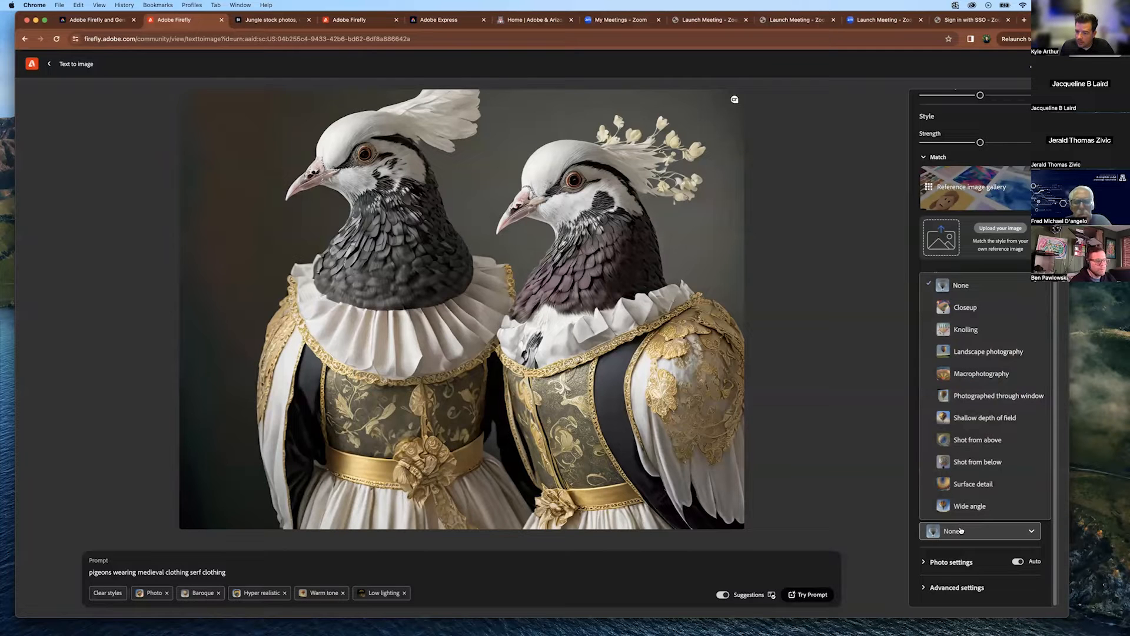
pyautogui.click(961, 530)
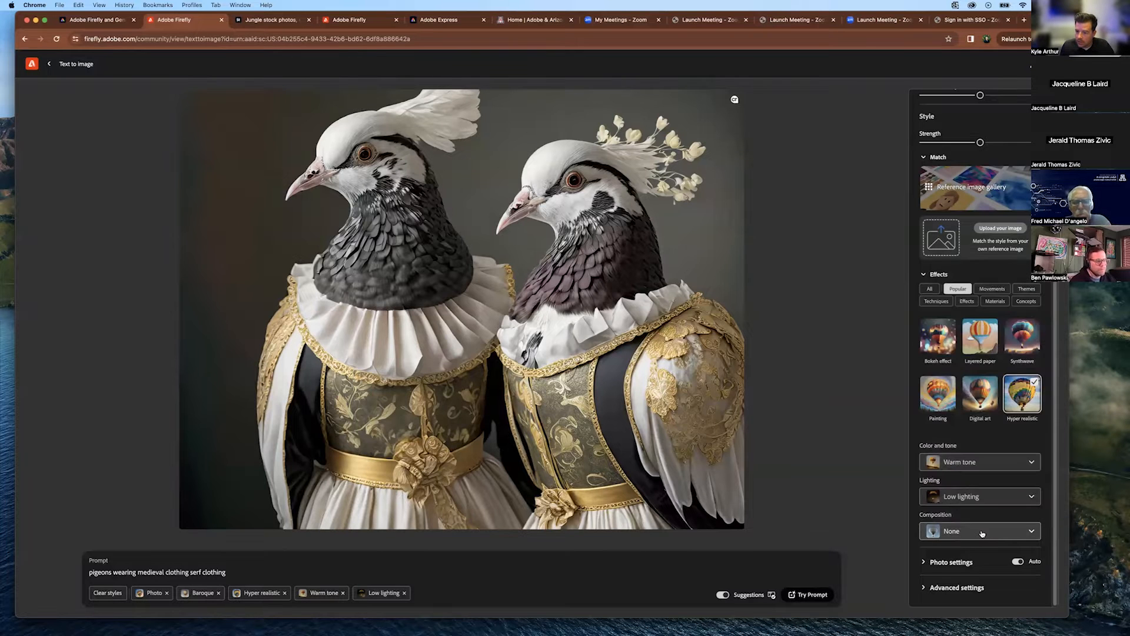
# Expand photo settings and set aperture to f/1.4 and field of view to 100mm.
pyautogui.click(924, 563)
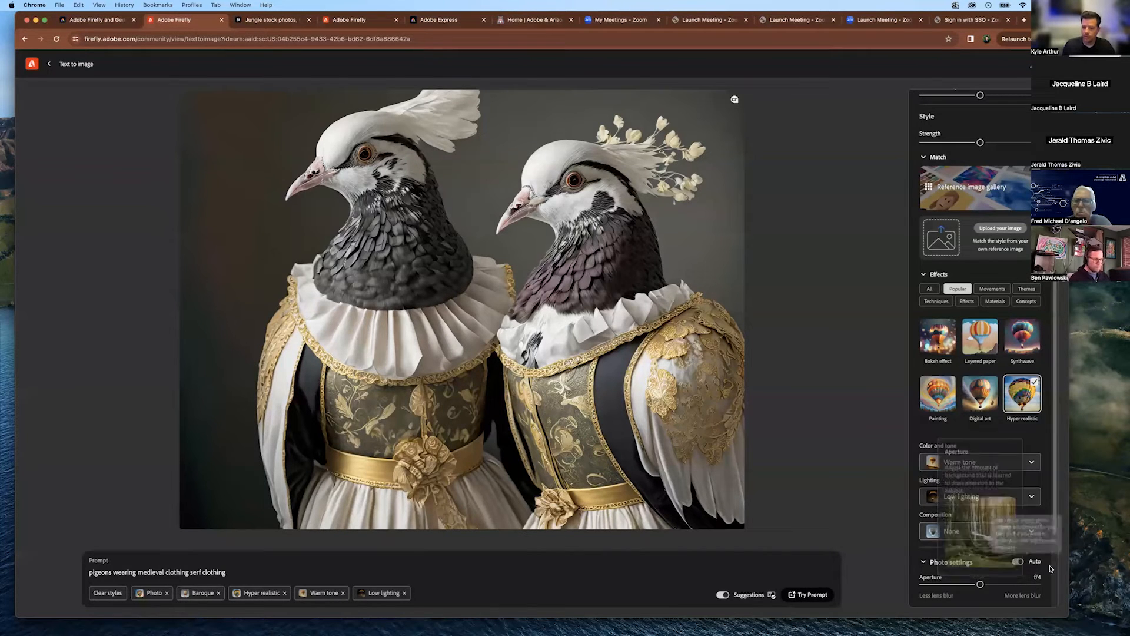
pyautogui.scroll(-2, 1049, 577)
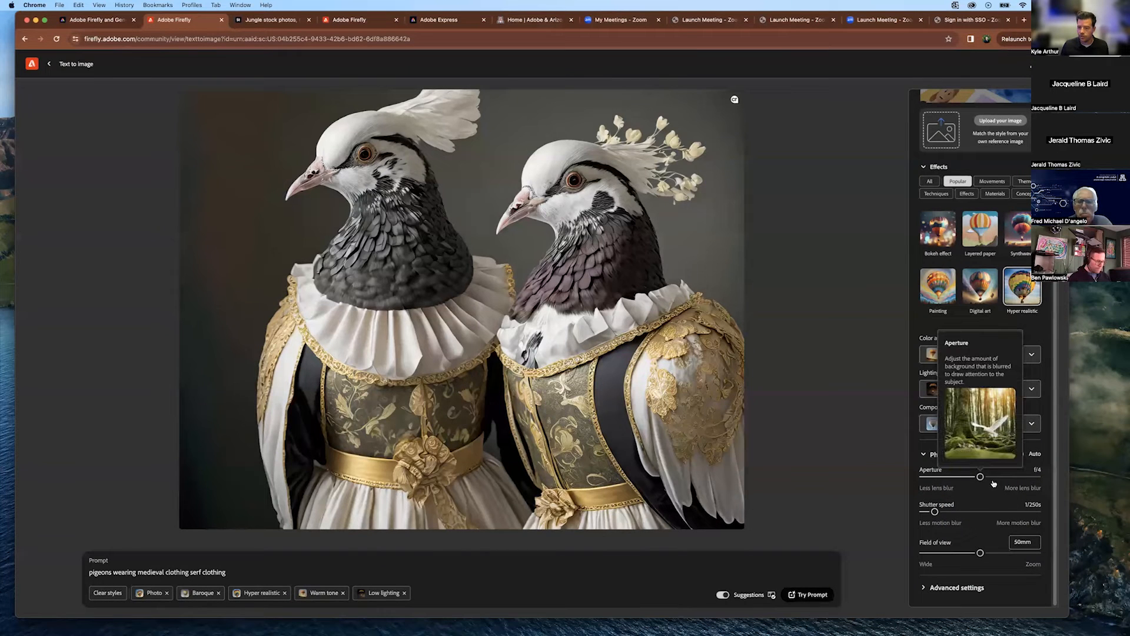
pyautogui.moveTo(981, 477); pyautogui.dragTo(1027, 478)
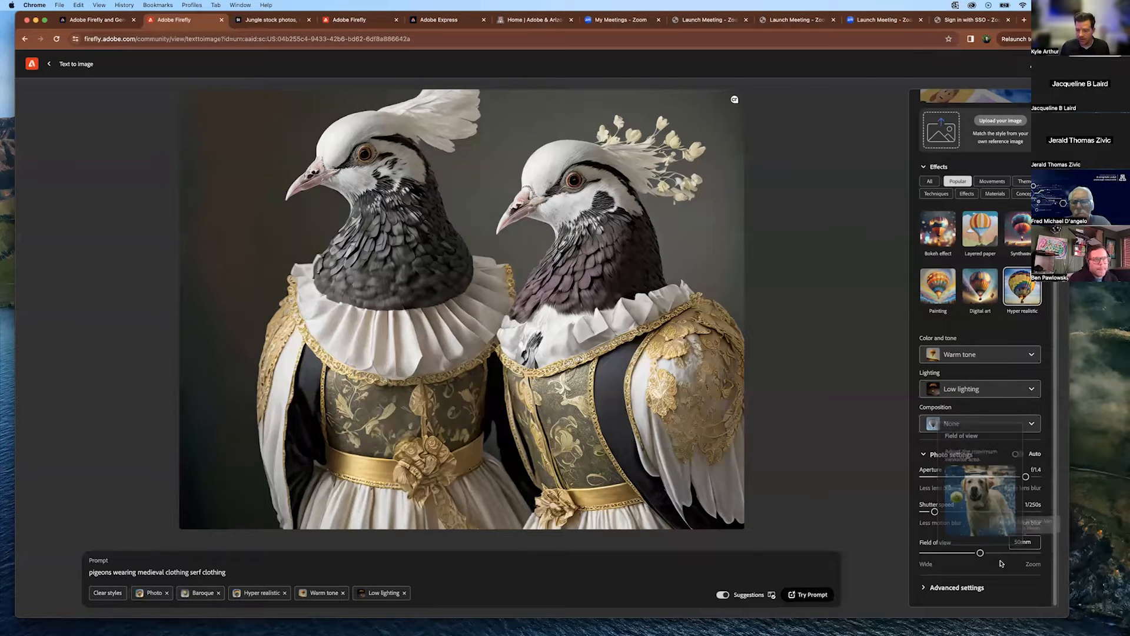
pyautogui.moveTo(982, 555); pyautogui.dragTo(1011, 554)
pyautogui.scroll(5, 968, 587)
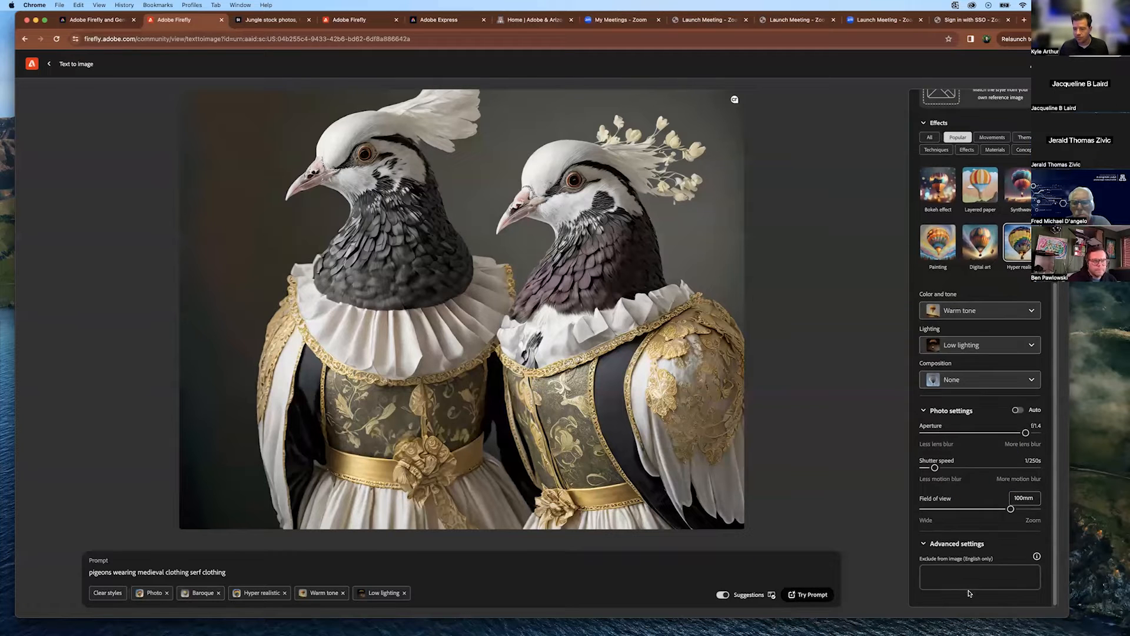
pyautogui.scroll(-5, 969, 587)
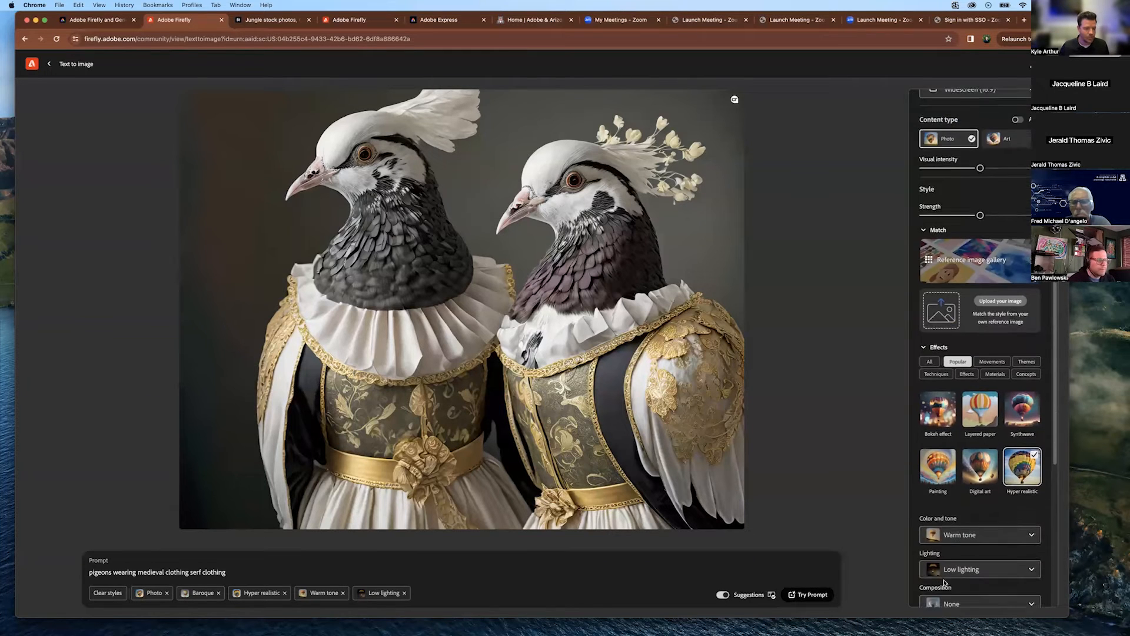
# Replace 'pigeons' with 'squirrels' in the prompt, generate, then refresh for a new batch.
pyautogui.doubleClick(110, 572)
pyautogui.write('pigeons')
pyautogui.moveTo(111, 572); pyautogui.dragTo(80, 573)
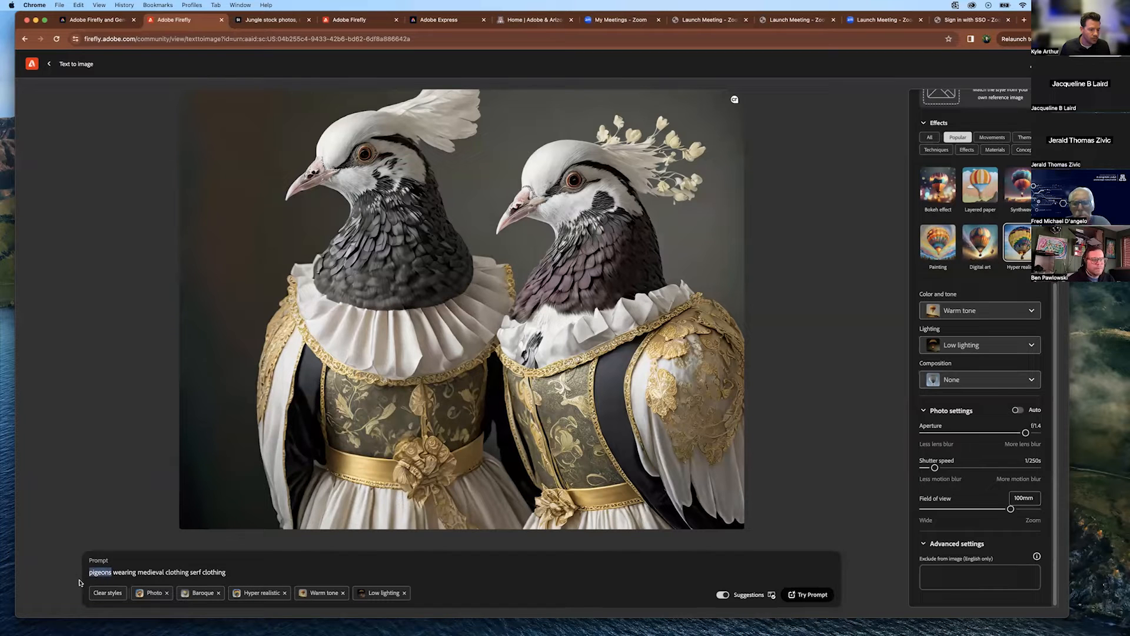
pyautogui.write('squirrels')
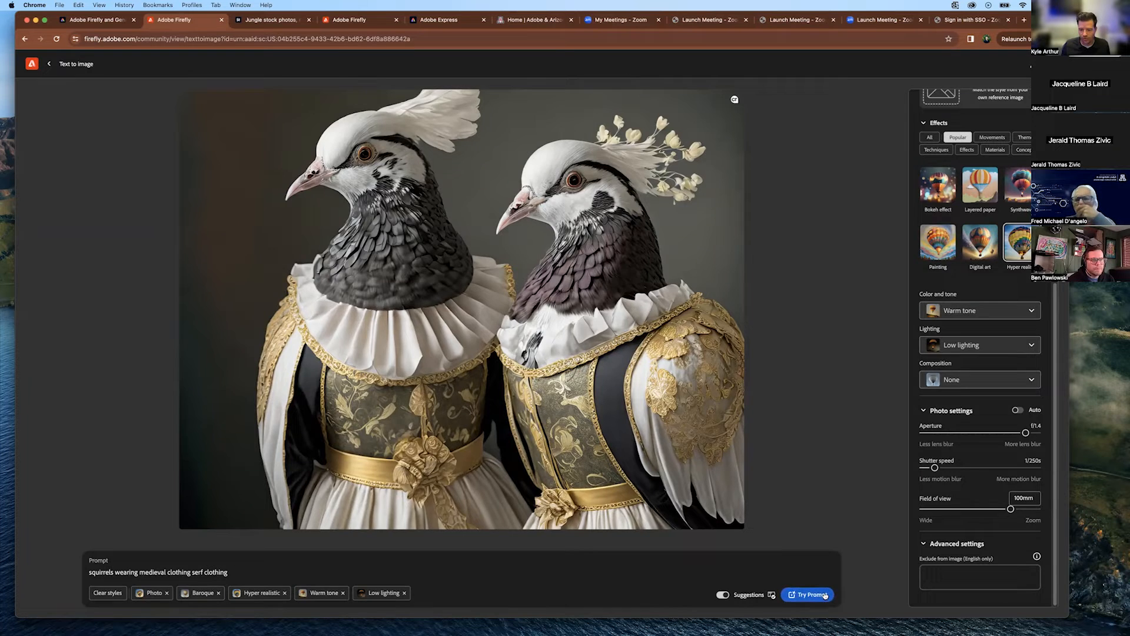
pyautogui.click(807, 595)
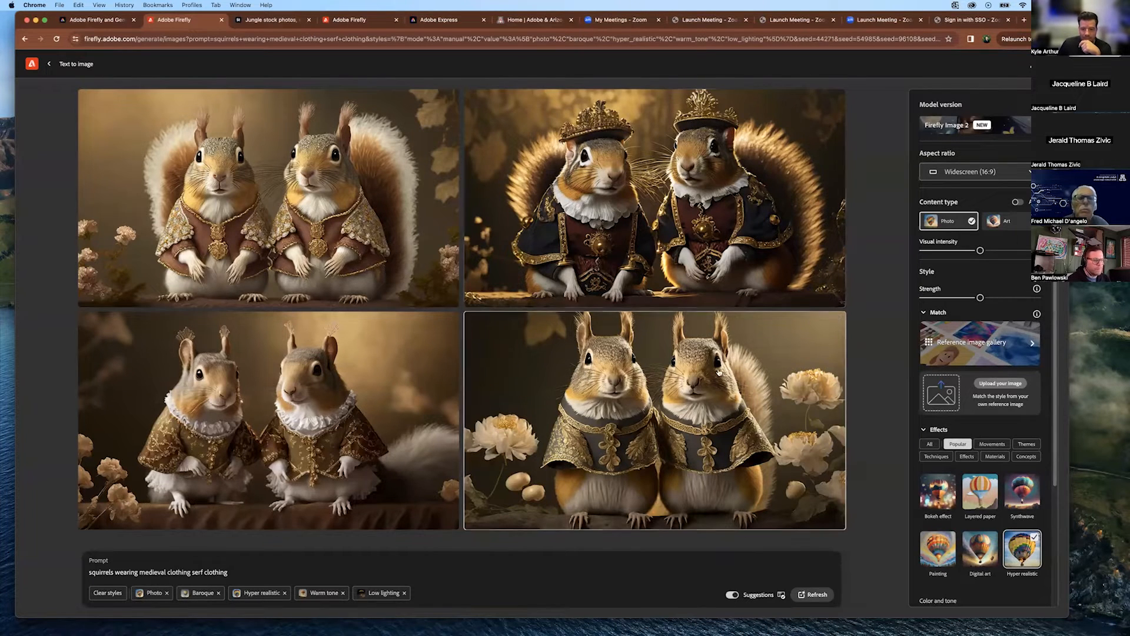
pyautogui.click(818, 595)
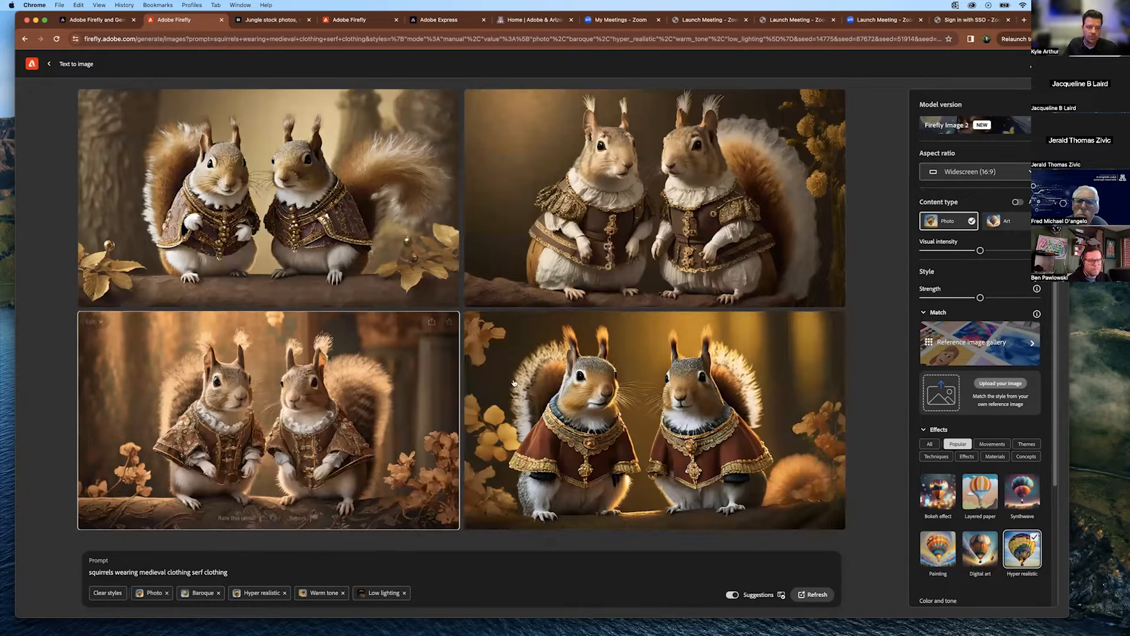
# Enlarge the bottom-right red-caped squirrel pair and show its Edit options.
pyautogui.click(643, 380)
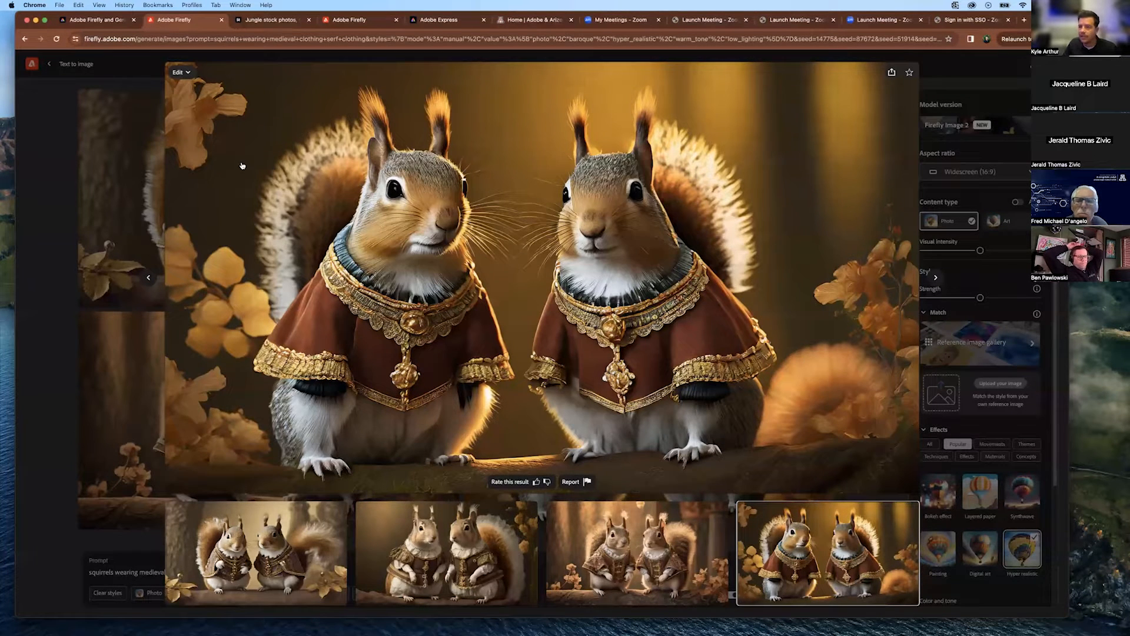
pyautogui.click(180, 72)
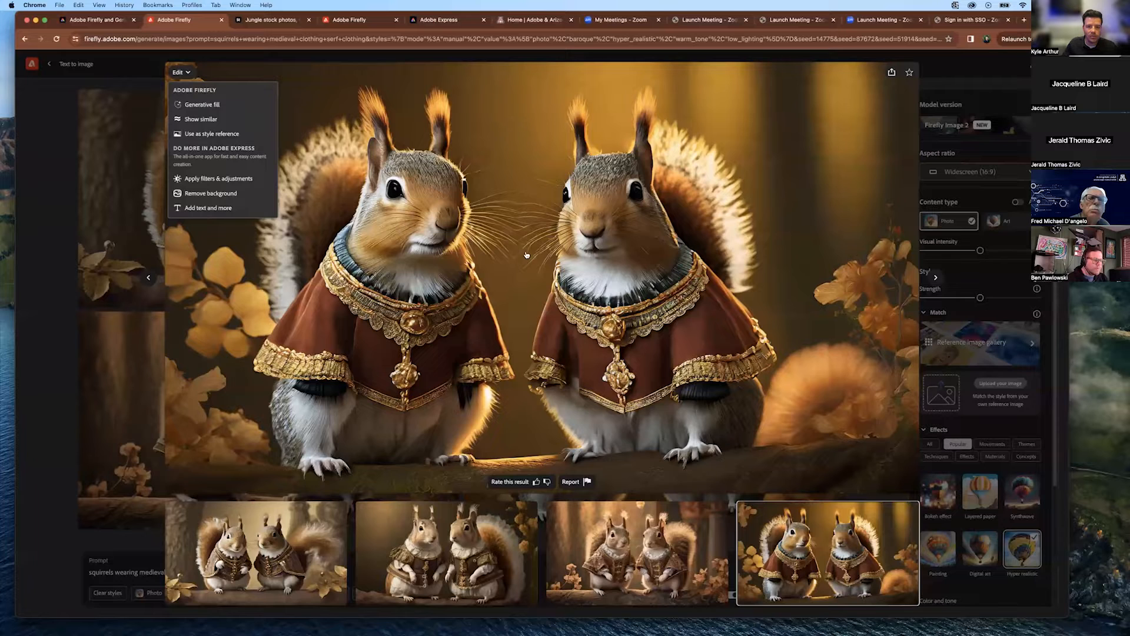
pyautogui.click(211, 194)
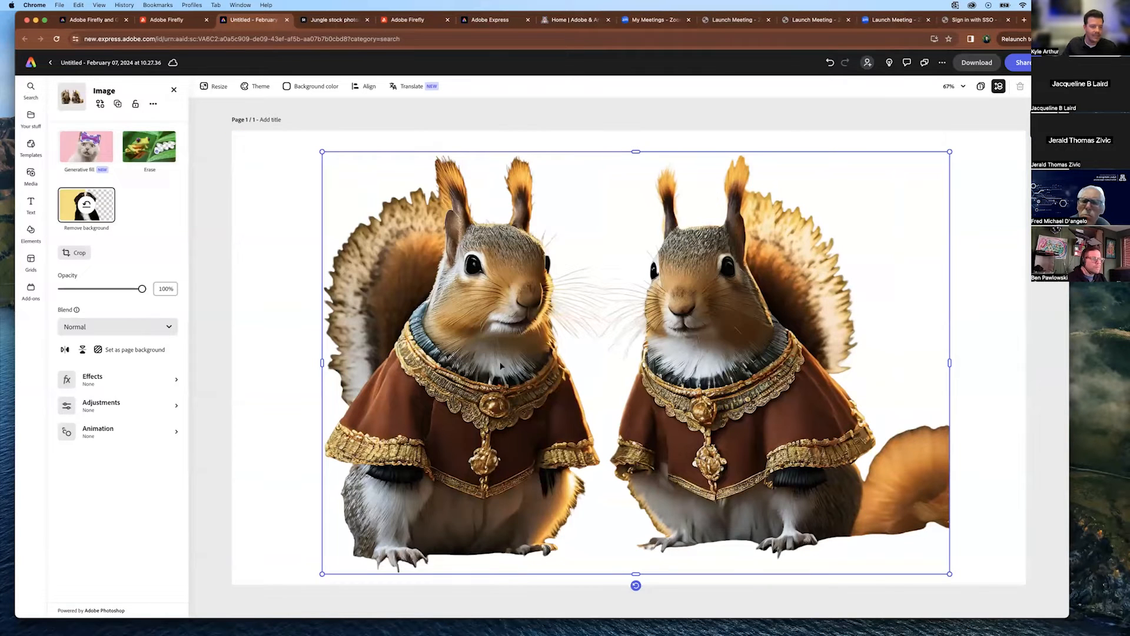
pyautogui.click(285, 20)
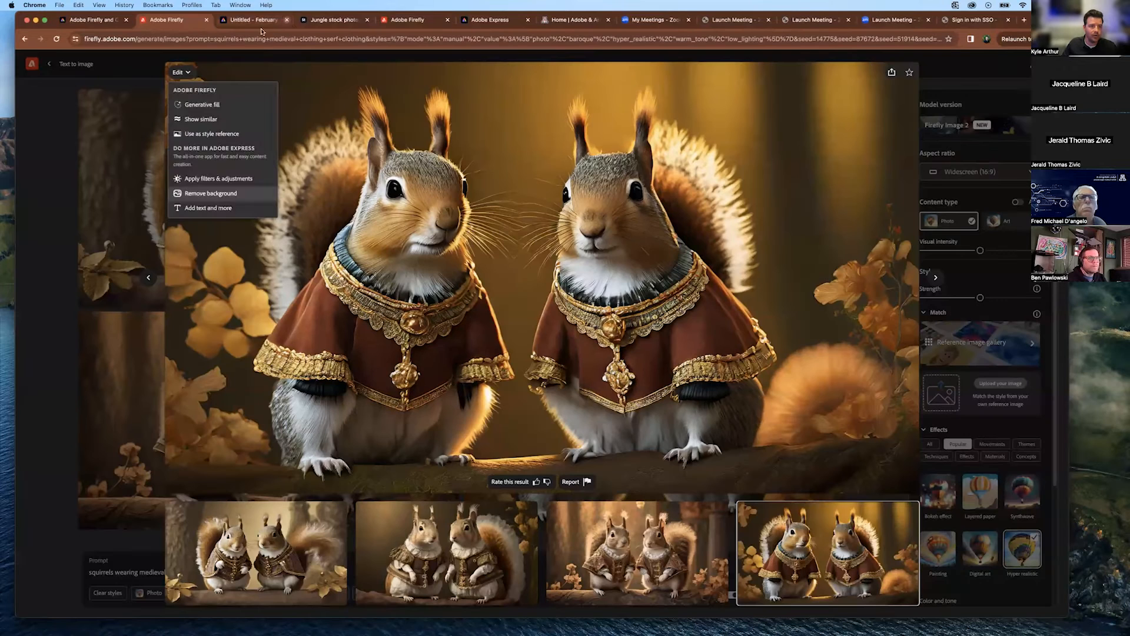
# Generate images similar to the red-cloaked squirrel pair with Edit > Show similar.
pyautogui.click(192, 72)
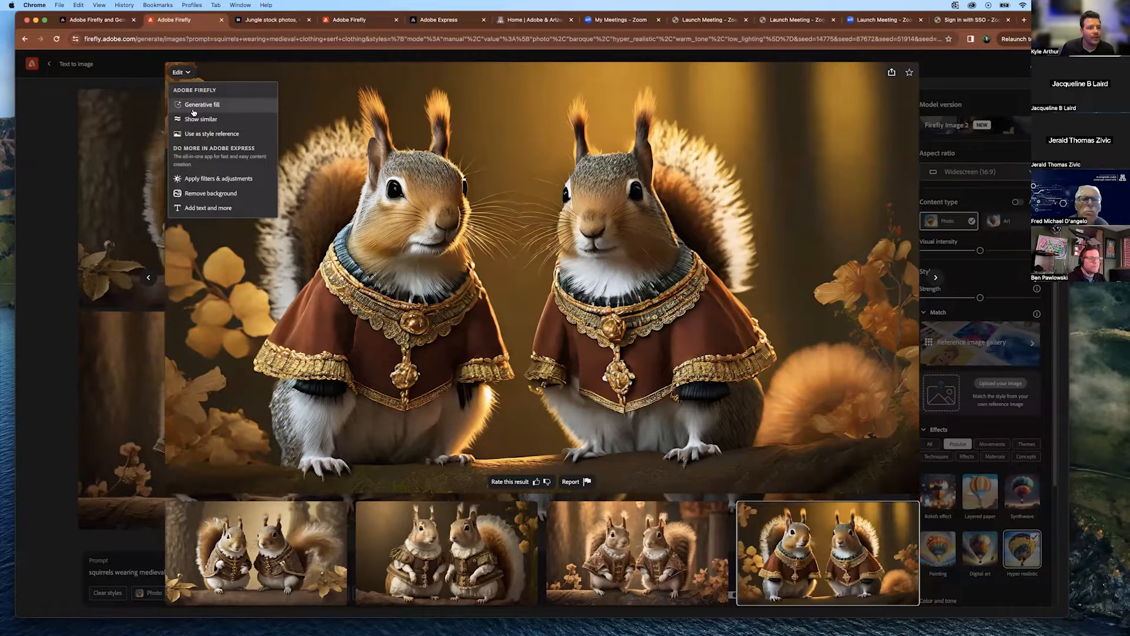
pyautogui.click(190, 121)
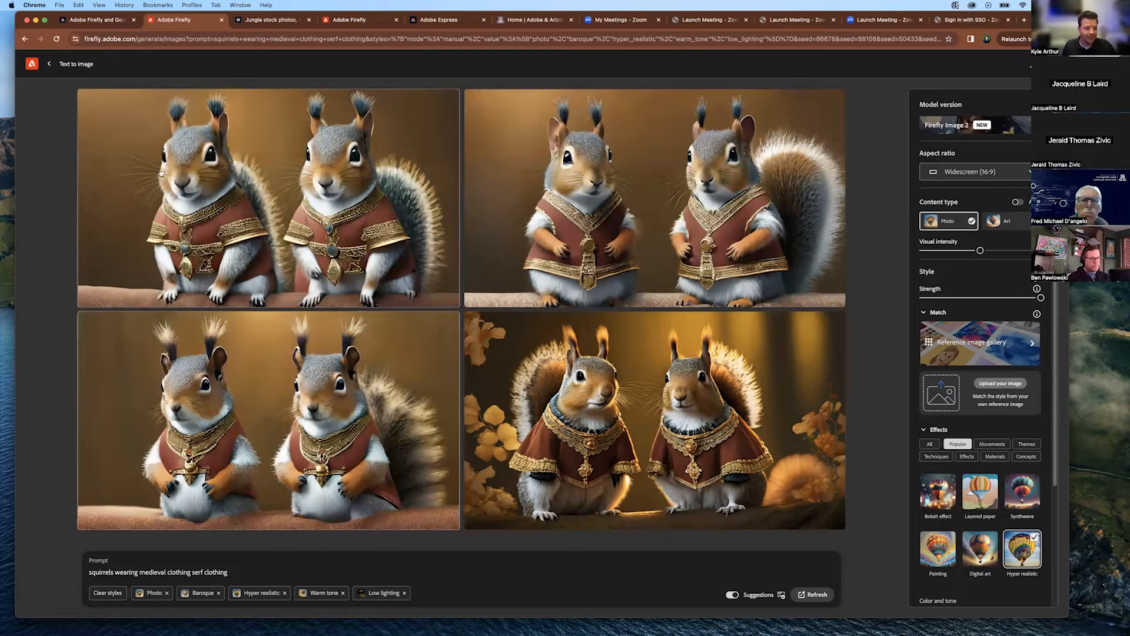
pyautogui.scroll(-3, 982, 258)
pyautogui.scroll(3, 988, 257)
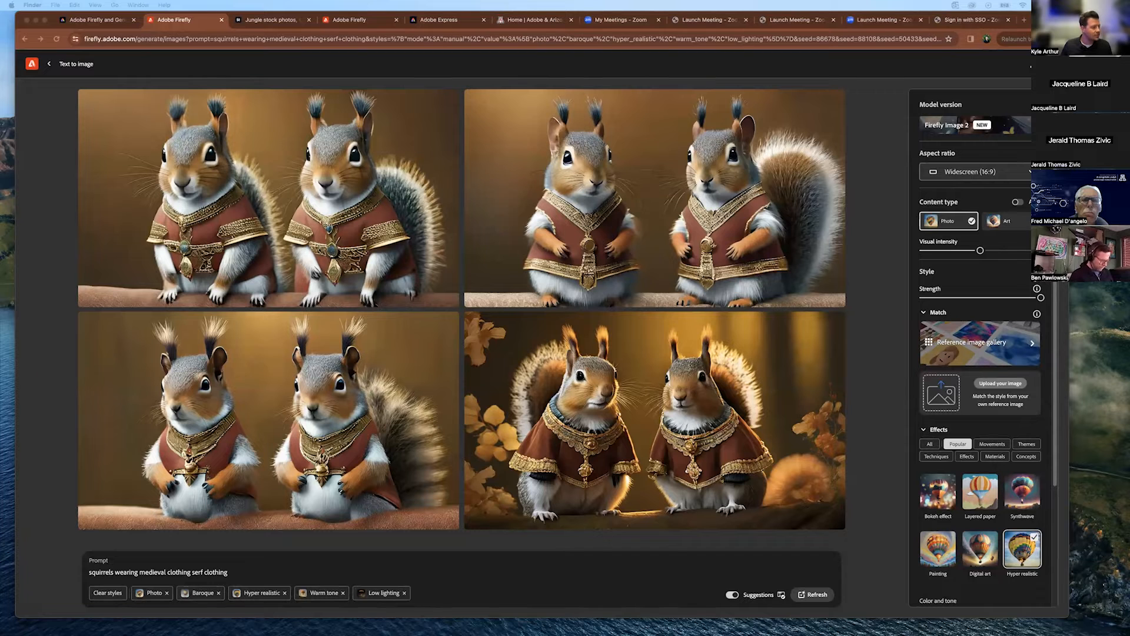
# Upload the tumbleweed screenshot as the style reference and generate golden, fibrous squirrels.
pyautogui.moveTo(1, 47); pyautogui.dragTo(429, 117)
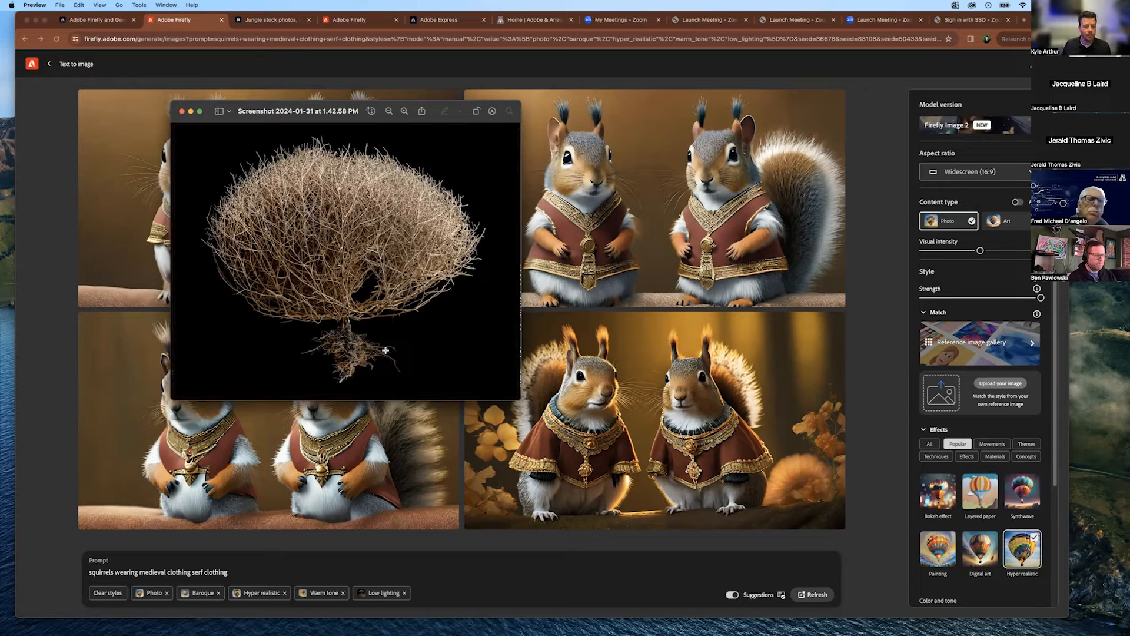
pyautogui.click(180, 112)
pyautogui.moveTo(2, 47); pyautogui.dragTo(962, 393)
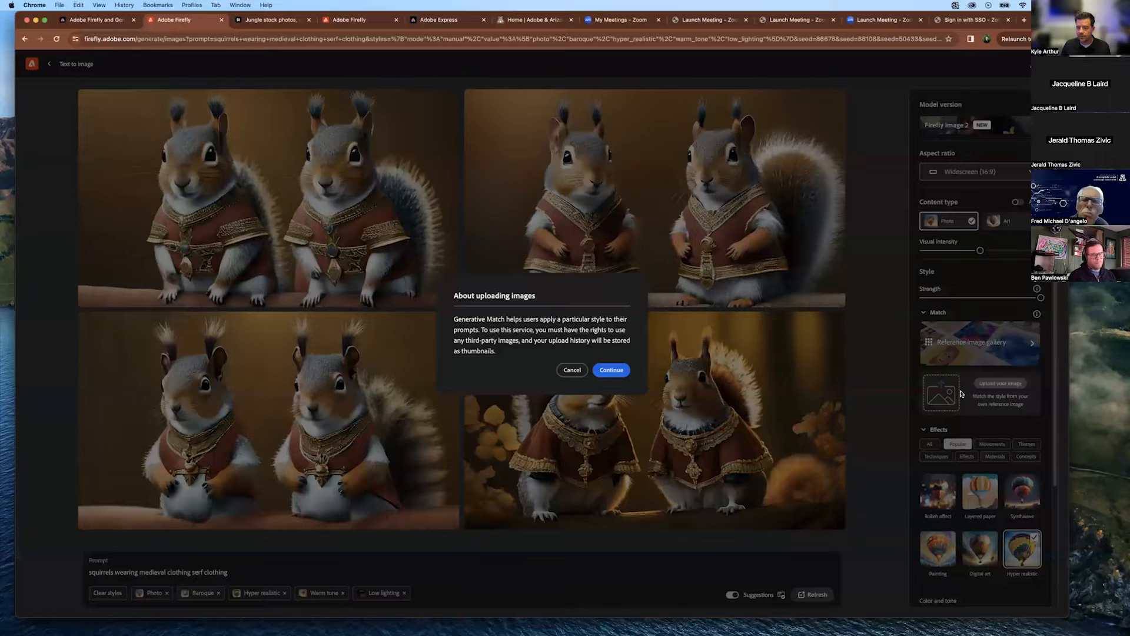
pyautogui.click(611, 369)
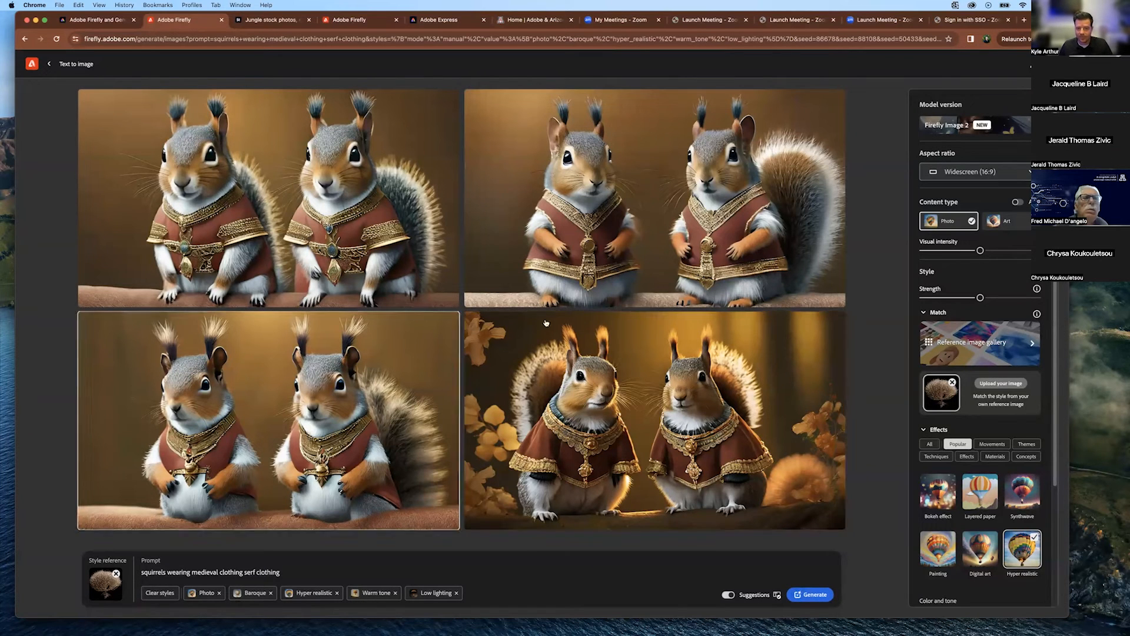
pyautogui.click(811, 594)
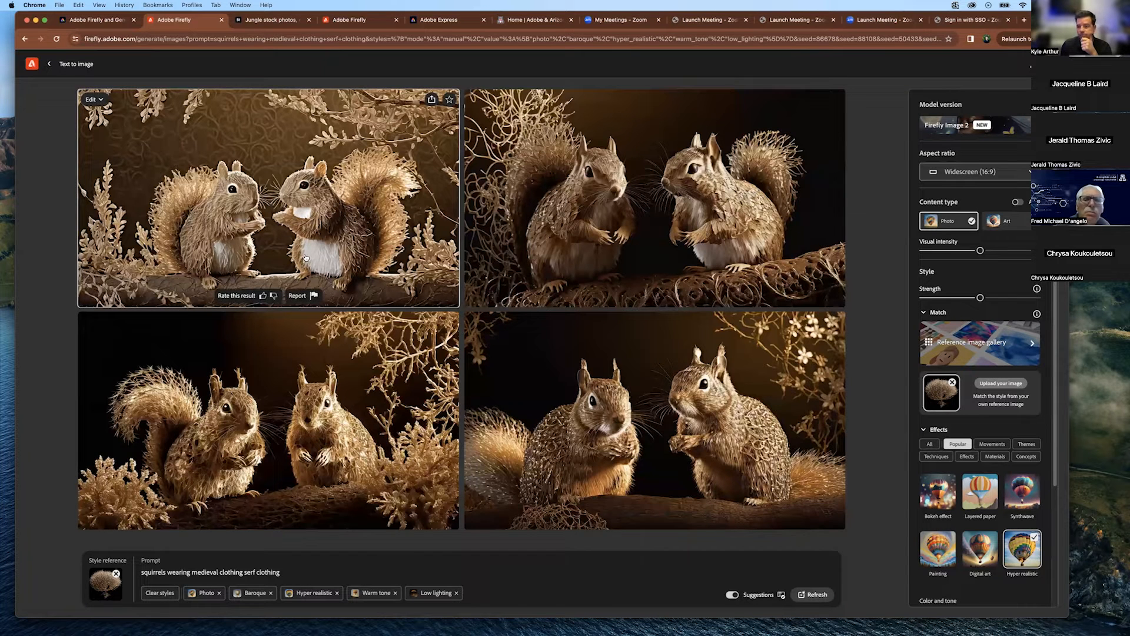
# Swap the tumbleweed style reference for a cloud image and regenerate the squirrels.
pyautogui.click(116, 574)
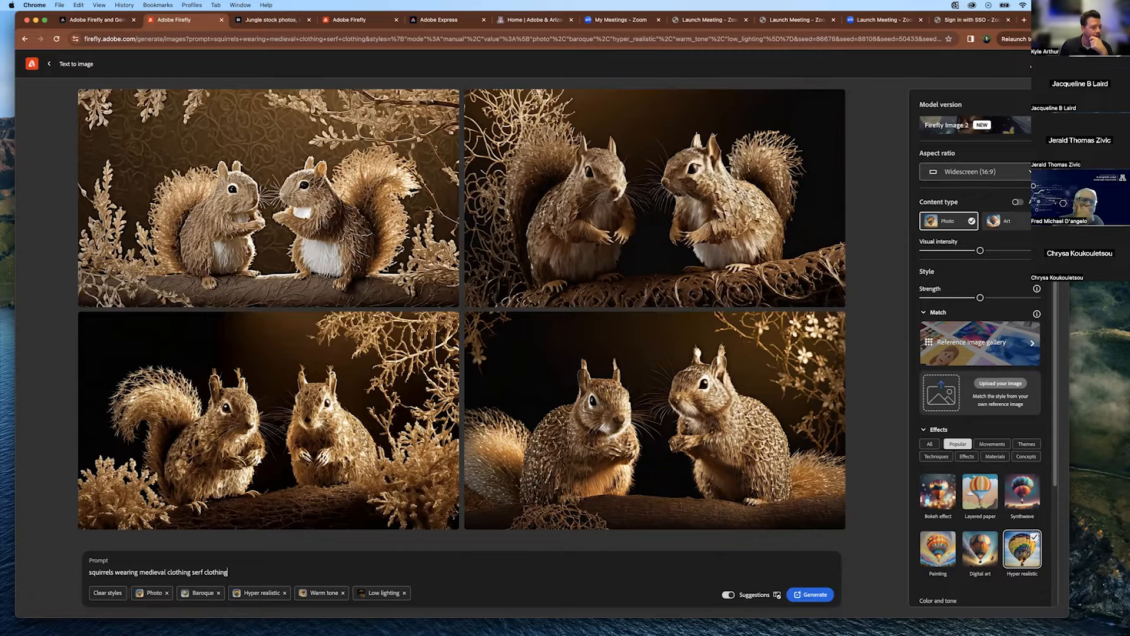
pyautogui.moveTo(818, 145); pyautogui.dragTo(938, 393)
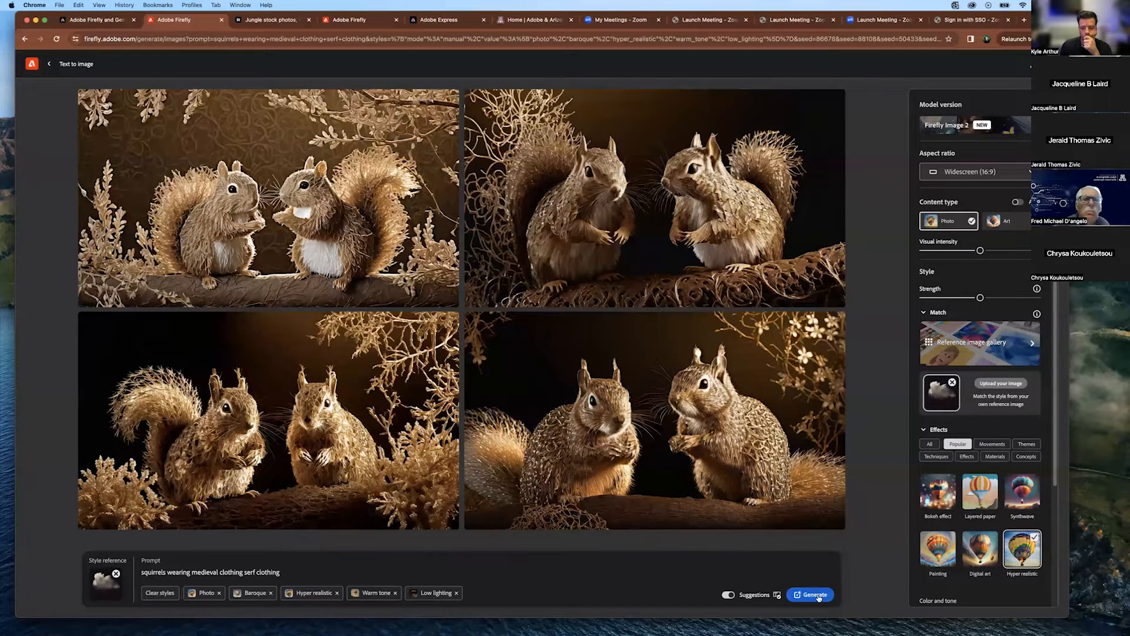
pyautogui.click(817, 595)
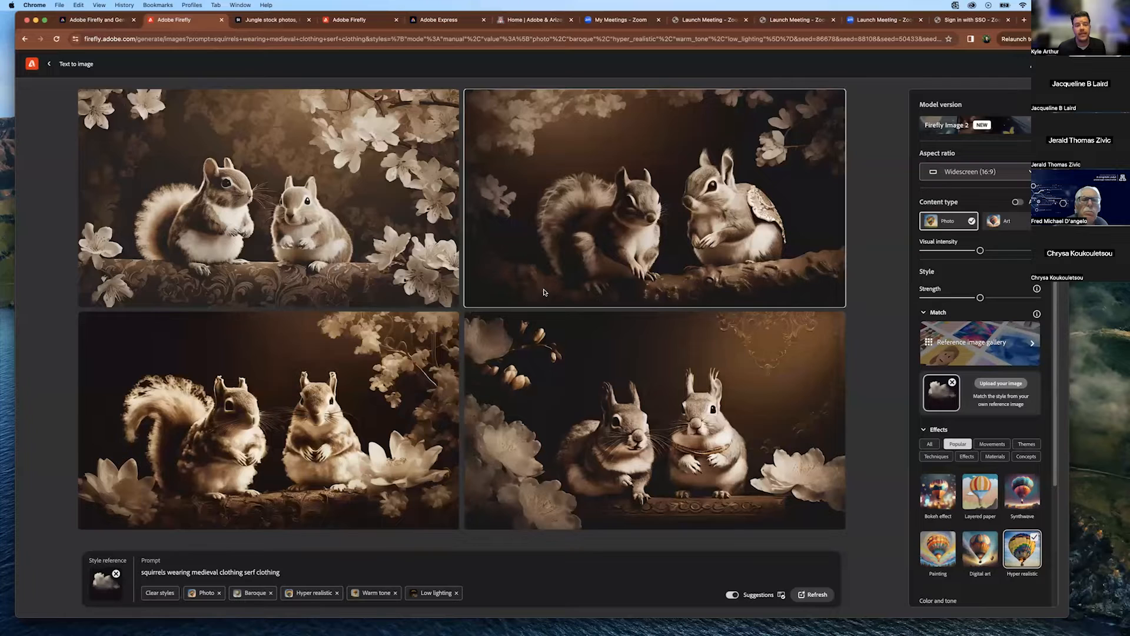
# Start a new Text to image generation from home and submit the prompt 'skeletons riding bikes'.
pyautogui.click(33, 66)
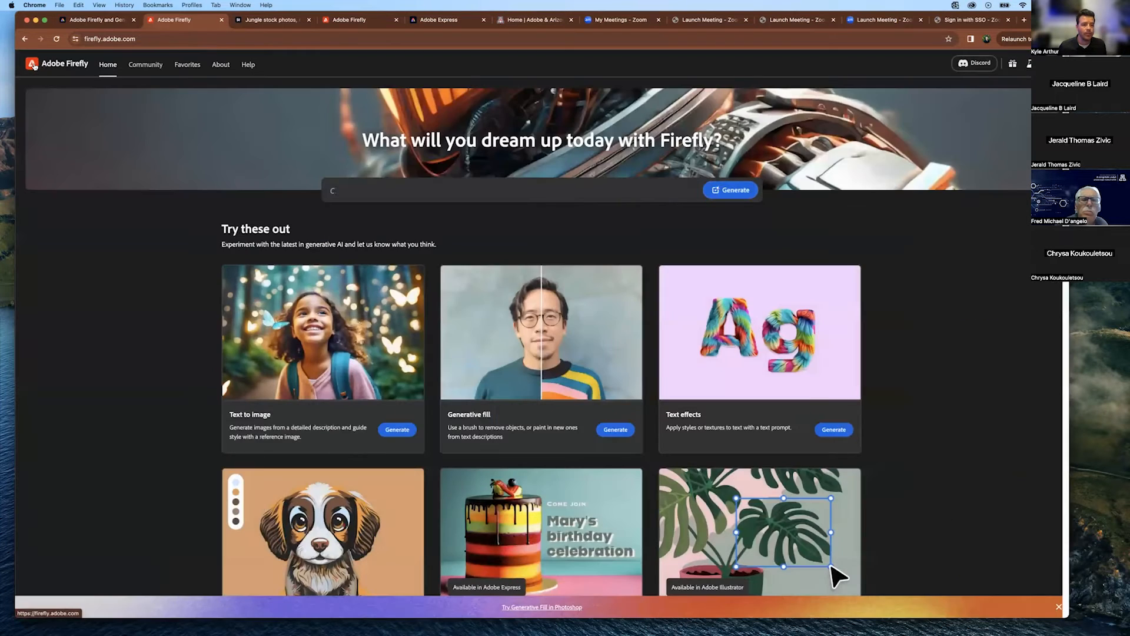
pyautogui.click(414, 365)
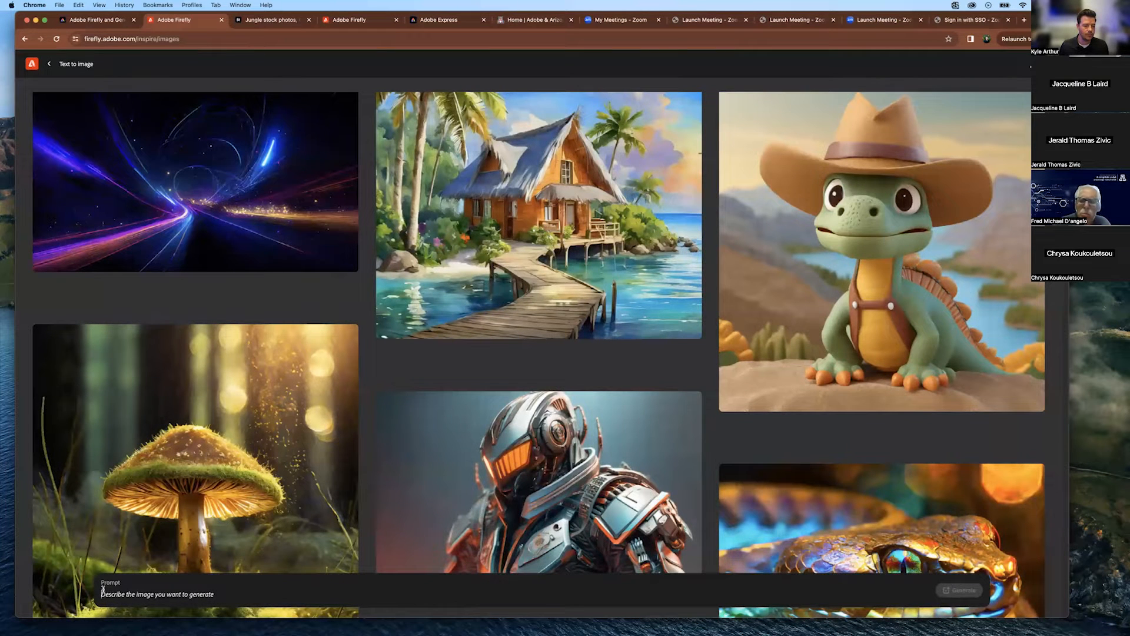
pyautogui.scroll(-5, 628, 391)
pyautogui.scroll(5, 628, 391)
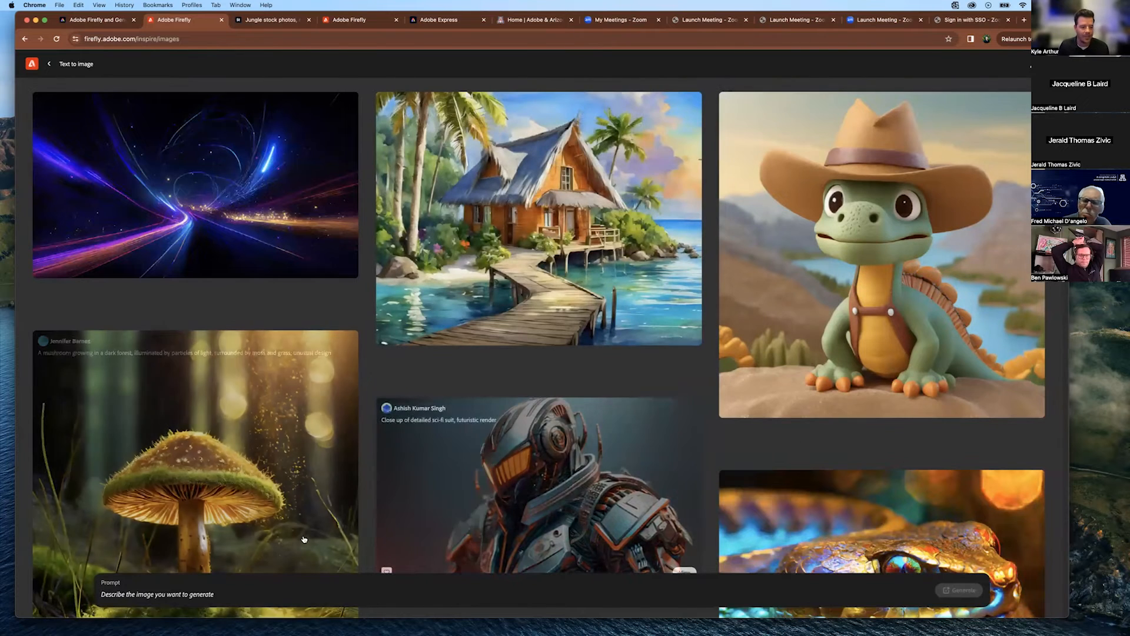
pyautogui.click(176, 604)
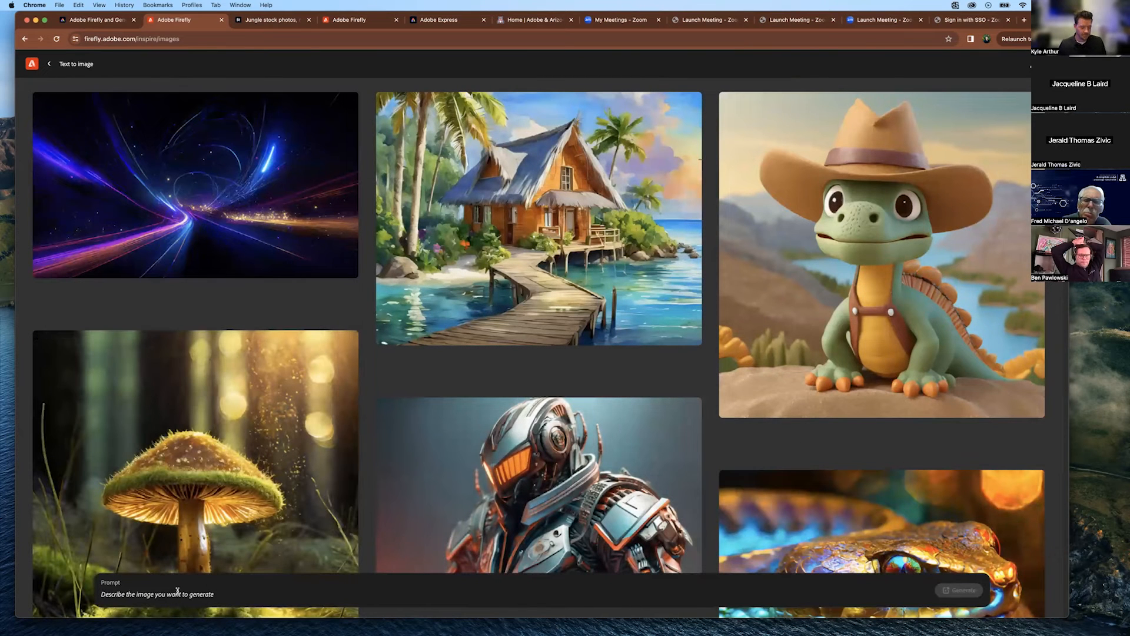
pyautogui.write('skeletons riding')
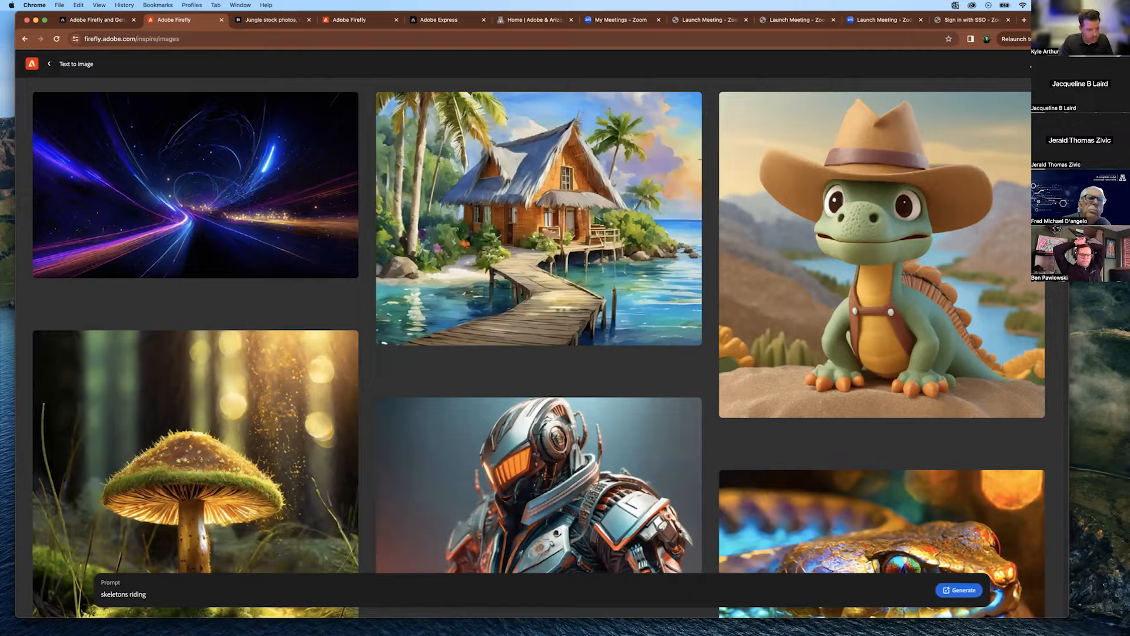
pyautogui.write(' bike')
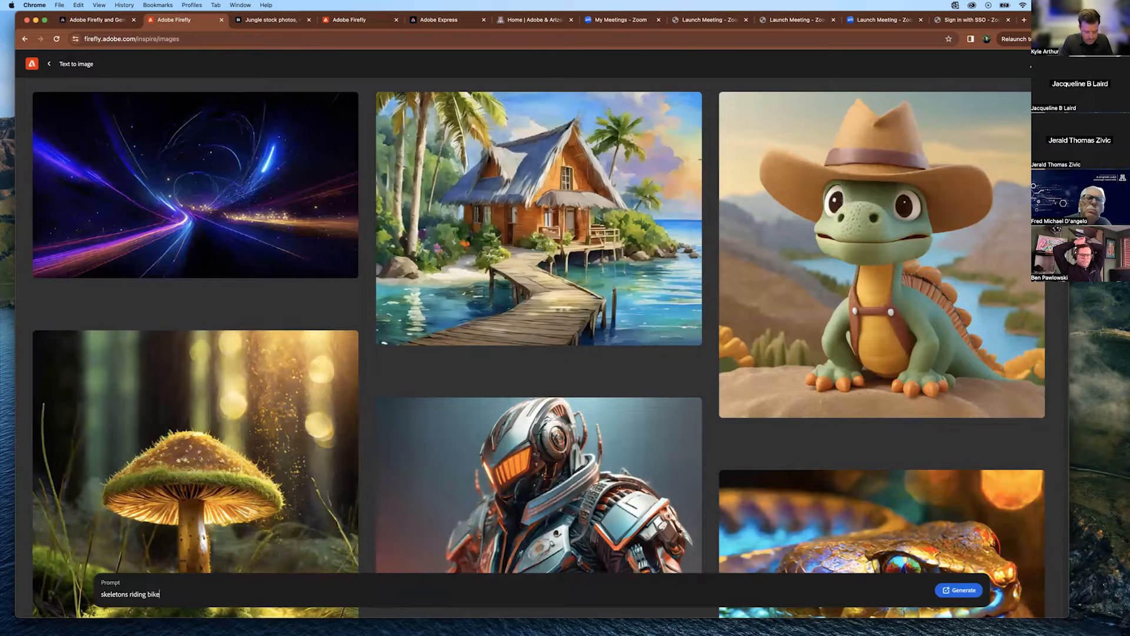
pyautogui.write('s')
pyautogui.press('Return')
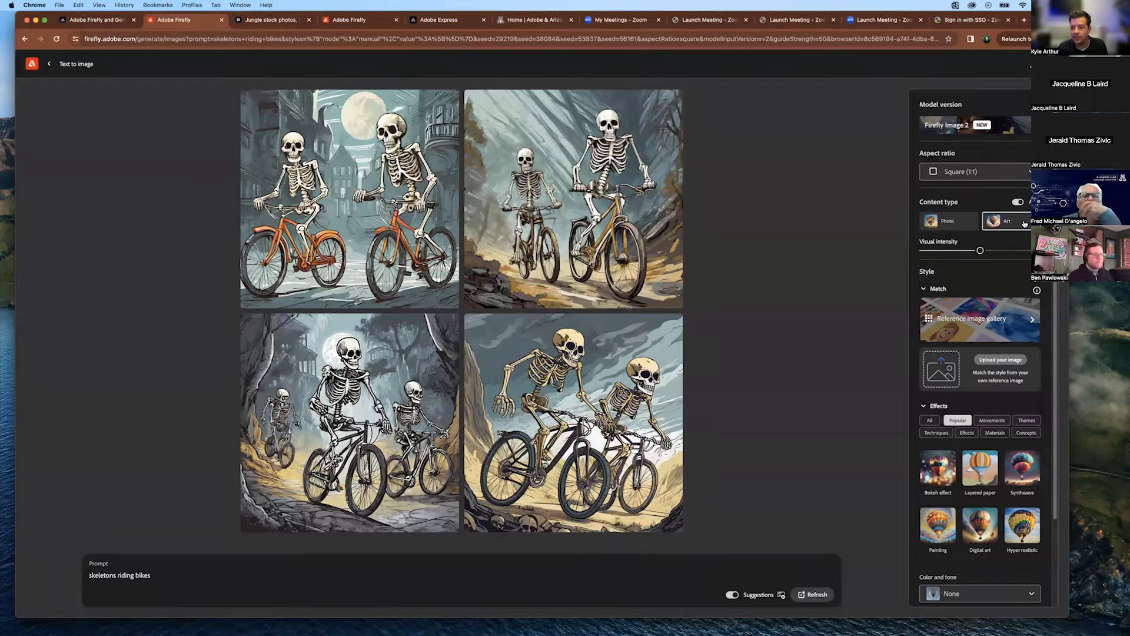
# Regenerate the skeletons with content type Photo, then switch content type back to Art.
pyautogui.click(947, 221)
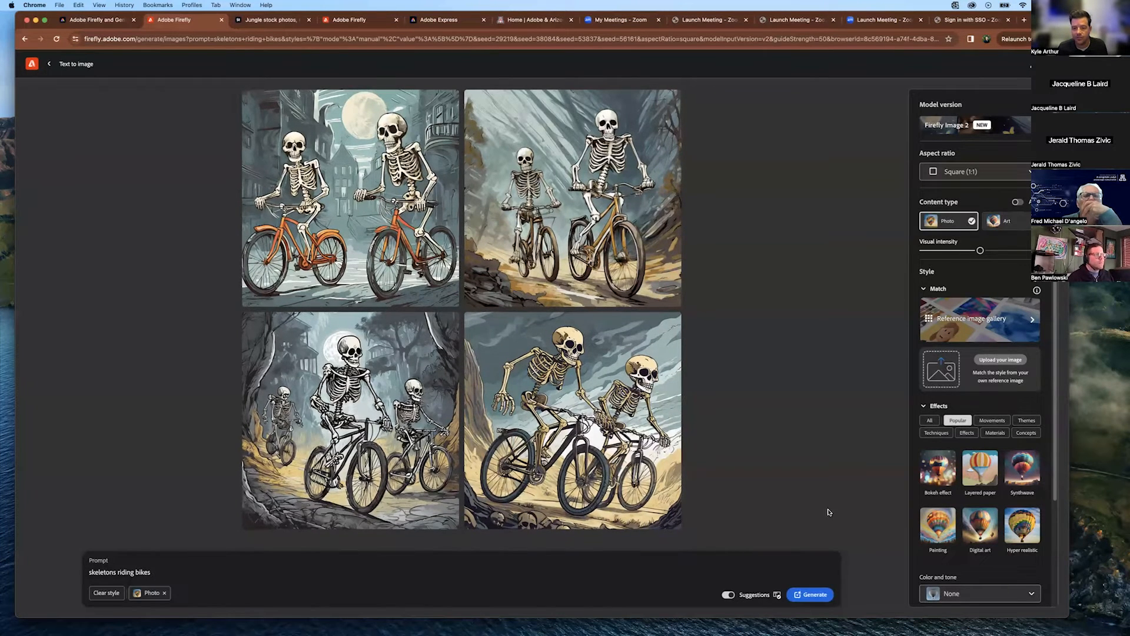
pyautogui.click(805, 594)
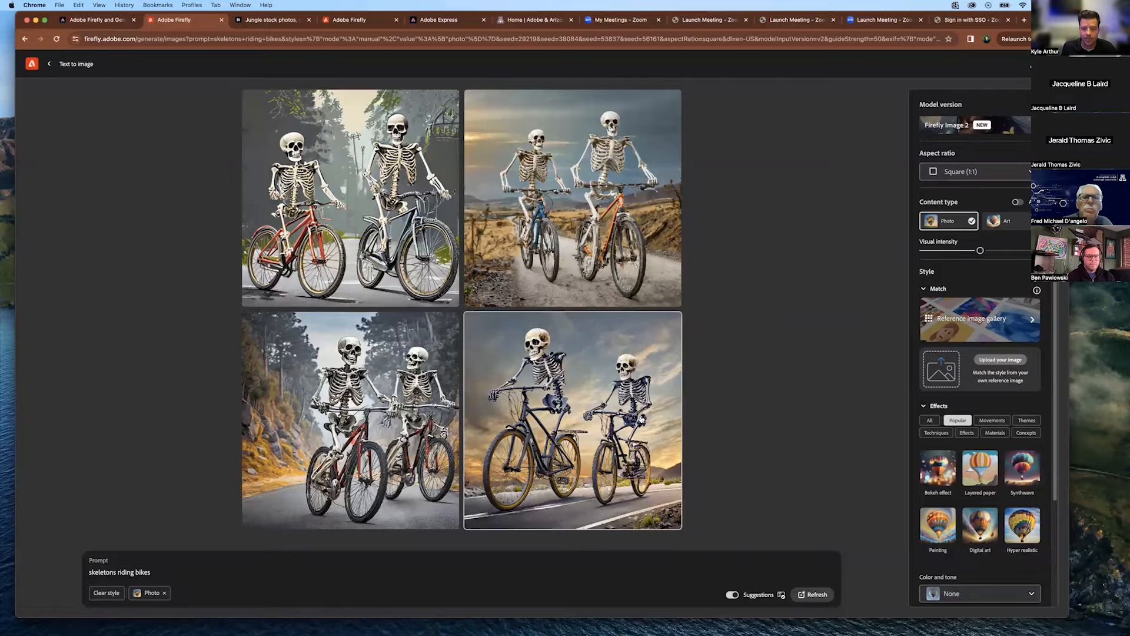
pyautogui.scroll(-2, 981, 412)
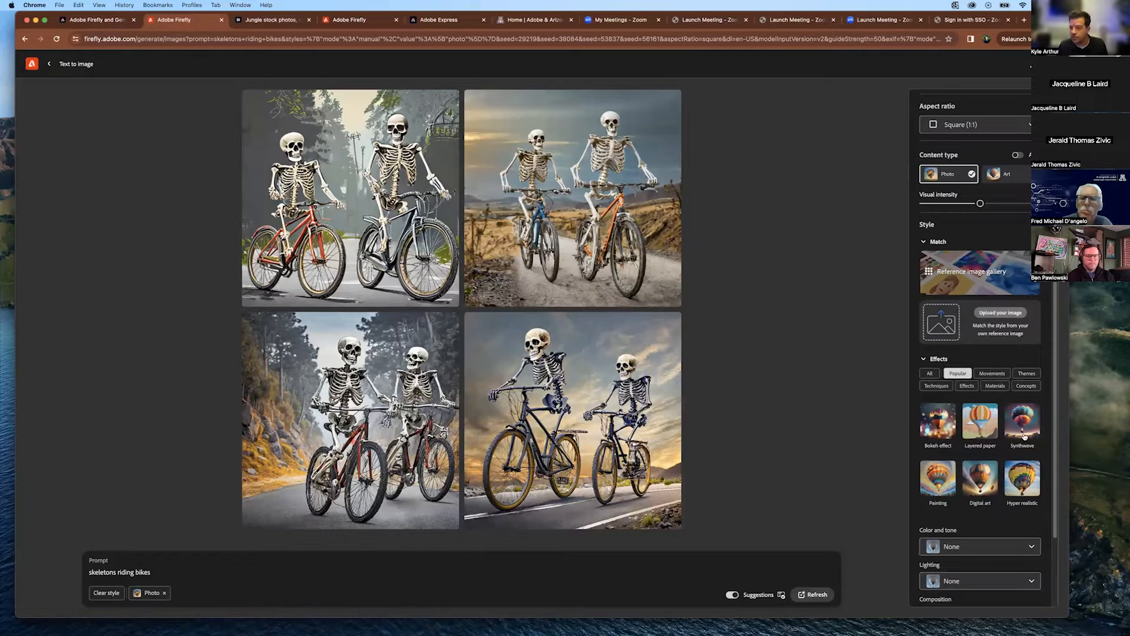
pyautogui.click(1006, 174)
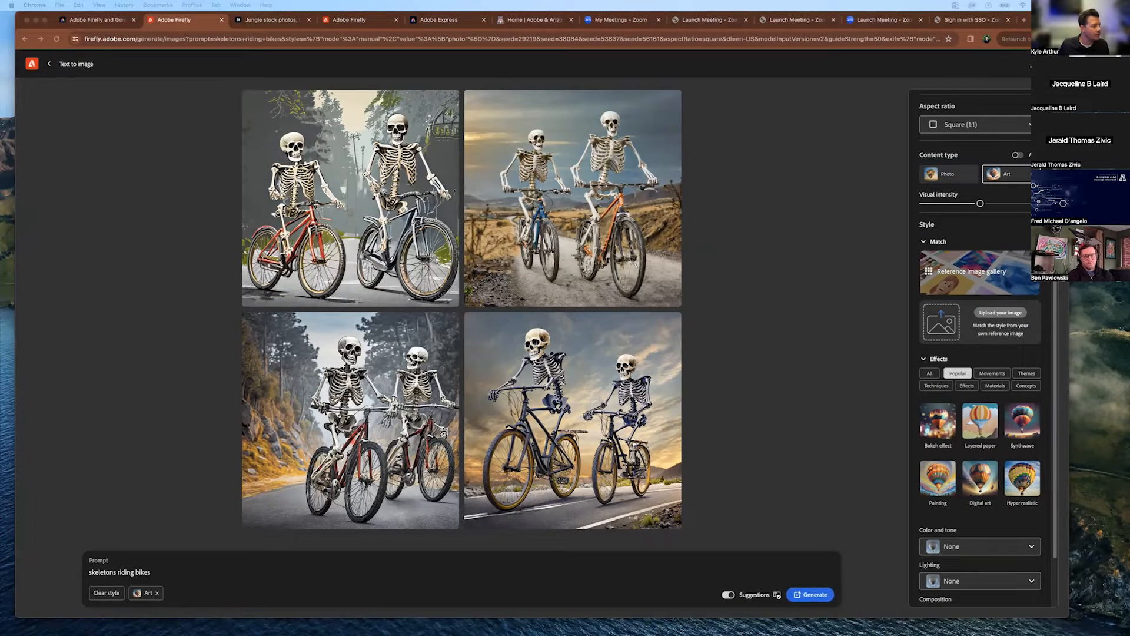
# Upload the orange-and-black artwork as the Match style reference to restyle the skeletons.
pyautogui.moveTo(223, 22); pyautogui.dragTo(191, 133)
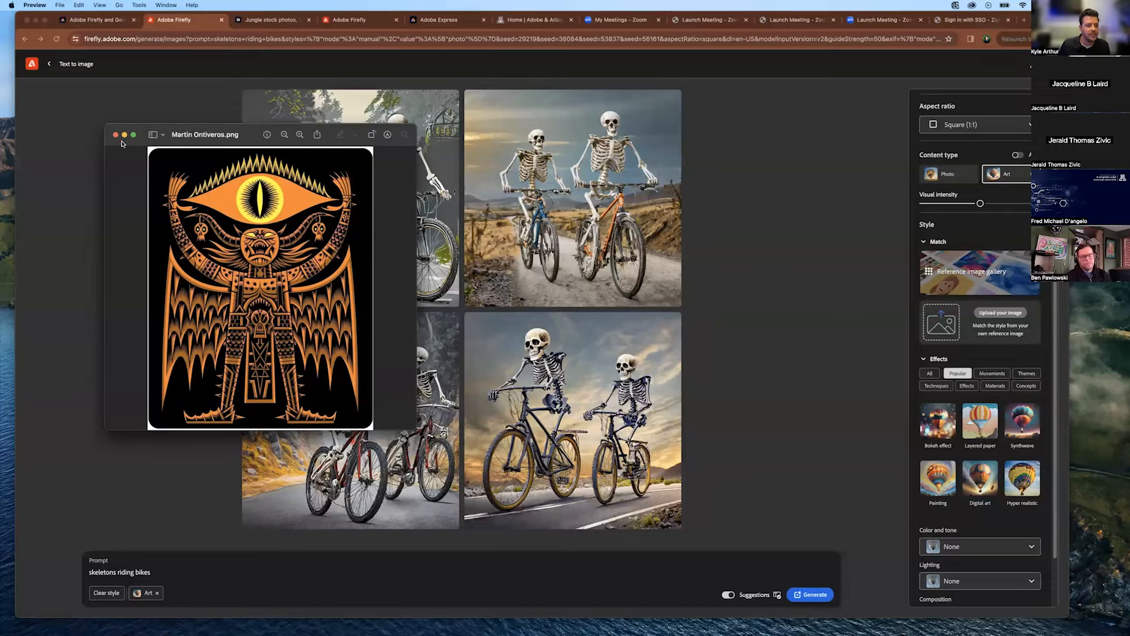
pyautogui.click(116, 135)
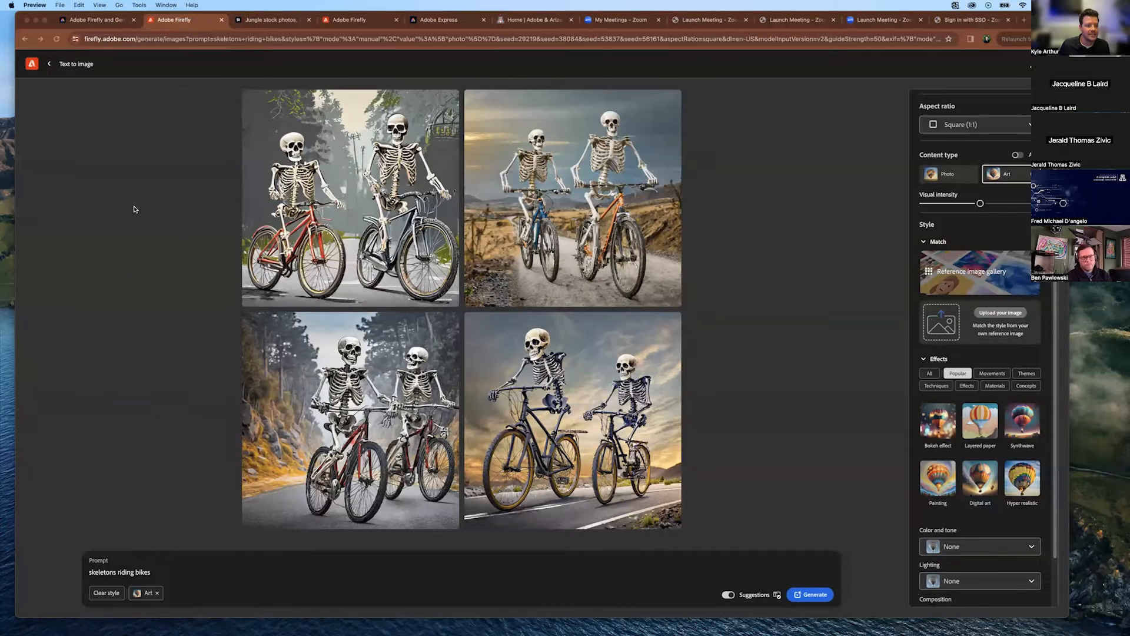
pyautogui.click(942, 331)
pyautogui.click(611, 367)
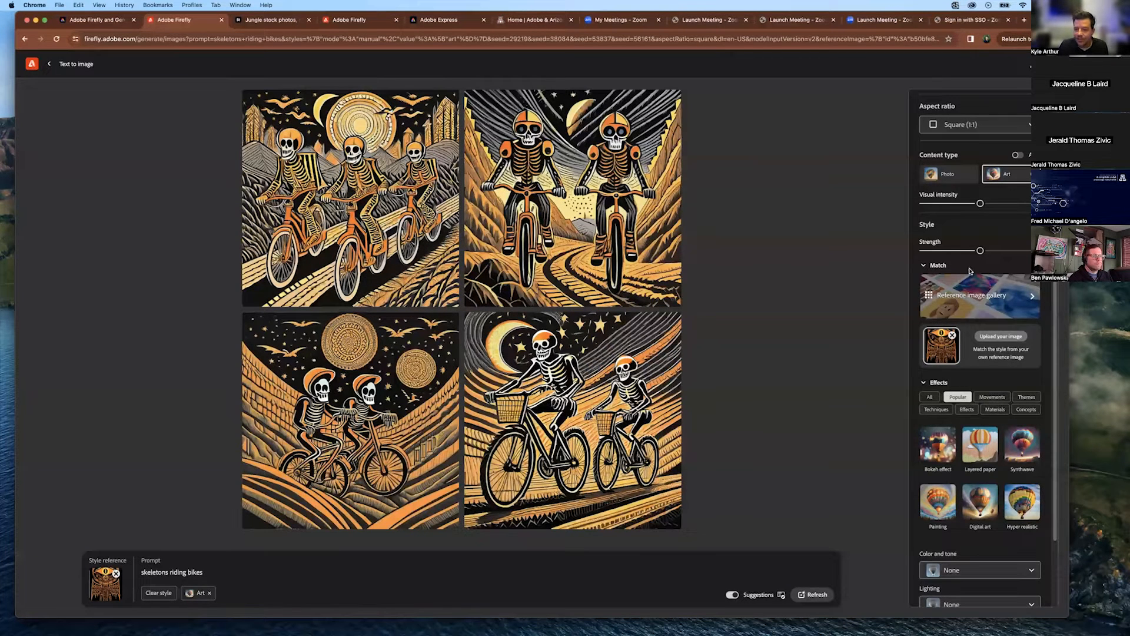
# Swap the uploaded style reference for neon gallery images on the skeleton cyclists, then go back home.
pyautogui.click(952, 336)
pyautogui.click(971, 291)
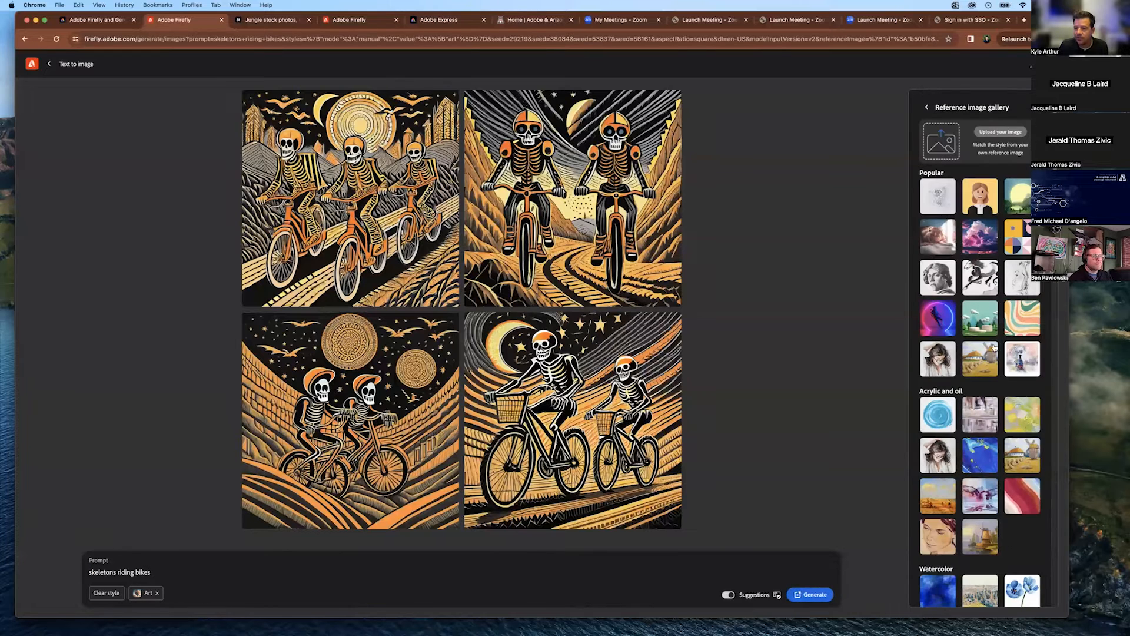
pyautogui.scroll(-15, 986, 241)
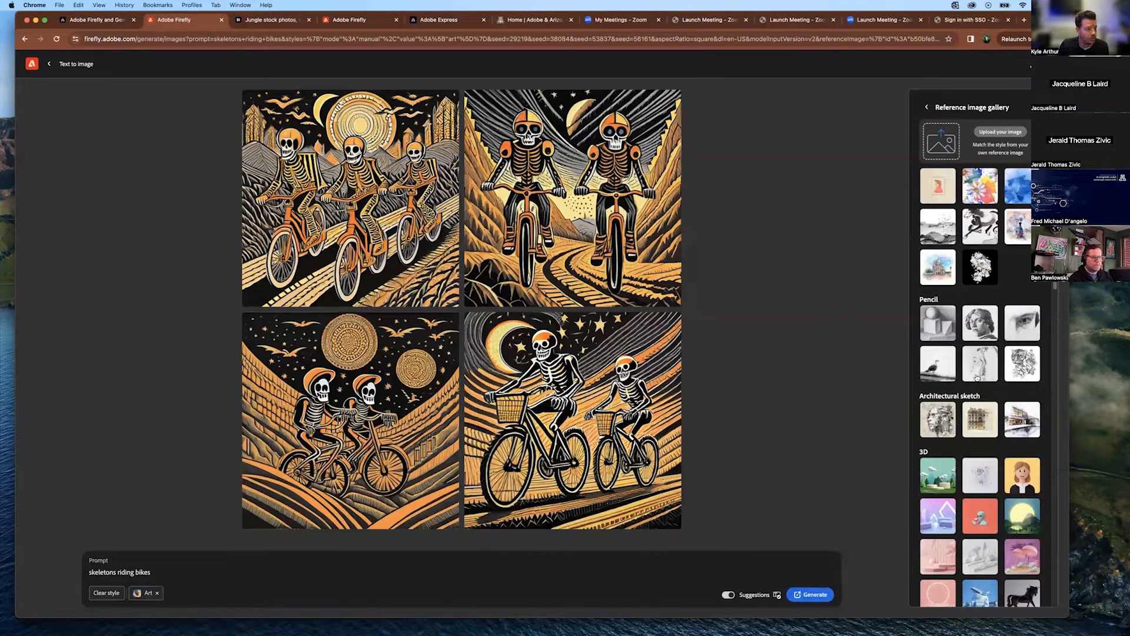
pyautogui.scroll(-4, 1018, 405)
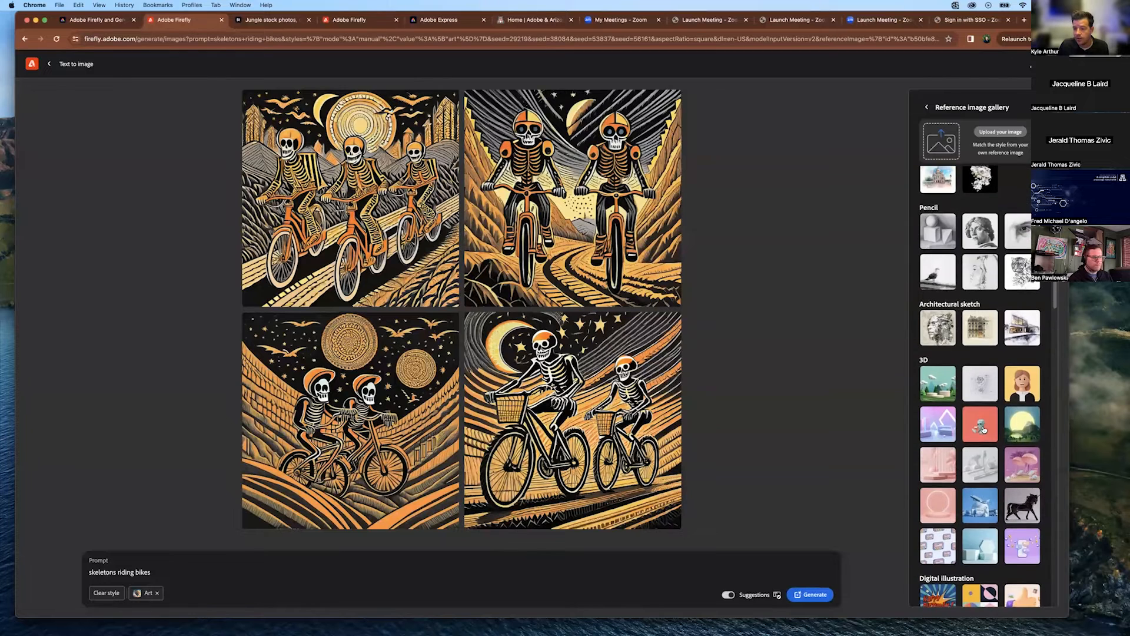
pyautogui.scroll(-5, 987, 414)
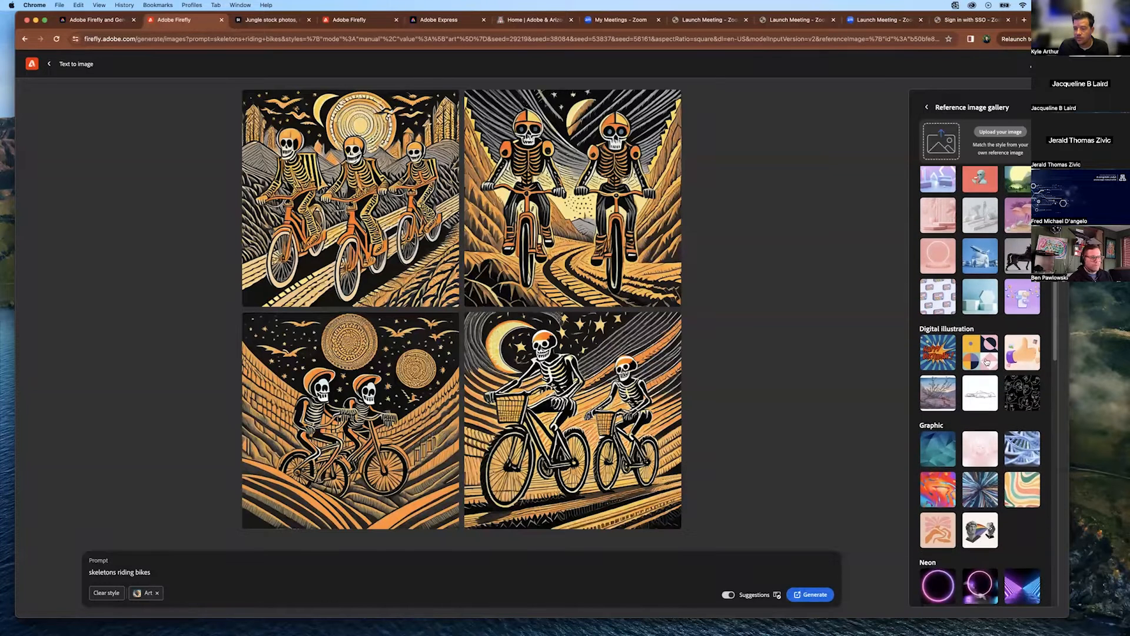
pyautogui.click(941, 492)
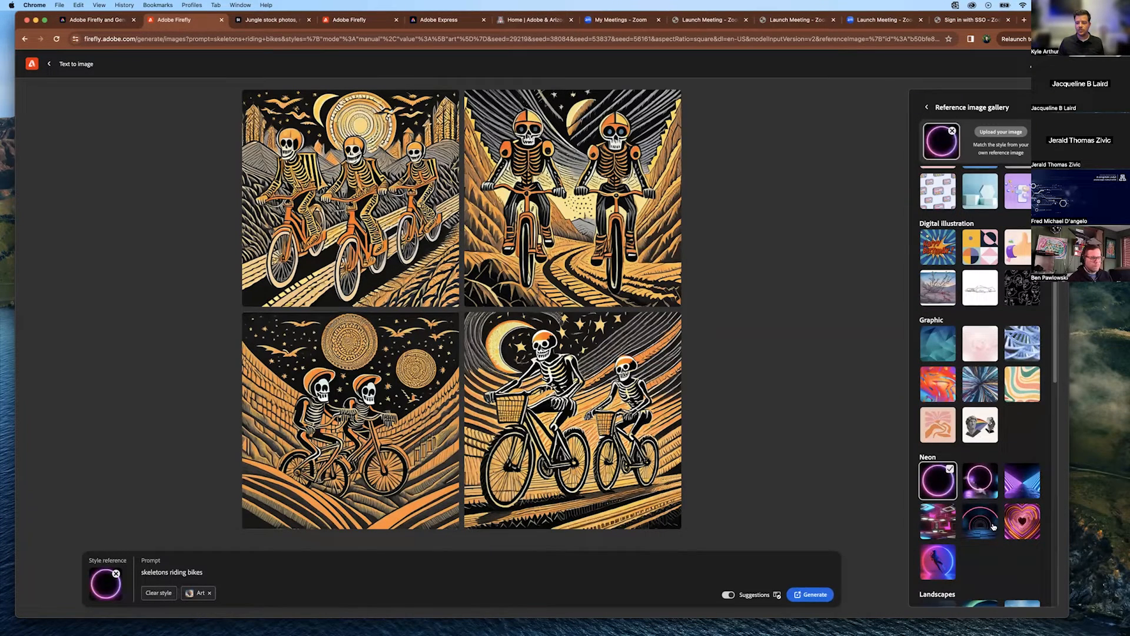
pyautogui.click(940, 565)
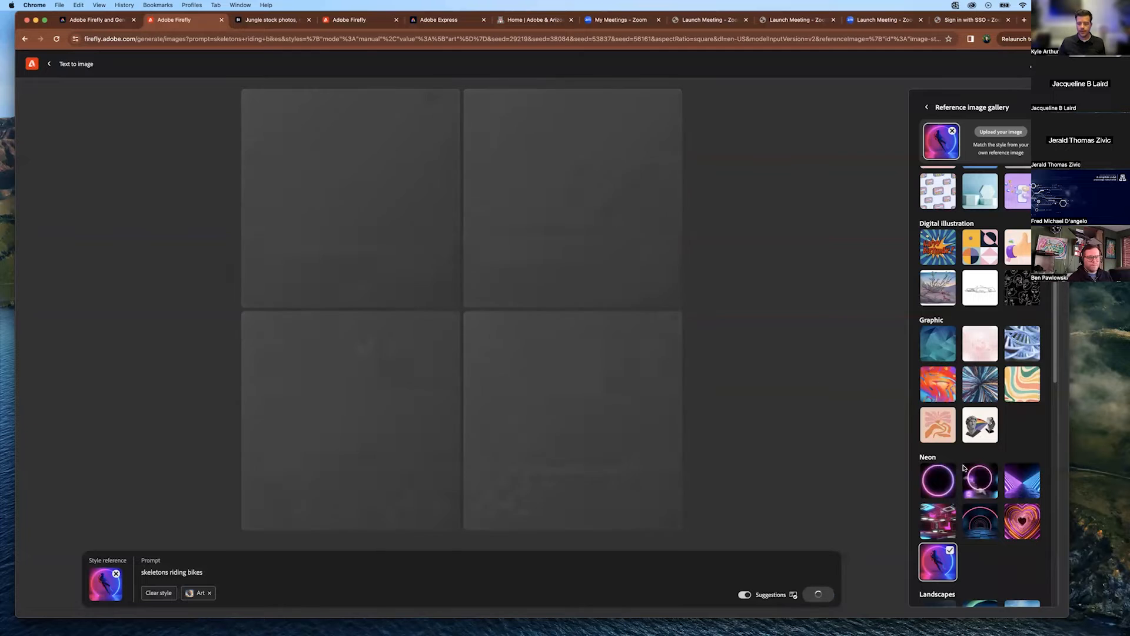
pyautogui.scroll(-5, 1009, 537)
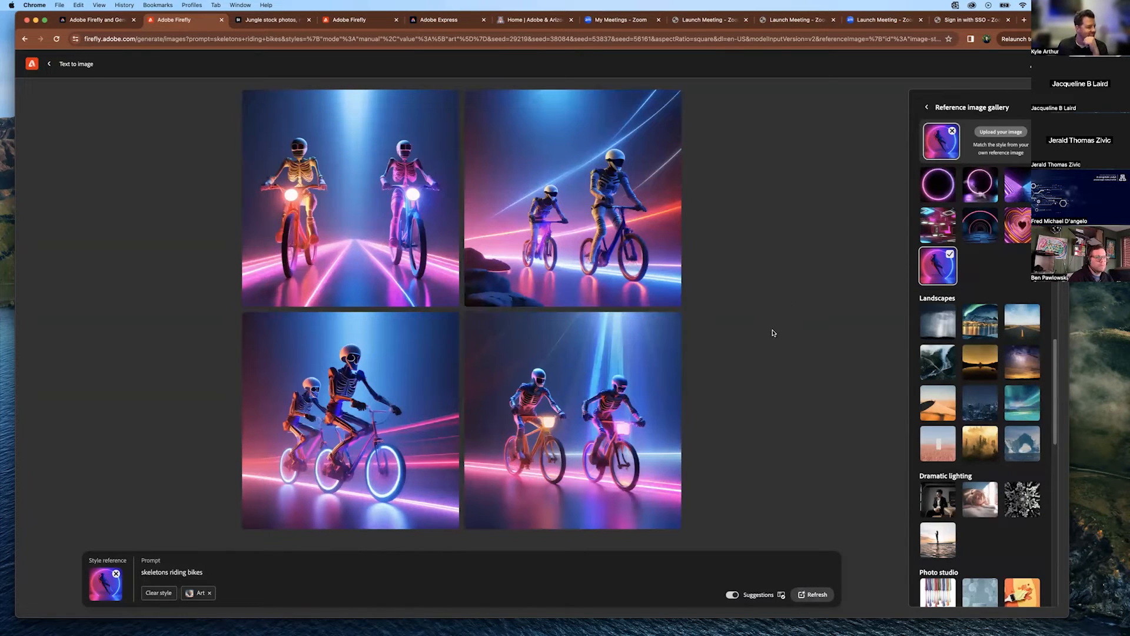
pyautogui.click(32, 64)
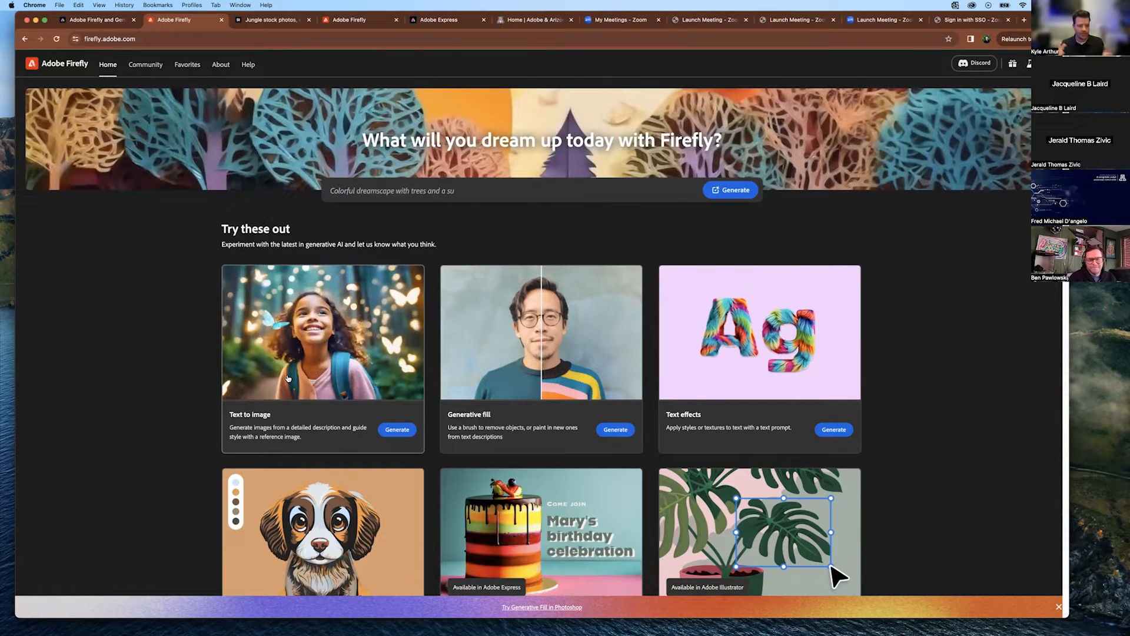
# Browse the Text to image community gallery, then go back to the Firefly home page.
pyautogui.click(289, 321)
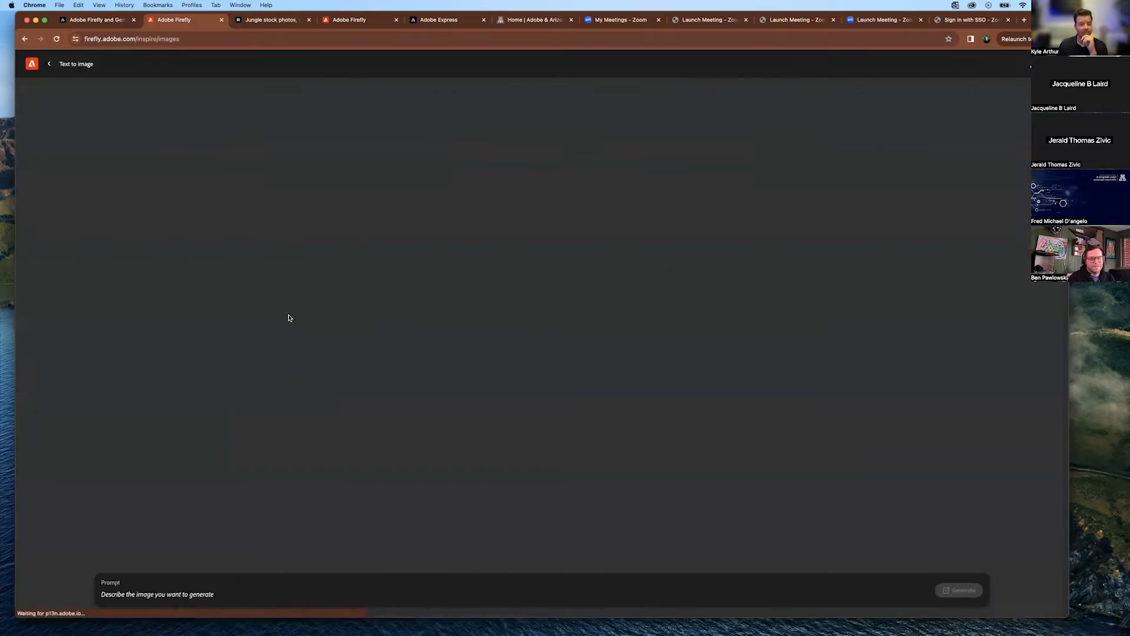
pyautogui.scroll(-10, 681, 336)
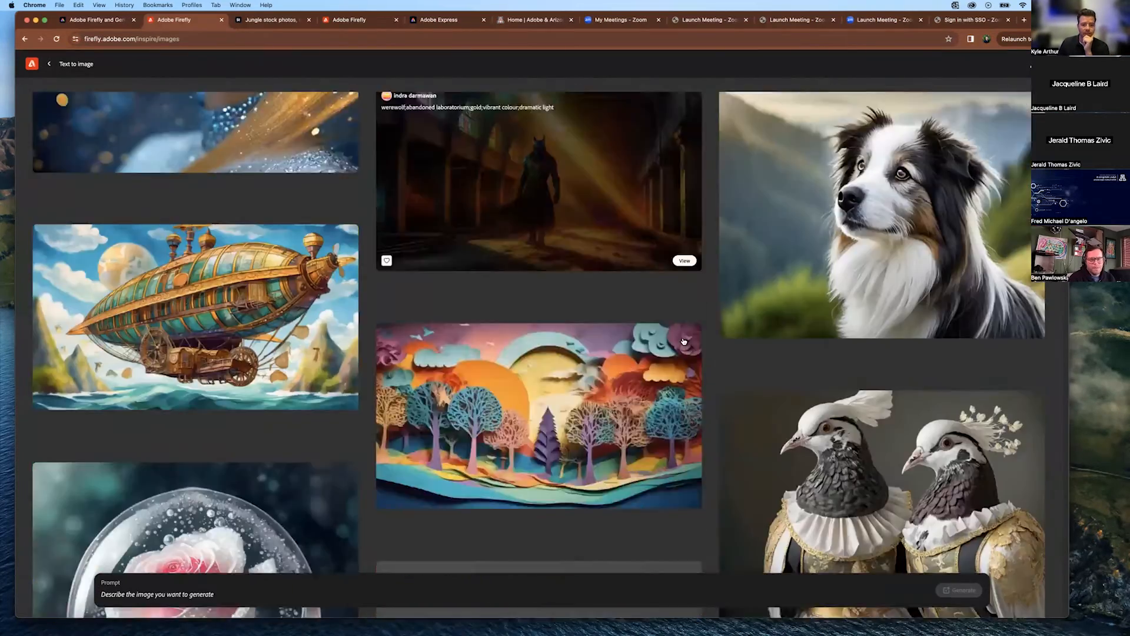
pyautogui.scroll(-15, 683, 342)
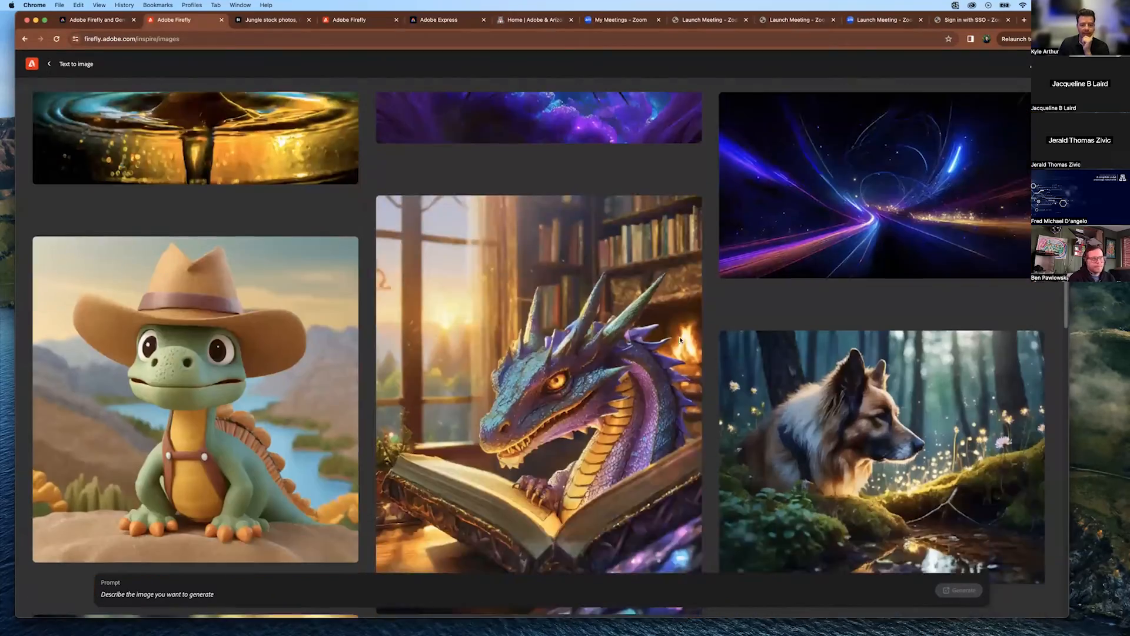
pyautogui.scroll(-3, 681, 340)
pyautogui.scroll(-12, 631, 412)
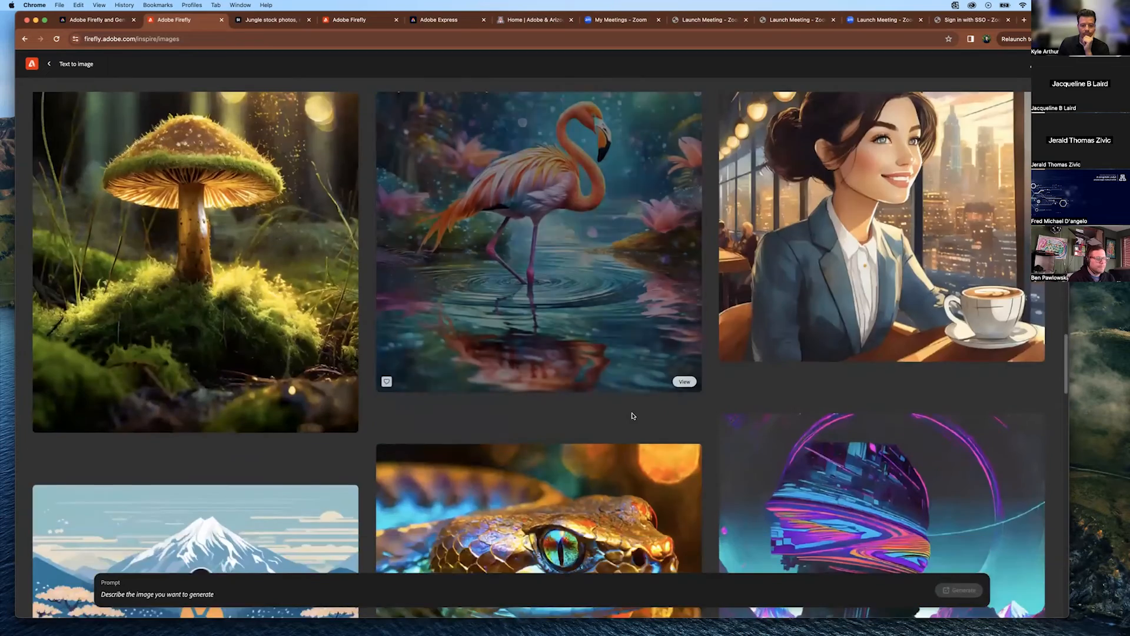
pyautogui.scroll(-10, 689, 405)
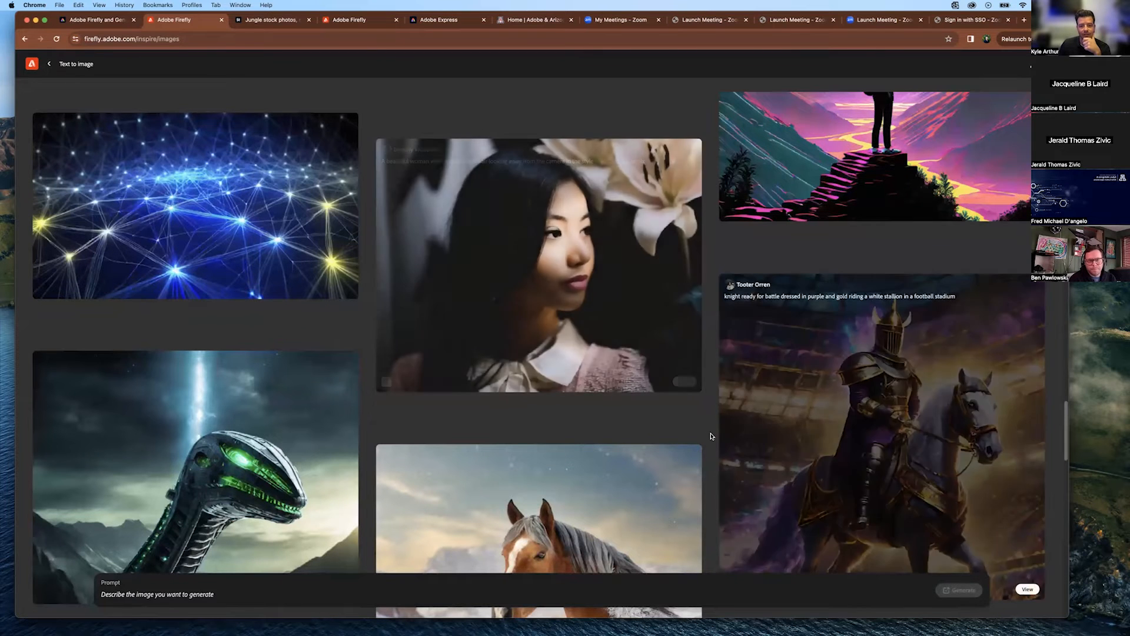
pyautogui.moveTo(480, 208)
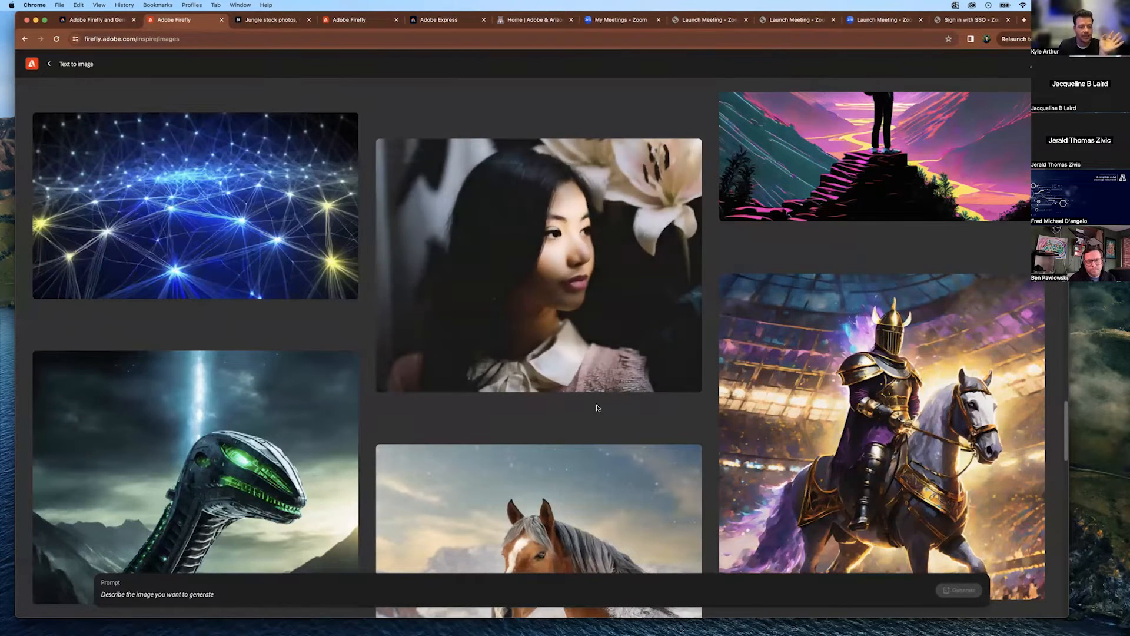
pyautogui.scroll(-4, 607, 416)
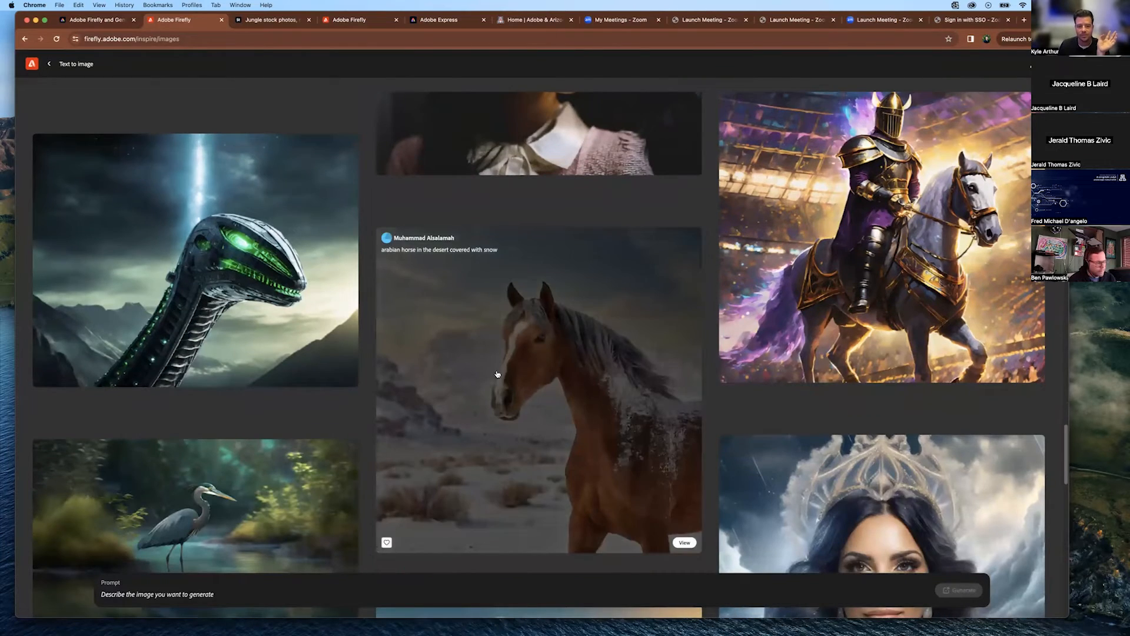
pyautogui.scroll(-6, 309, 405)
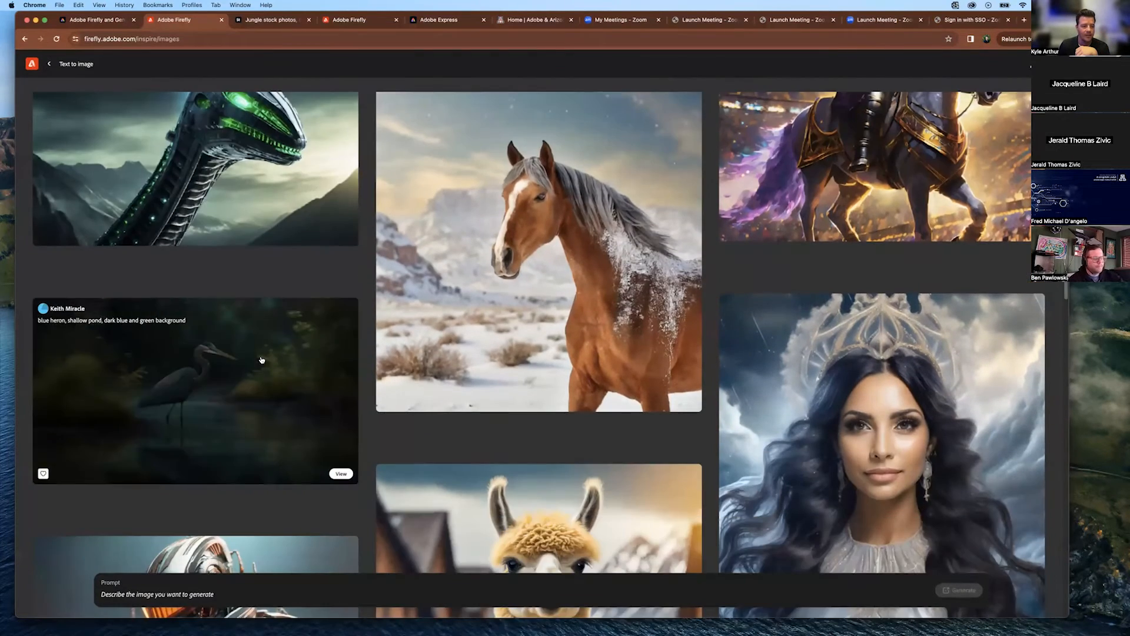
pyautogui.scroll(-2, 552, 438)
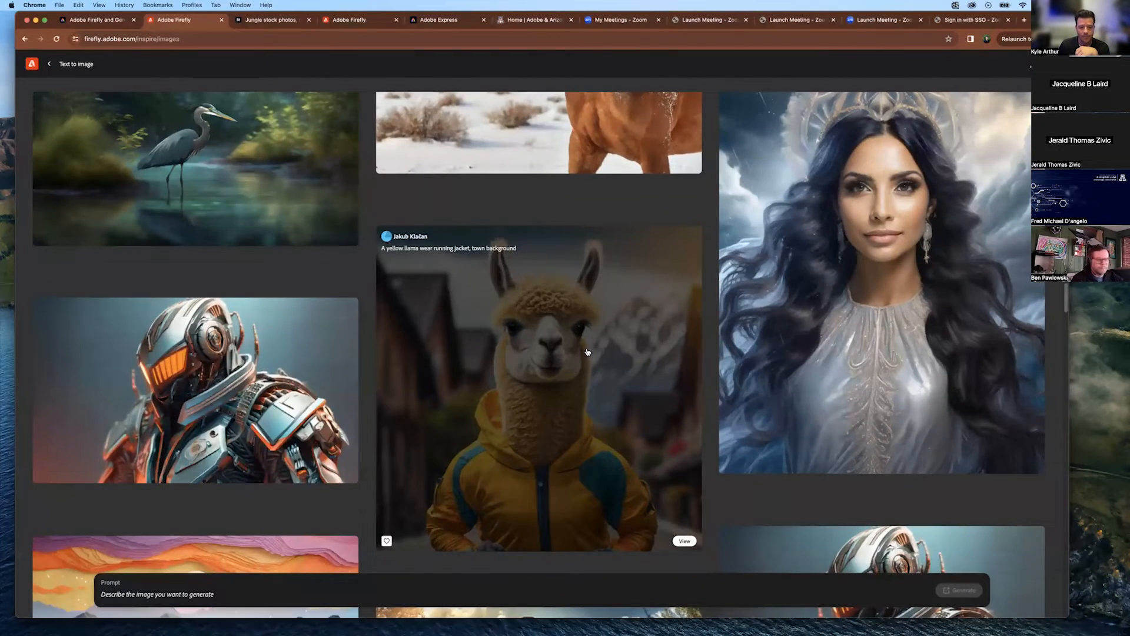
pyautogui.click(32, 65)
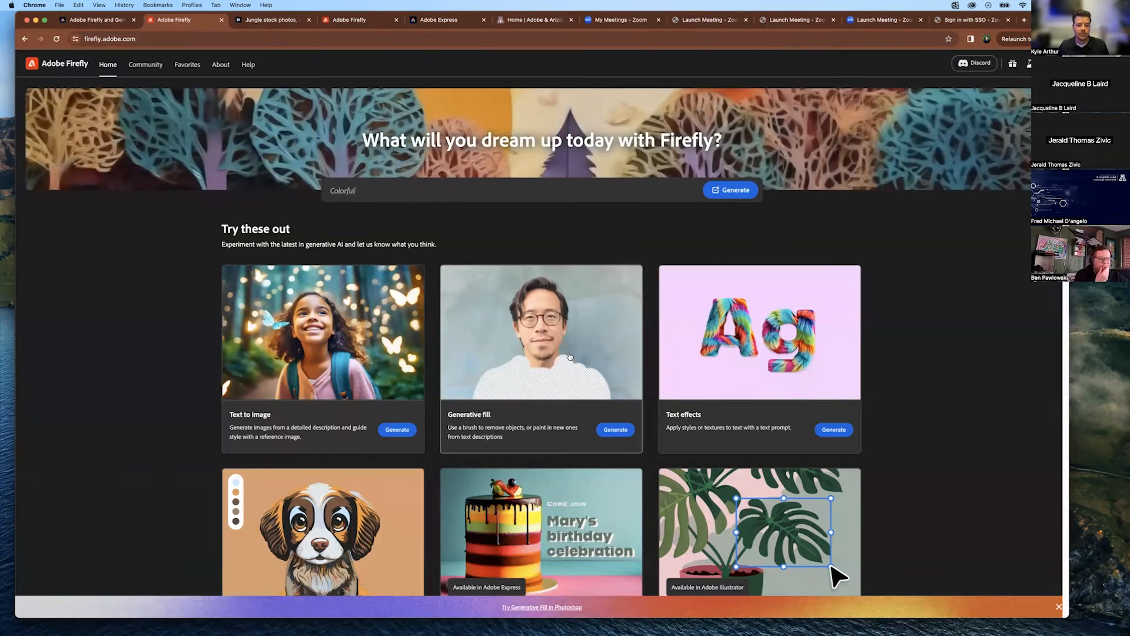
# Open Generative fill and load the sample portrait of the woman in the orange jacket.
pyautogui.click(569, 356)
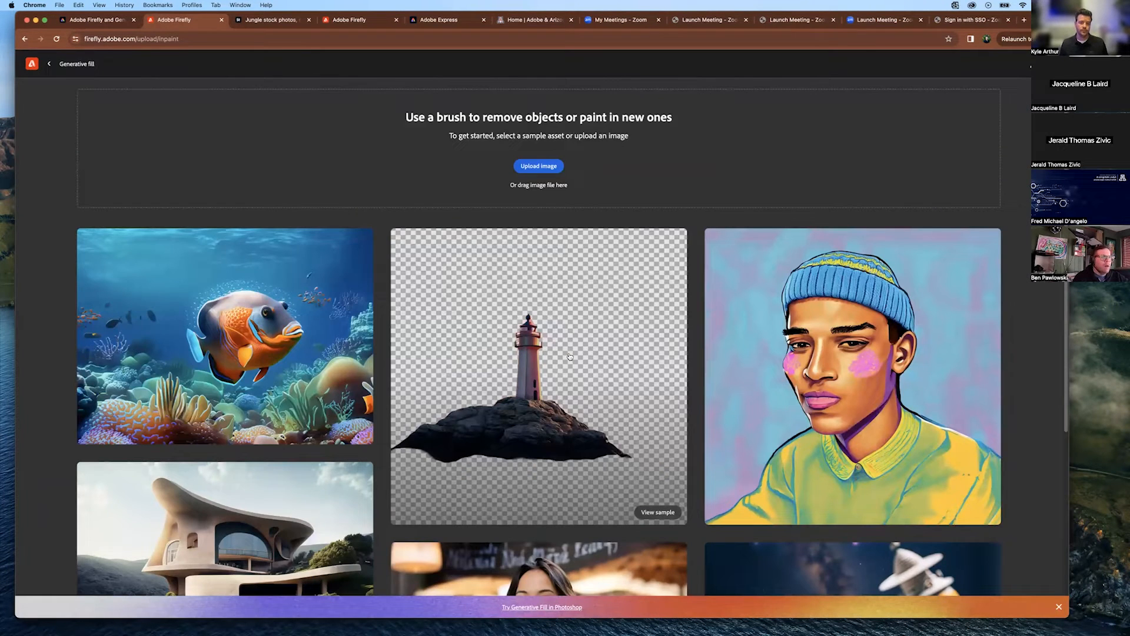
pyautogui.scroll(-3, 583, 347)
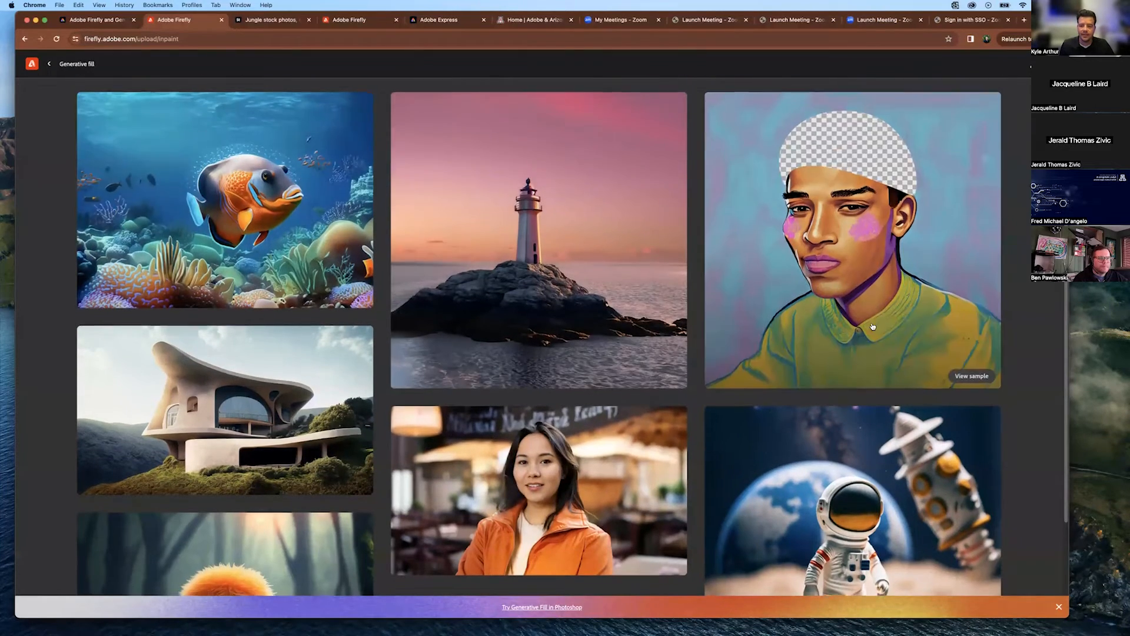
pyautogui.scroll(-3, 333, 482)
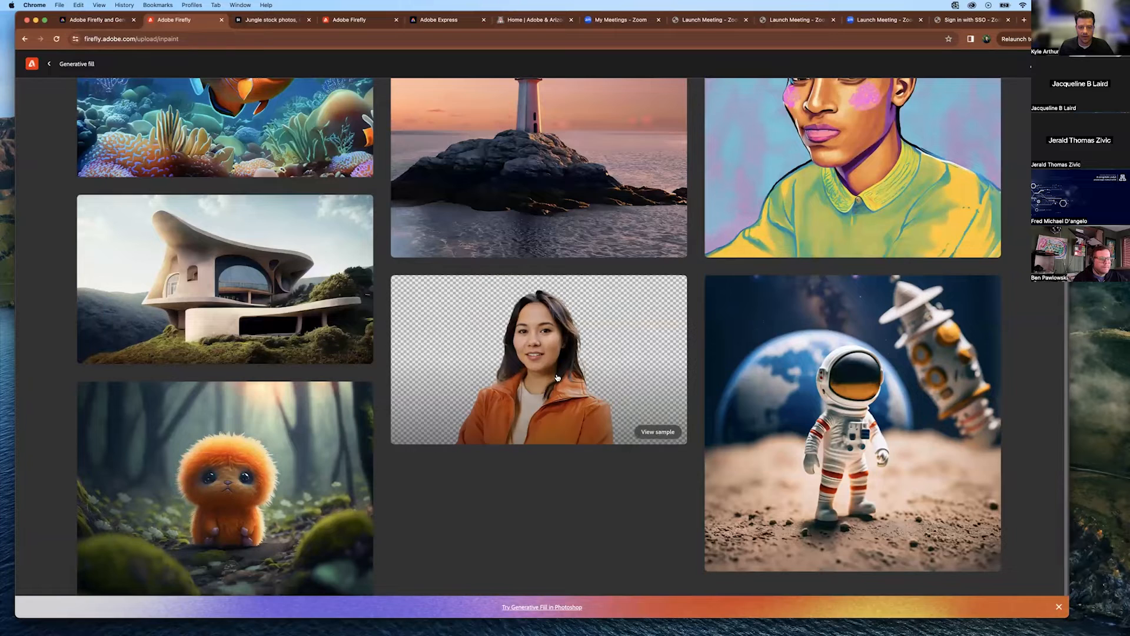
pyautogui.click(576, 421)
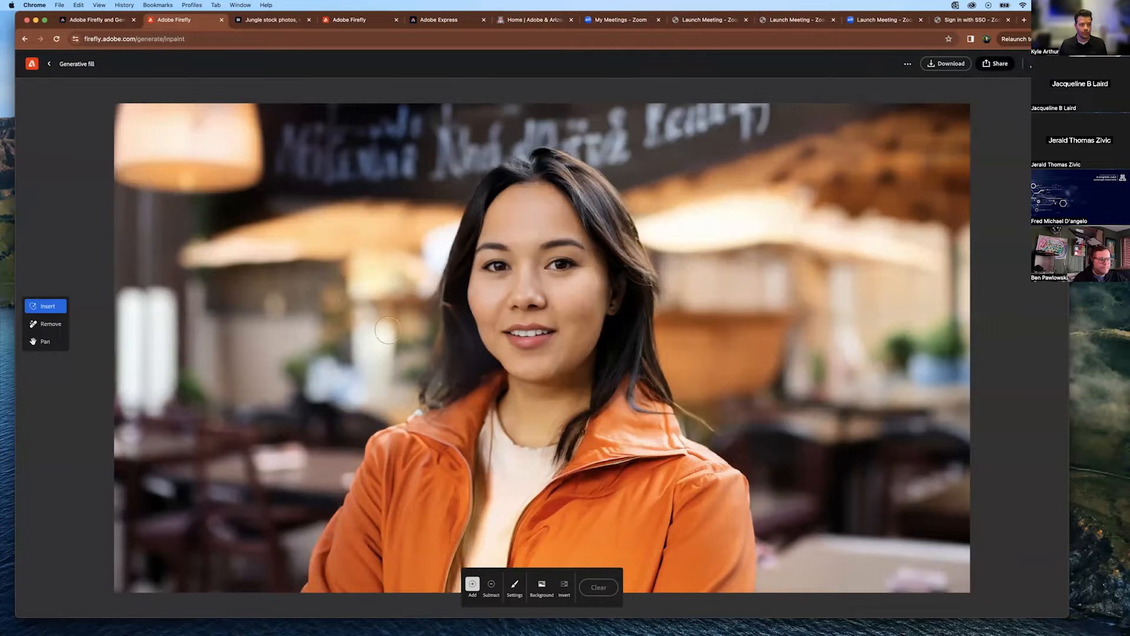
pyautogui.click(44, 64)
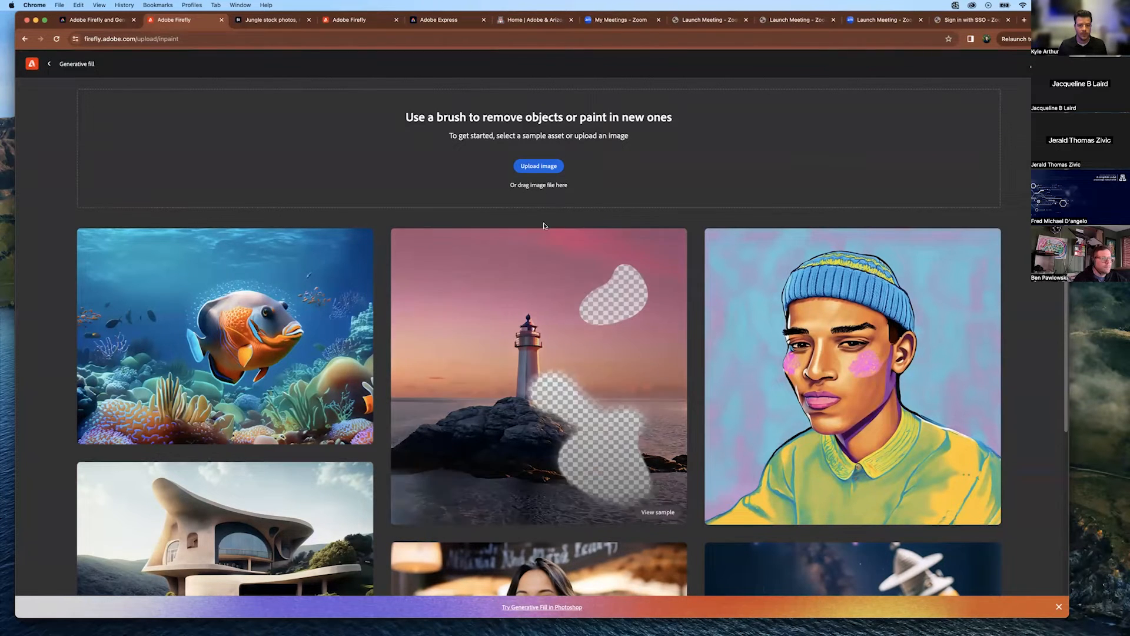
pyautogui.scroll(-4, 558, 389)
pyautogui.click(558, 389)
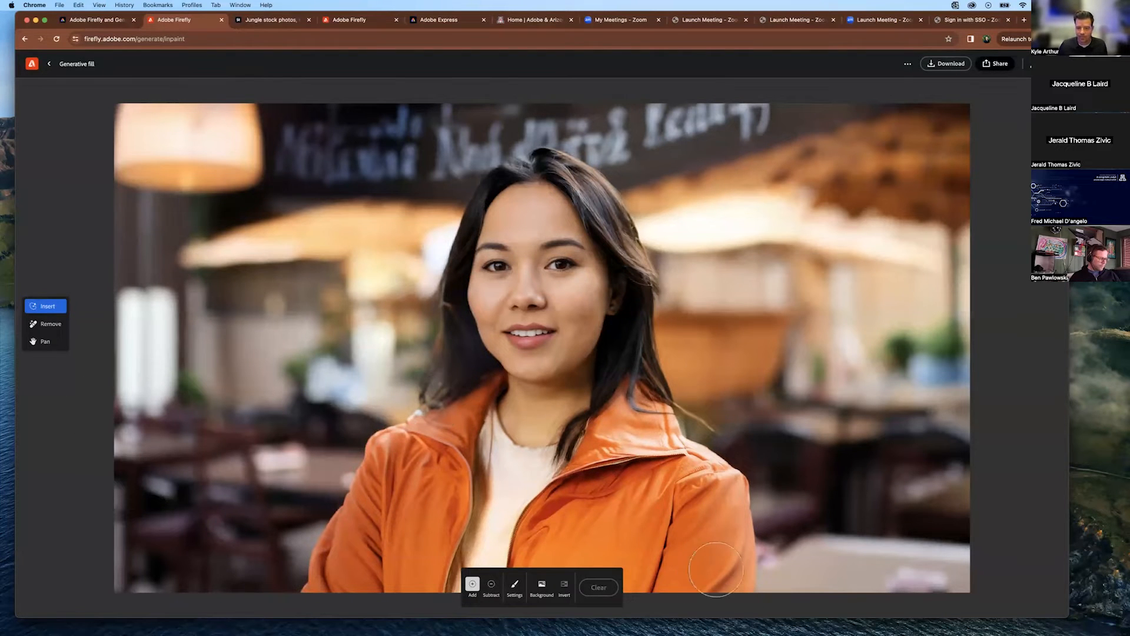
# Mask the woman's orange jacket and generate a 'leather jacket' fill in its place.
pyautogui.moveTo(306, 583)
pyautogui.mouseDown()
pyautogui.moveTo(377, 453)
pyautogui.moveTo(489, 387)
pyautogui.moveTo(494, 437)
pyautogui.moveTo(530, 446)
pyautogui.moveTo(596, 425)
pyautogui.moveTo(633, 394)
pyautogui.moveTo(708, 463)
pyautogui.moveTo(734, 508)
pyautogui.moveTo(746, 588)
pyautogui.moveTo(336, 592)
pyautogui.moveTo(412, 462)
pyautogui.moveTo(485, 445)
pyautogui.moveTo(423, 501)
pyautogui.moveTo(390, 568)
pyautogui.moveTo(517, 456)
pyautogui.moveTo(469, 558)
pyautogui.moveTo(521, 526)
pyautogui.moveTo(606, 445)
pyautogui.moveTo(647, 432)
pyautogui.moveTo(701, 486)
pyautogui.moveTo(716, 563)
pyautogui.moveTo(527, 585)
pyautogui.moveTo(569, 535)
pyautogui.moveTo(671, 516)
pyautogui.moveTo(671, 549)
pyautogui.moveTo(548, 563)
pyautogui.moveTo(617, 485)
pyautogui.moveTo(663, 488)
pyautogui.moveTo(517, 542)
pyautogui.mouseUp()
pyautogui.moveTo(443, 512); pyautogui.dragTo(432, 499)
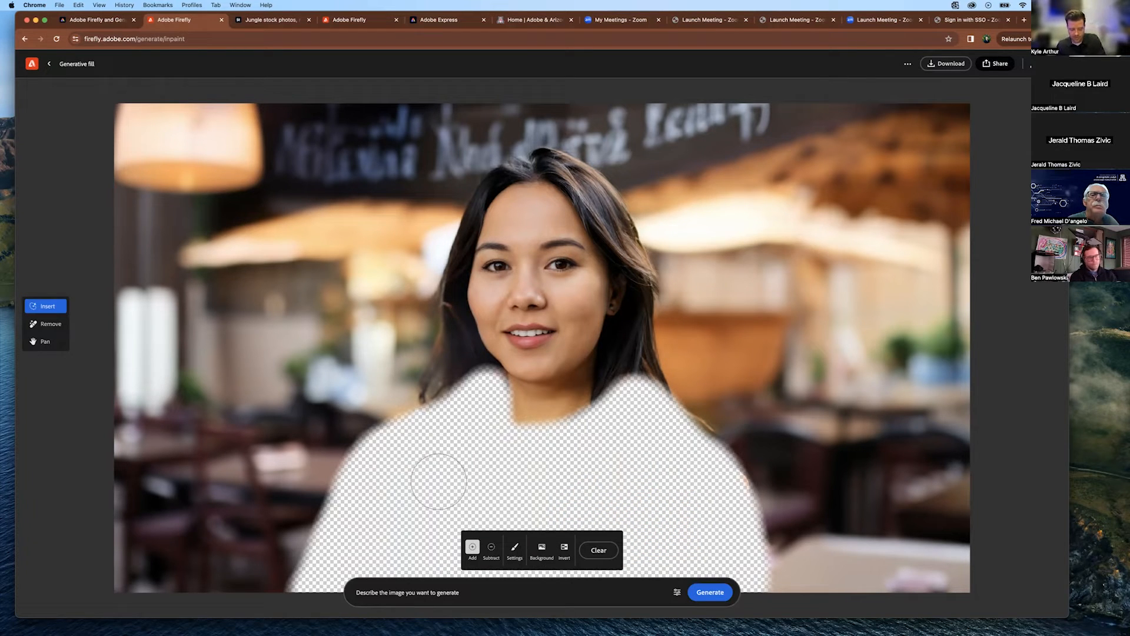
pyautogui.press('[')
pyautogui.press('[')
pyautogui.press('[')
pyautogui.press('[')
pyautogui.press('[')
pyautogui.press('[')
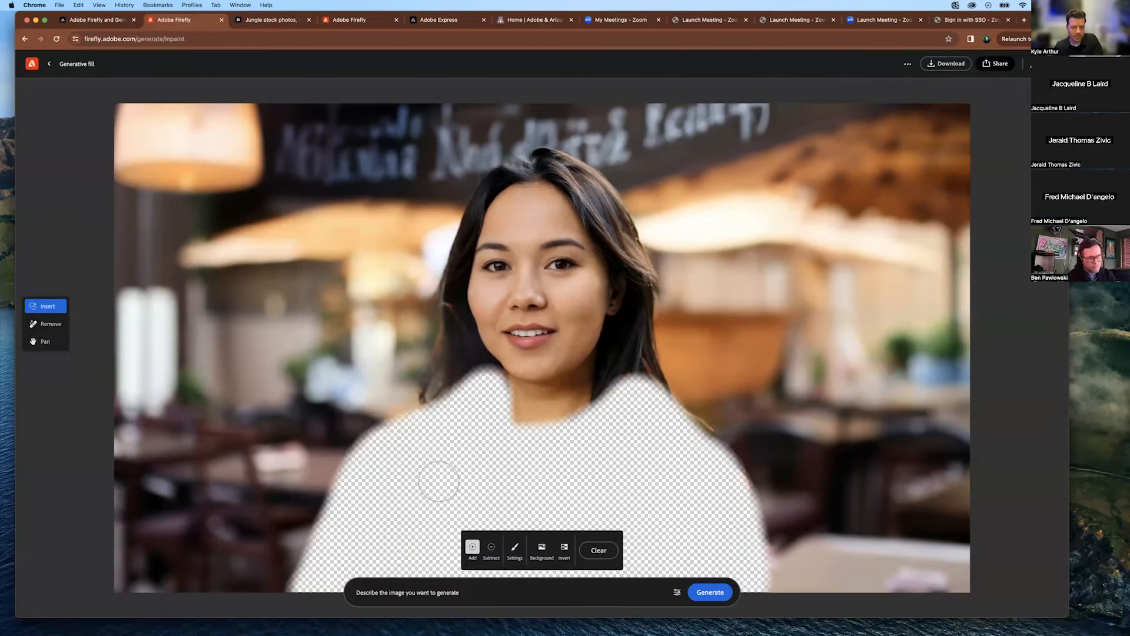
pyautogui.press(']')
pyautogui.press(']')
pyautogui.press(']')
pyautogui.press(']')
pyautogui.press(']')
pyautogui.press(']')
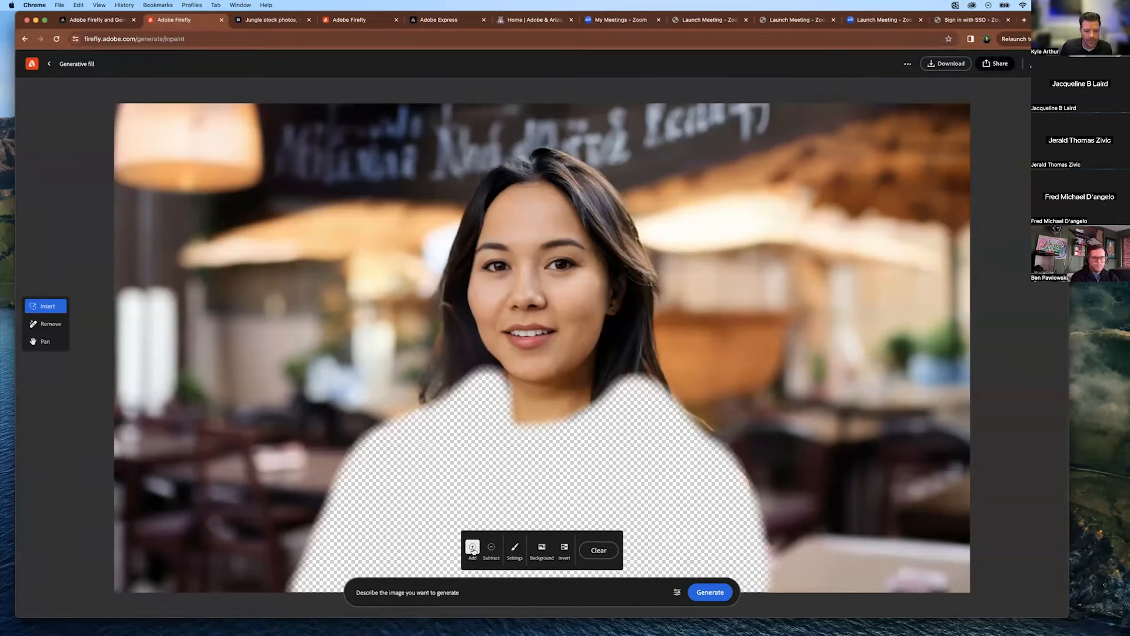
pyautogui.click(417, 594)
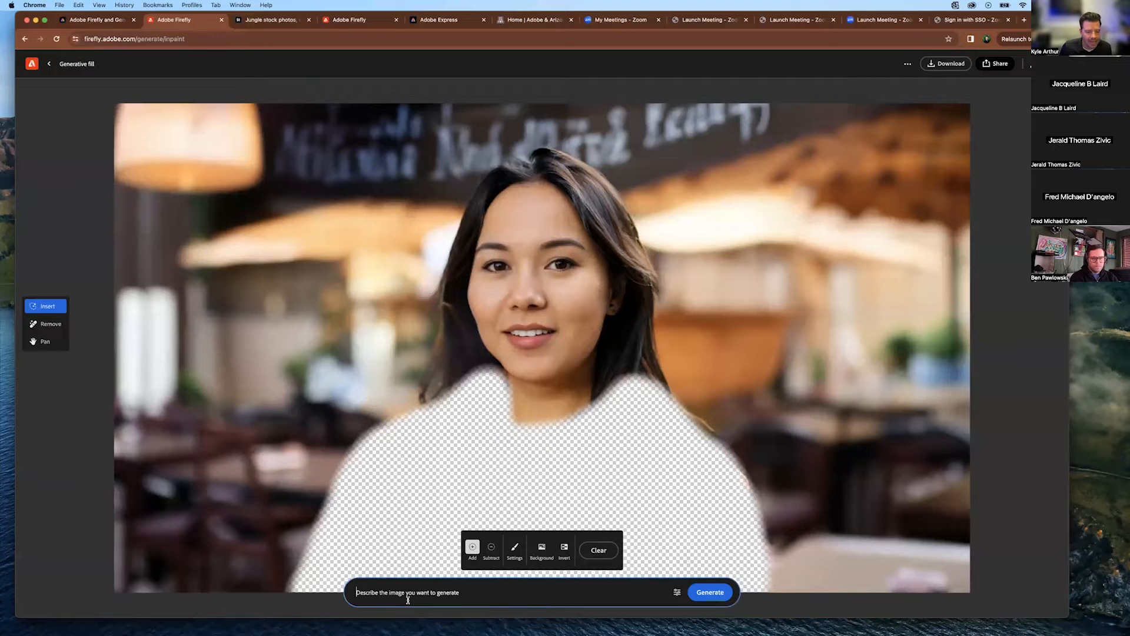
pyautogui.write('leather jacket')
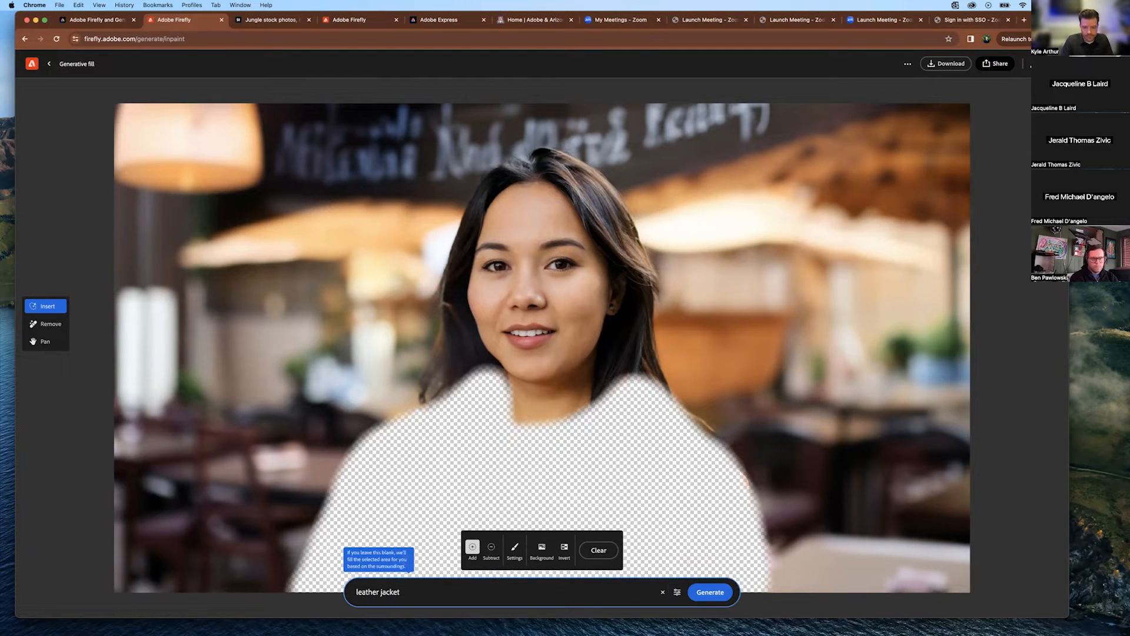
pyautogui.press('Return')
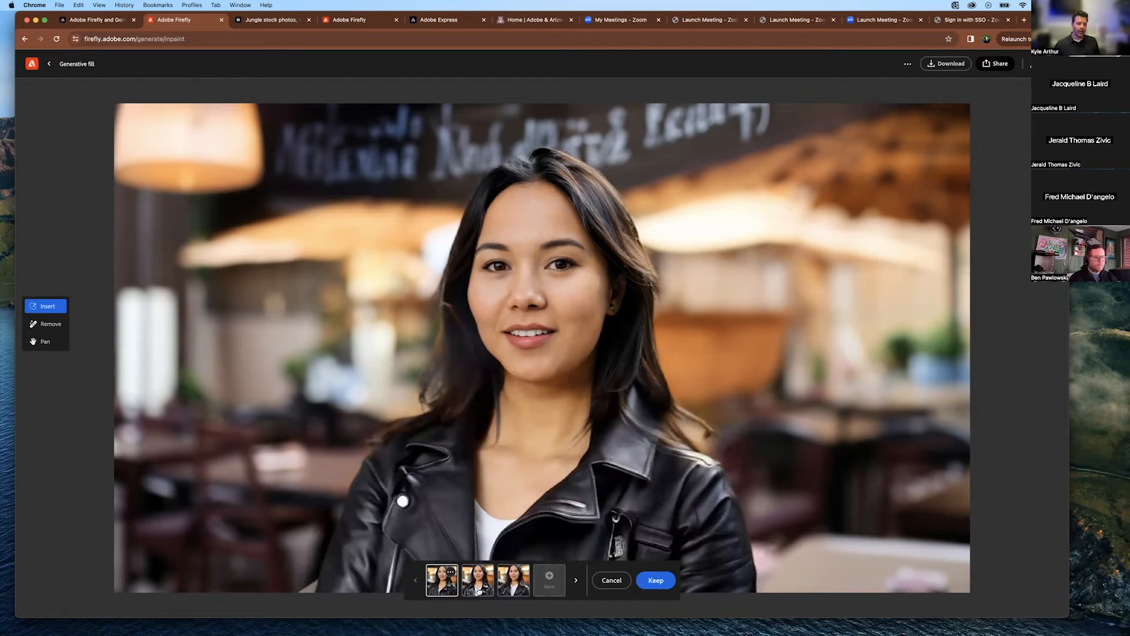
pyautogui.click(478, 589)
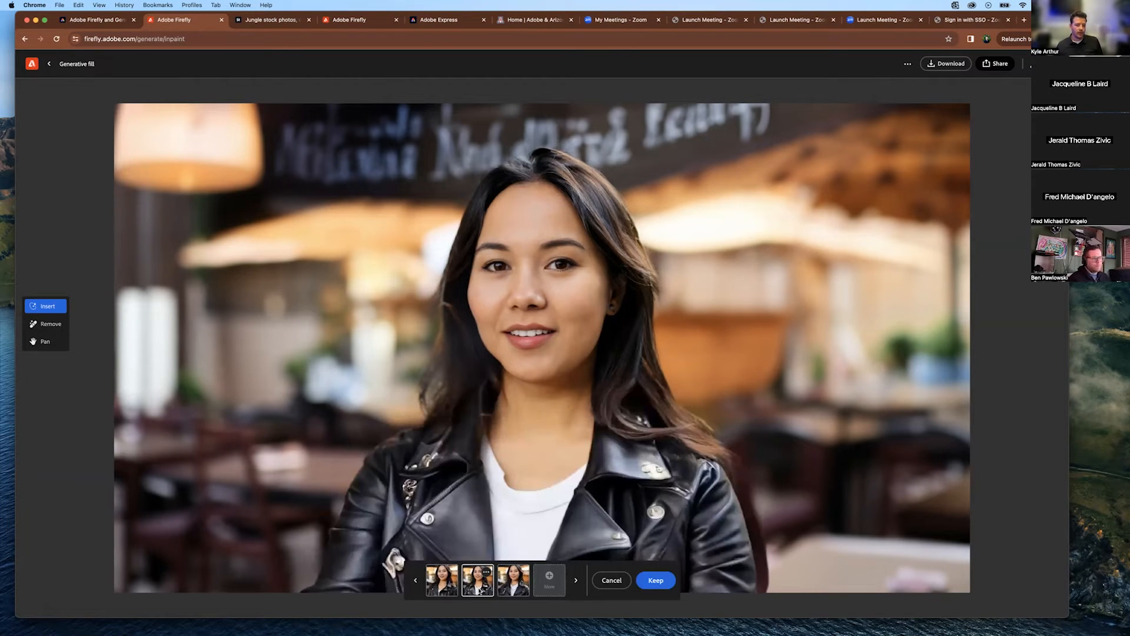
pyautogui.click(509, 586)
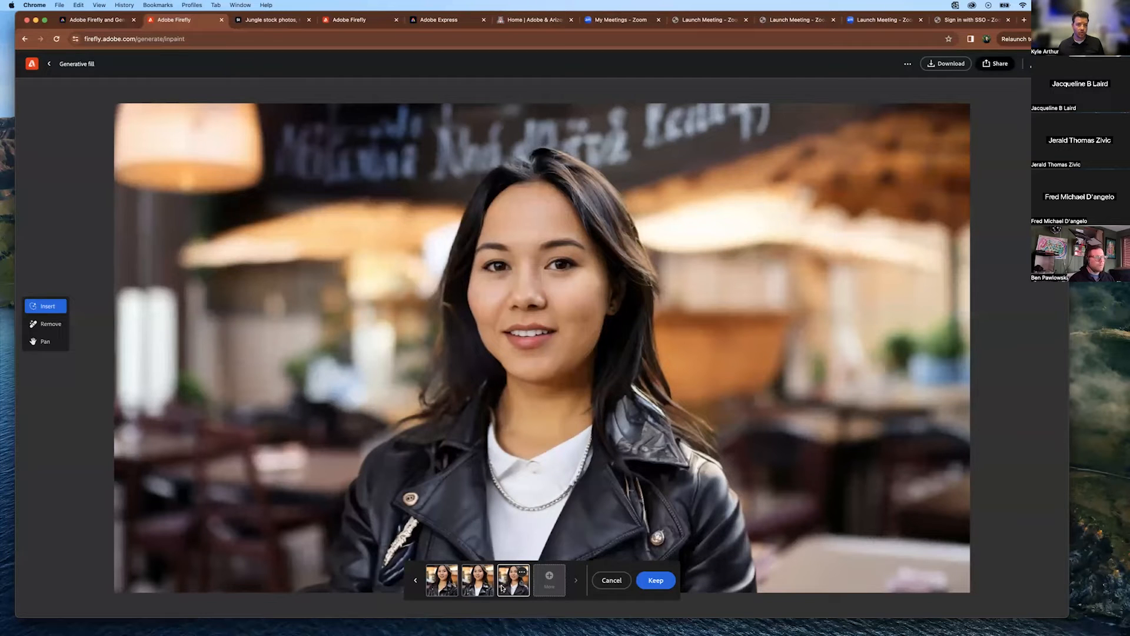
pyautogui.click(484, 583)
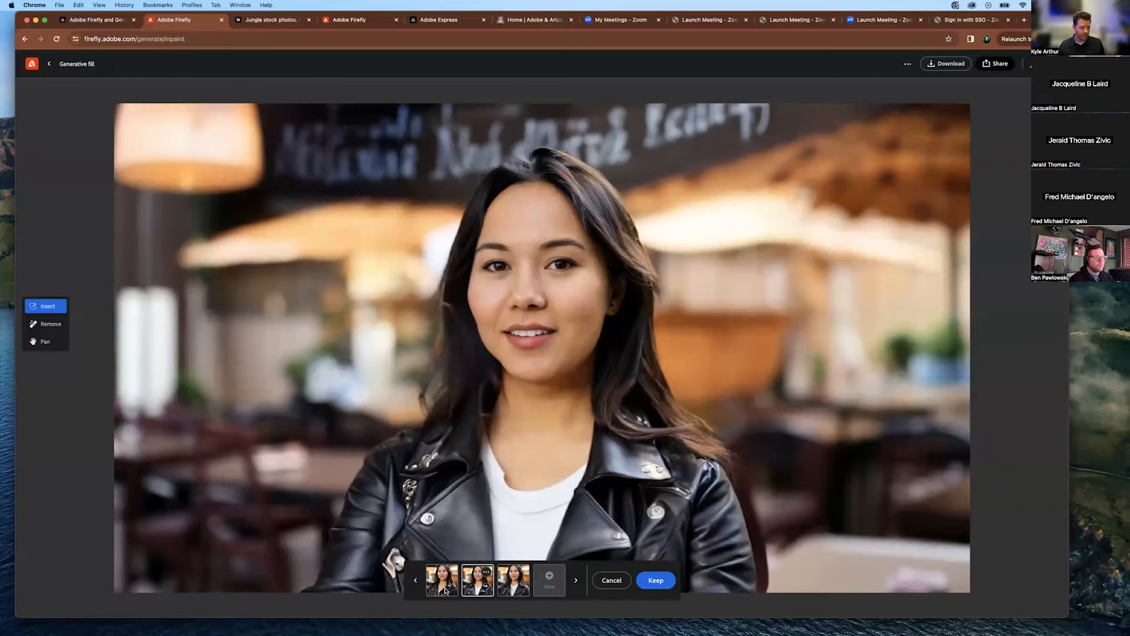
pyautogui.click(446, 591)
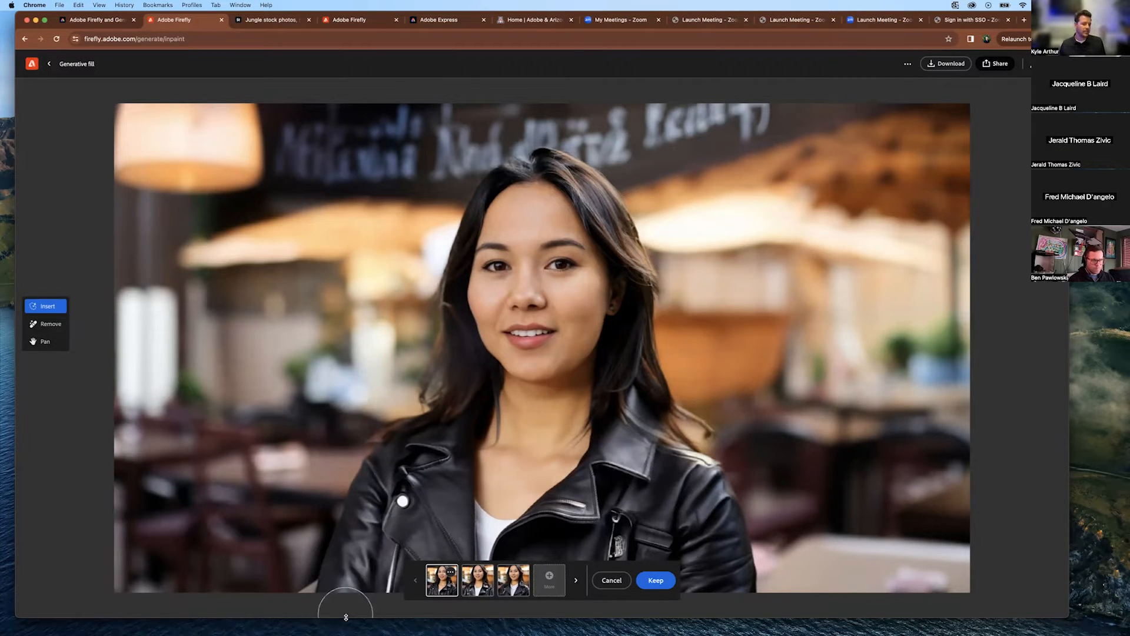
pyautogui.moveTo(346, 629)
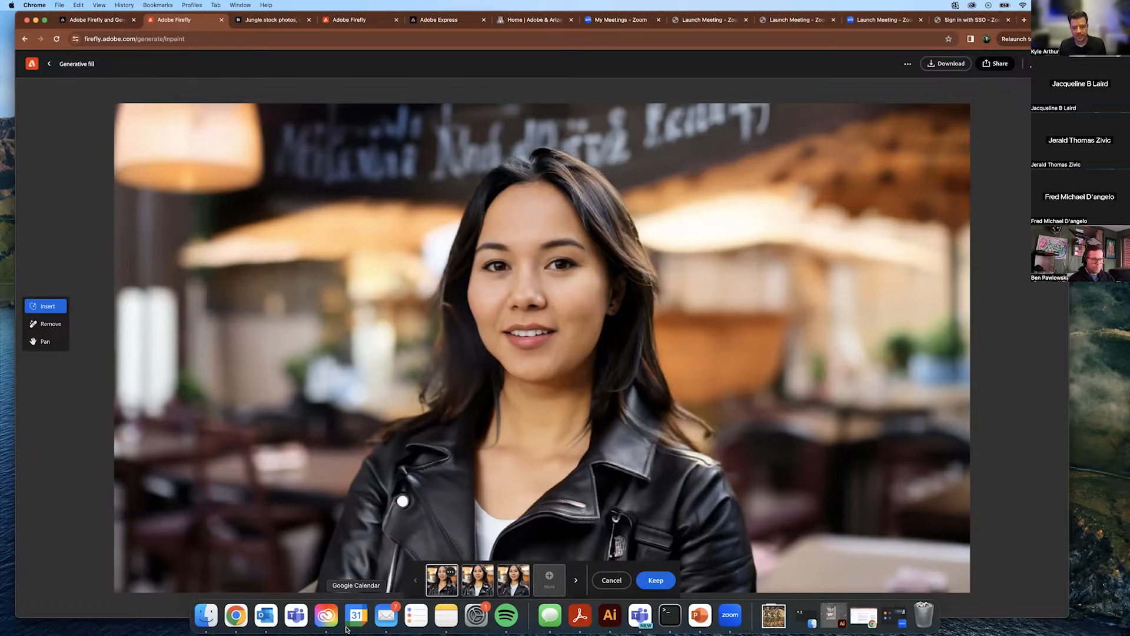
# Save the leather jacket edit and return to Insert mode.
pyautogui.click(59, 328)
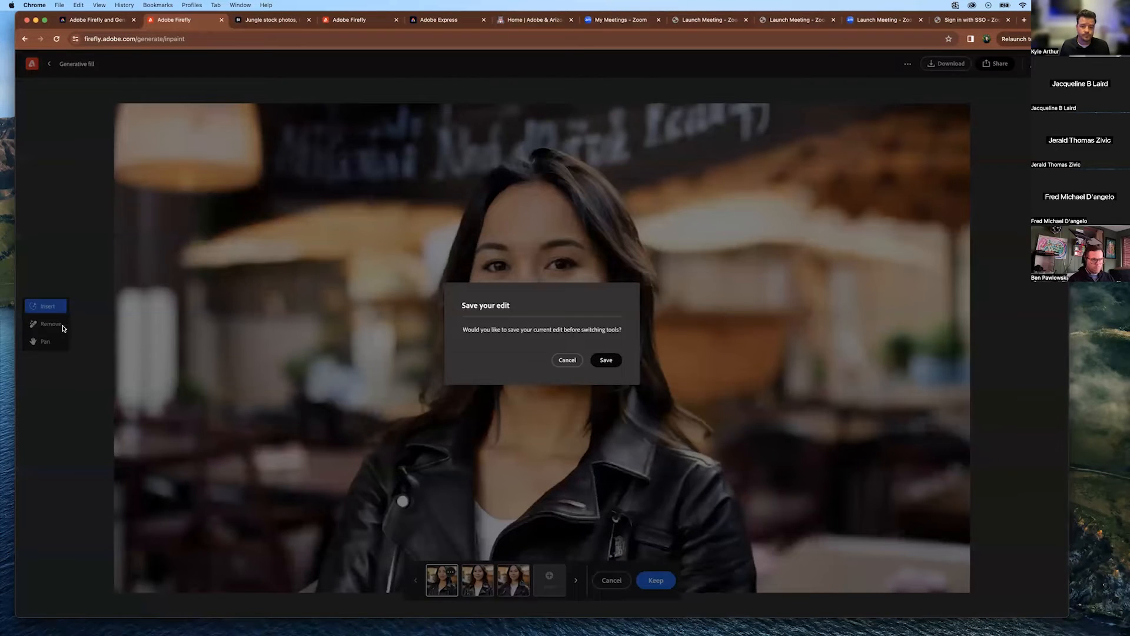
pyautogui.click(605, 360)
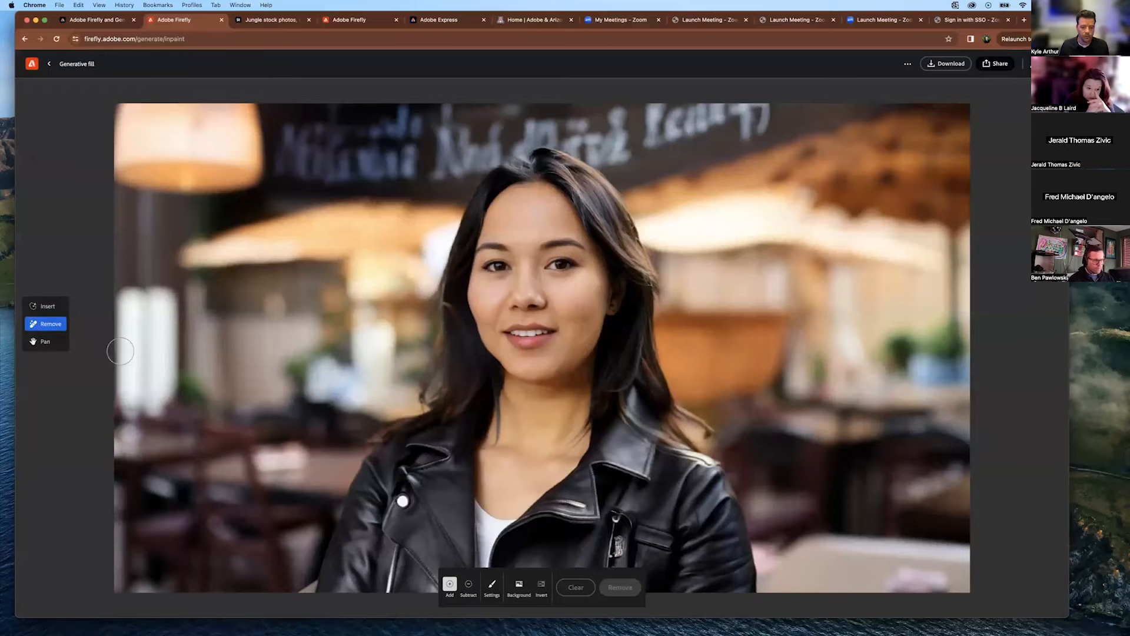
pyautogui.click(49, 307)
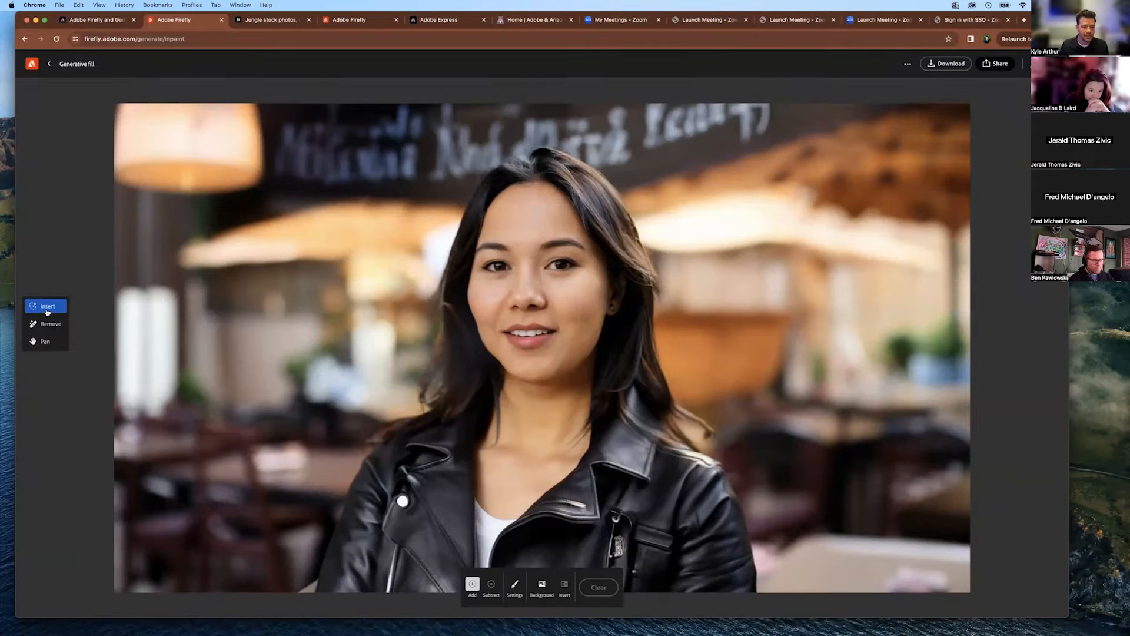
pyautogui.click(47, 324)
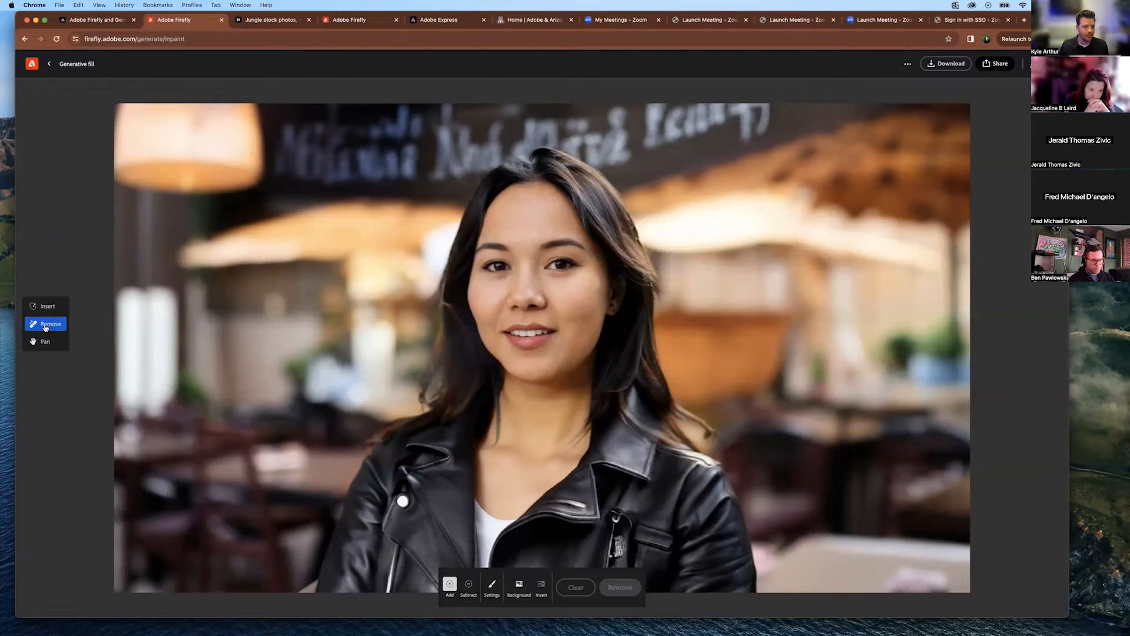
pyautogui.click(45, 306)
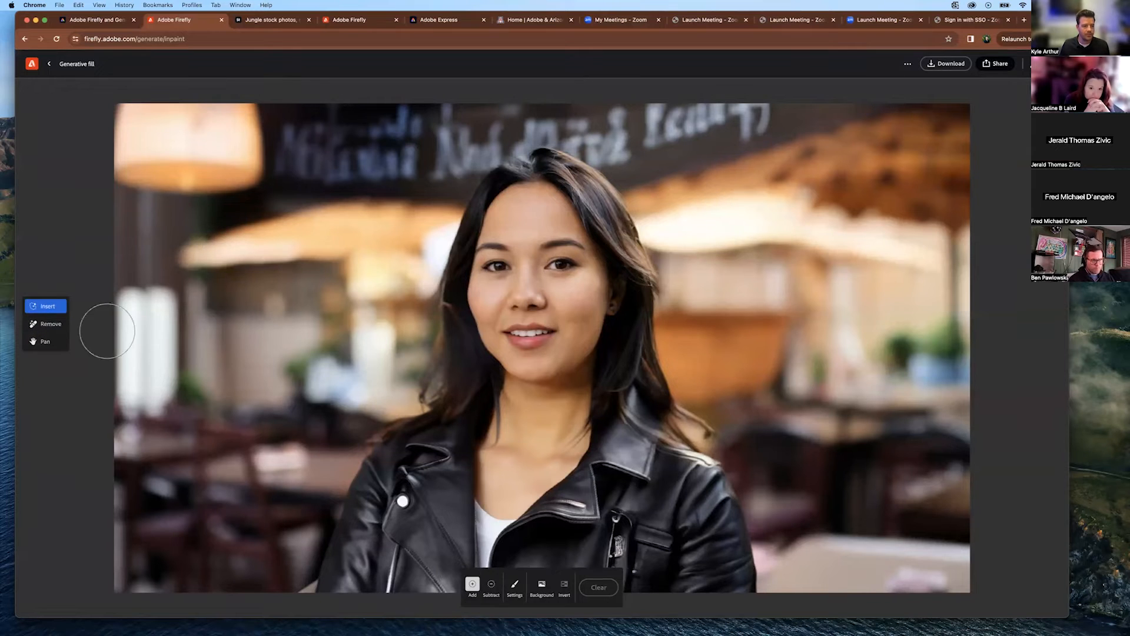
# Mask the café background behind the woman and generate a 'jungle' backdrop.
pyautogui.click(542, 586)
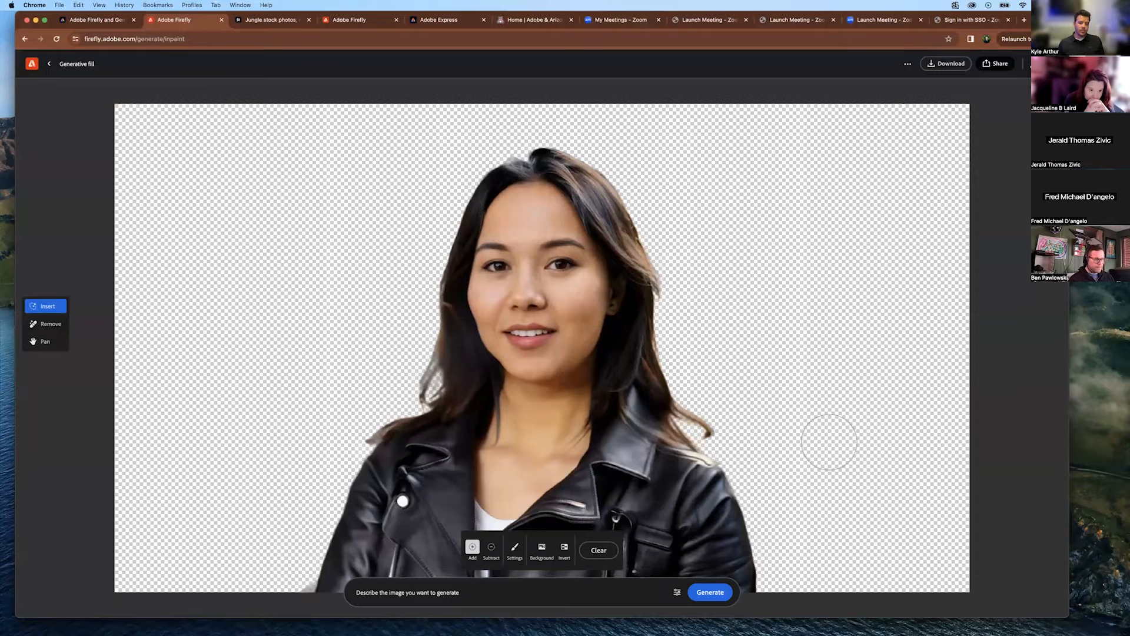
pyautogui.click(433, 593)
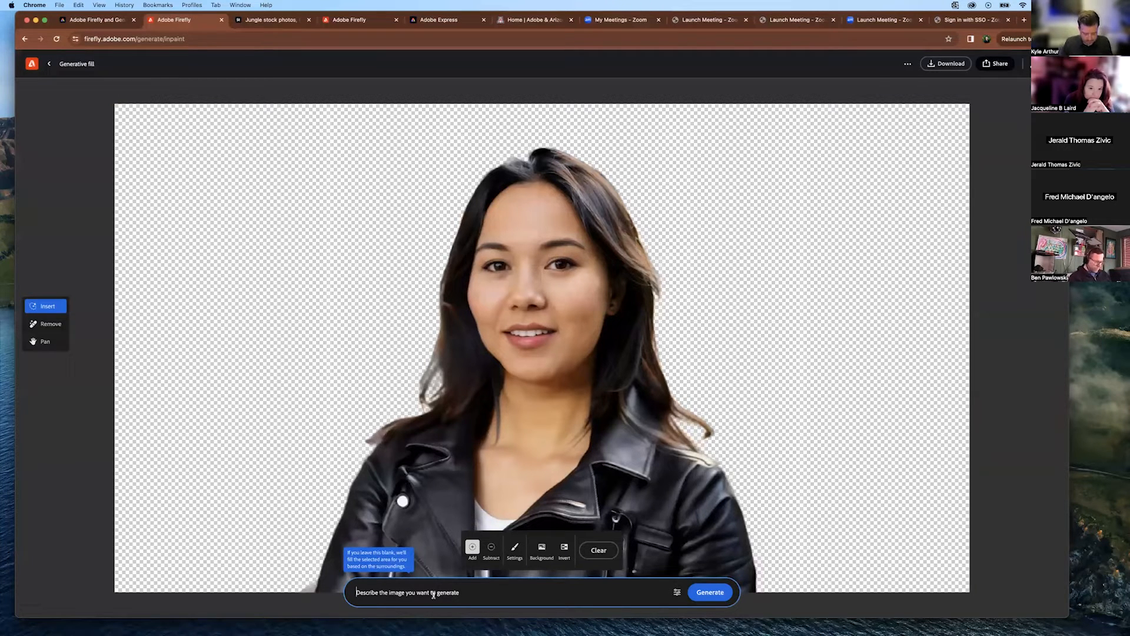
pyautogui.write('jungle')
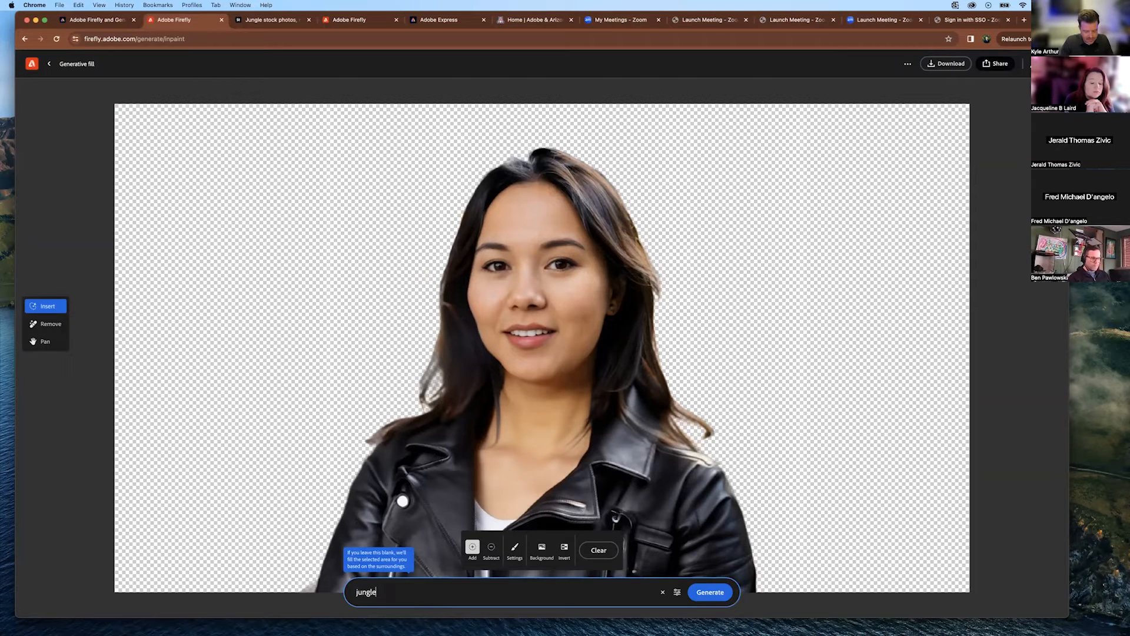
pyautogui.press('Return')
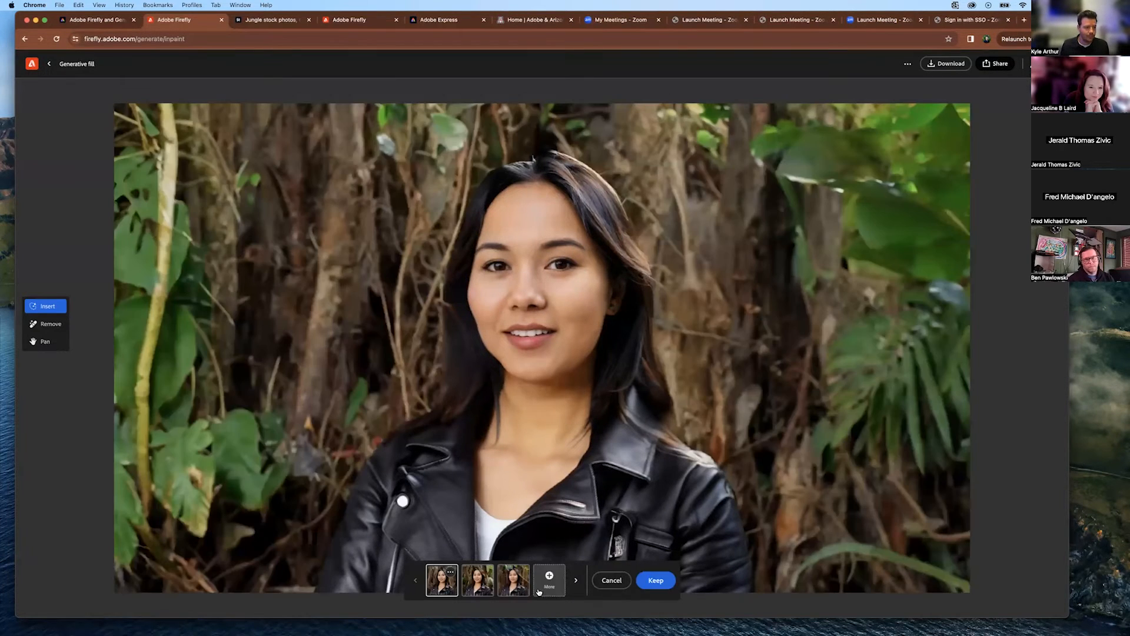
# Compare the three jungle-background variants, then go back to the Generative fill upload page without keeping one.
pyautogui.click(478, 582)
pyautogui.click(520, 587)
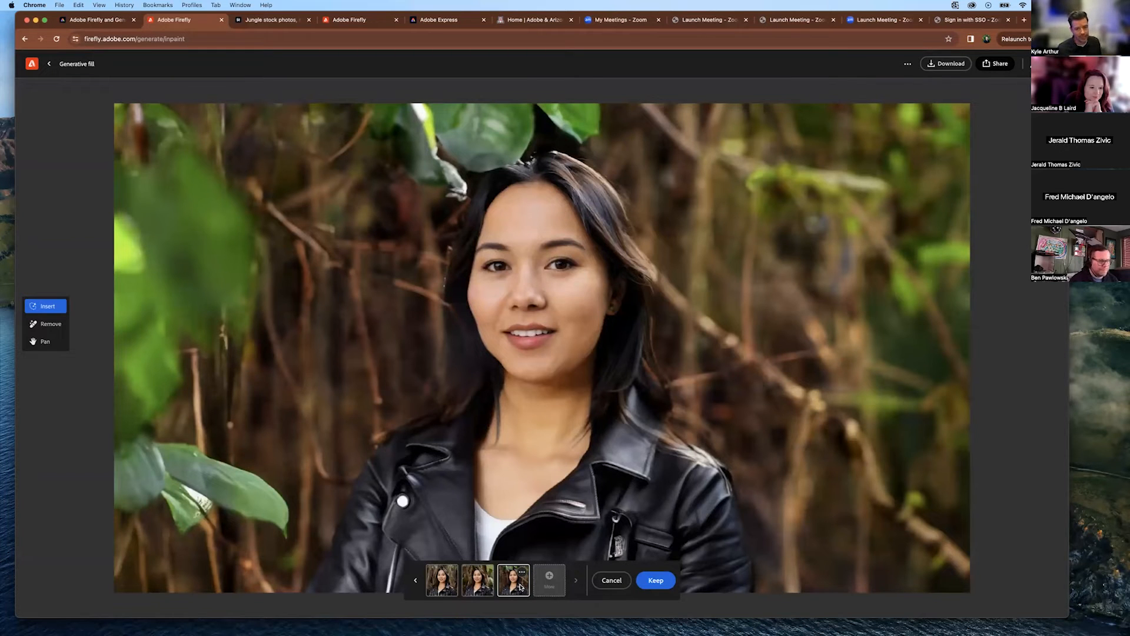
pyautogui.click(477, 580)
pyautogui.click(441, 579)
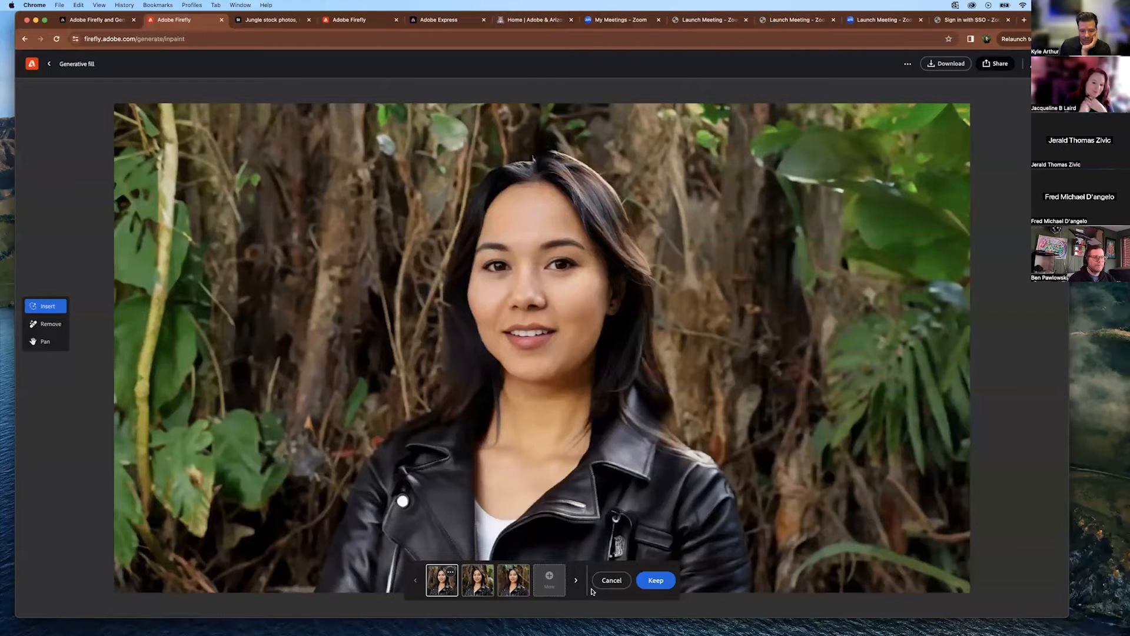
pyautogui.click(56, 61)
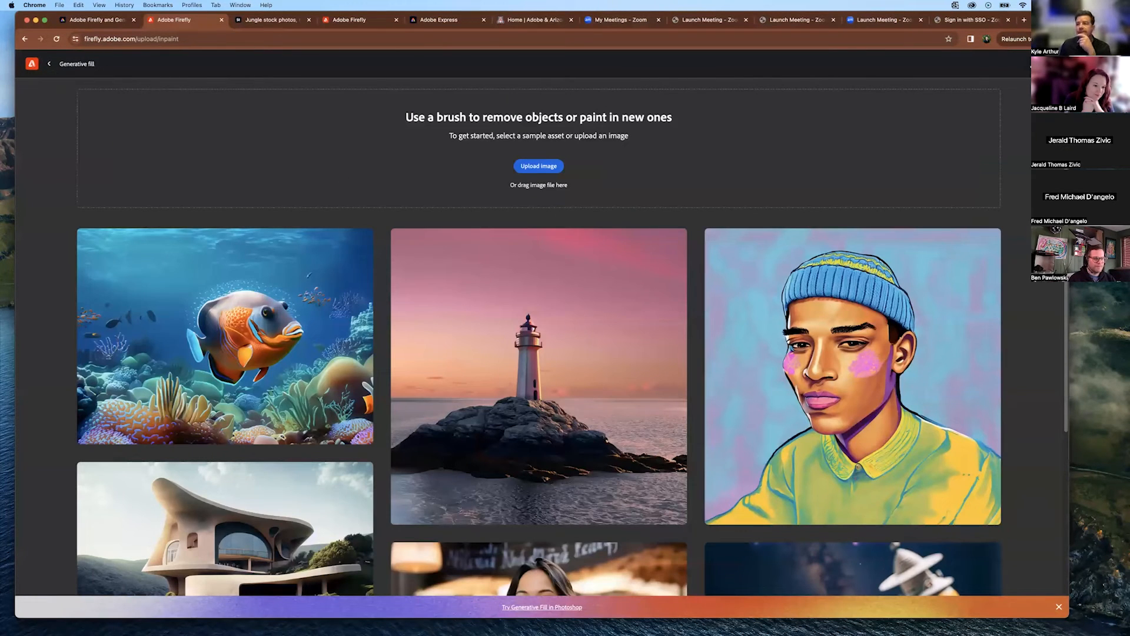
# Upload the bald man's portrait 3.jpg from Finder into Generative fill.
pyautogui.press('super+Tab')
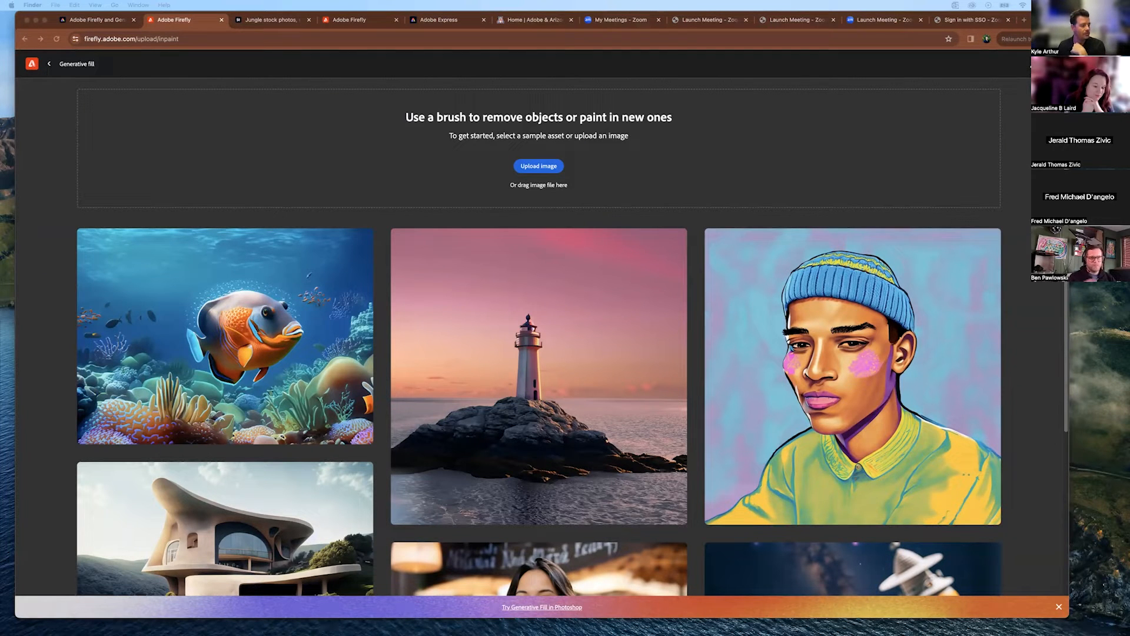
pyautogui.moveTo(396, 5); pyautogui.dragTo(534, 171)
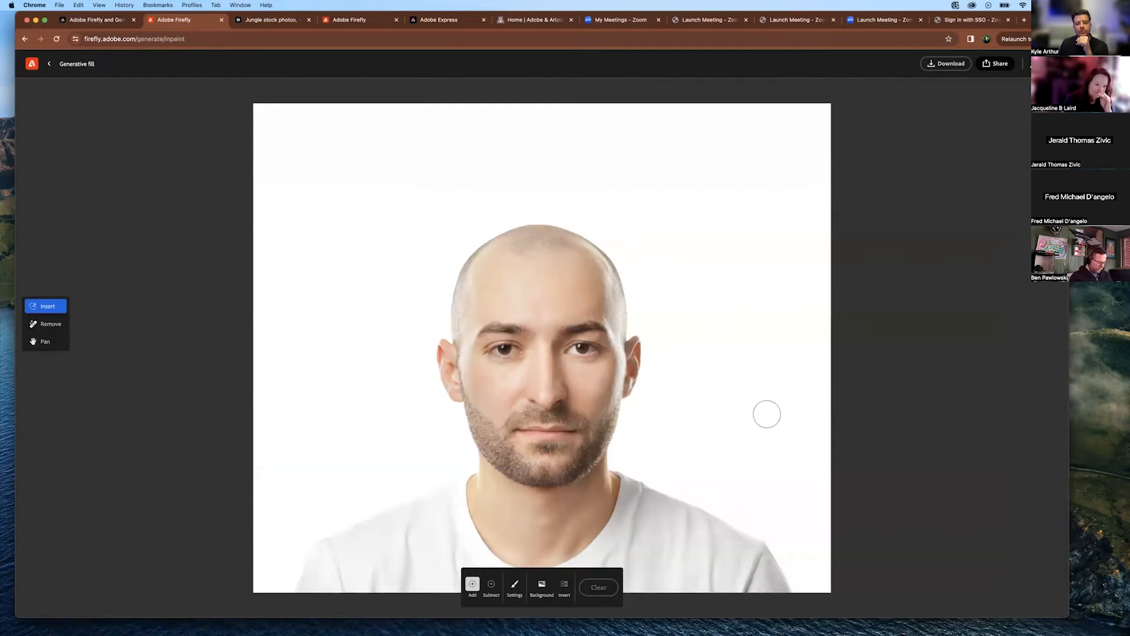
pyautogui.click(48, 64)
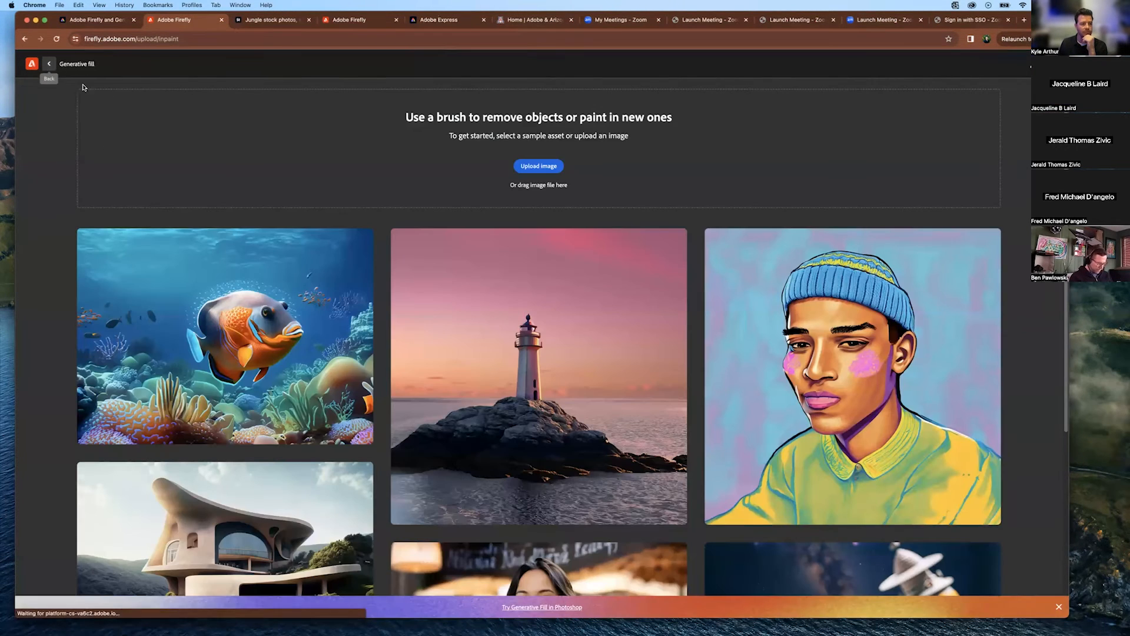
pyautogui.moveTo(200, 1); pyautogui.dragTo(474, 154)
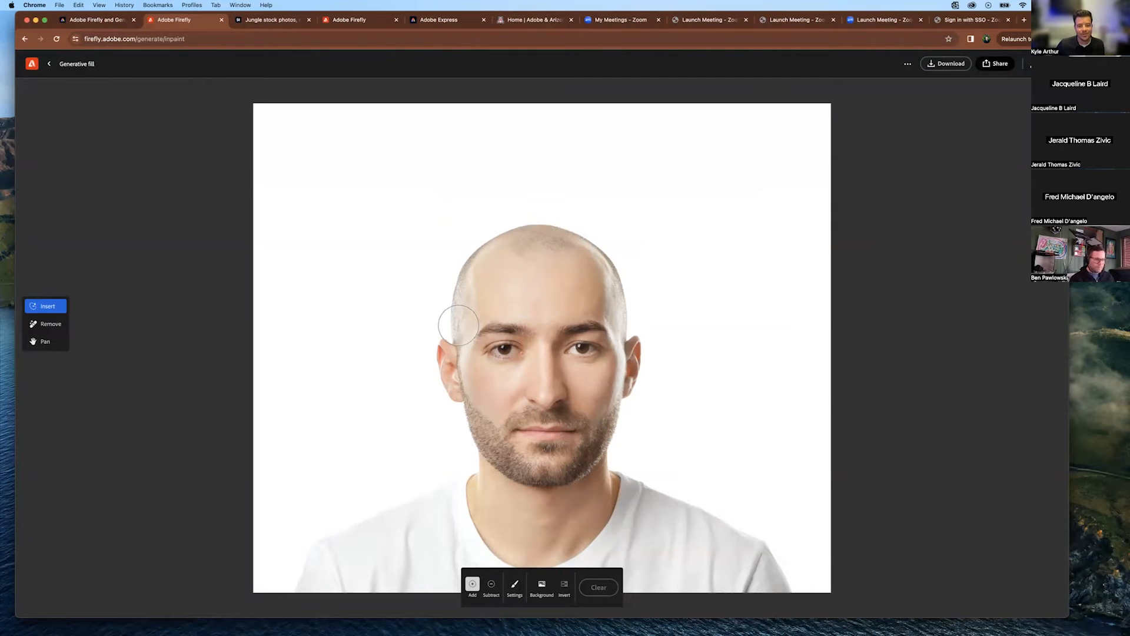
pyautogui.moveTo(458, 324)
pyautogui.mouseDown()
pyautogui.moveTo(442, 139)
pyautogui.moveTo(561, 132)
pyautogui.moveTo(635, 147)
pyautogui.moveTo(623, 326)
pyautogui.moveTo(565, 304)
pyautogui.moveTo(462, 315)
pyautogui.moveTo(534, 283)
pyautogui.moveTo(485, 291)
pyautogui.moveTo(463, 141)
pyautogui.moveTo(601, 152)
pyautogui.moveTo(610, 195)
pyautogui.moveTo(598, 281)
pyautogui.moveTo(492, 282)
pyautogui.moveTo(485, 201)
pyautogui.moveTo(496, 170)
pyautogui.moveTo(502, 256)
pyautogui.moveTo(523, 263)
pyautogui.moveTo(519, 174)
pyautogui.moveTo(549, 208)
pyautogui.moveTo(561, 276)
pyautogui.moveTo(570, 189)
pyautogui.moveTo(586, 167)
pyautogui.moveTo(589, 280)
pyautogui.moveTo(608, 239)
pyautogui.mouseUp()
pyautogui.click(385, 591)
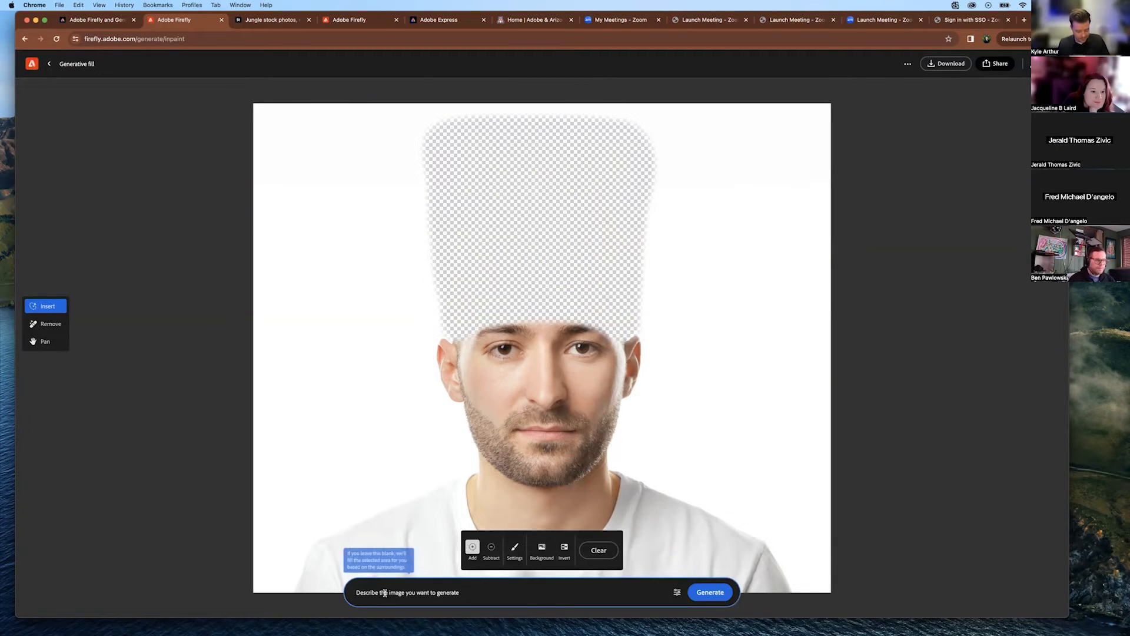
pyautogui.write('hair')
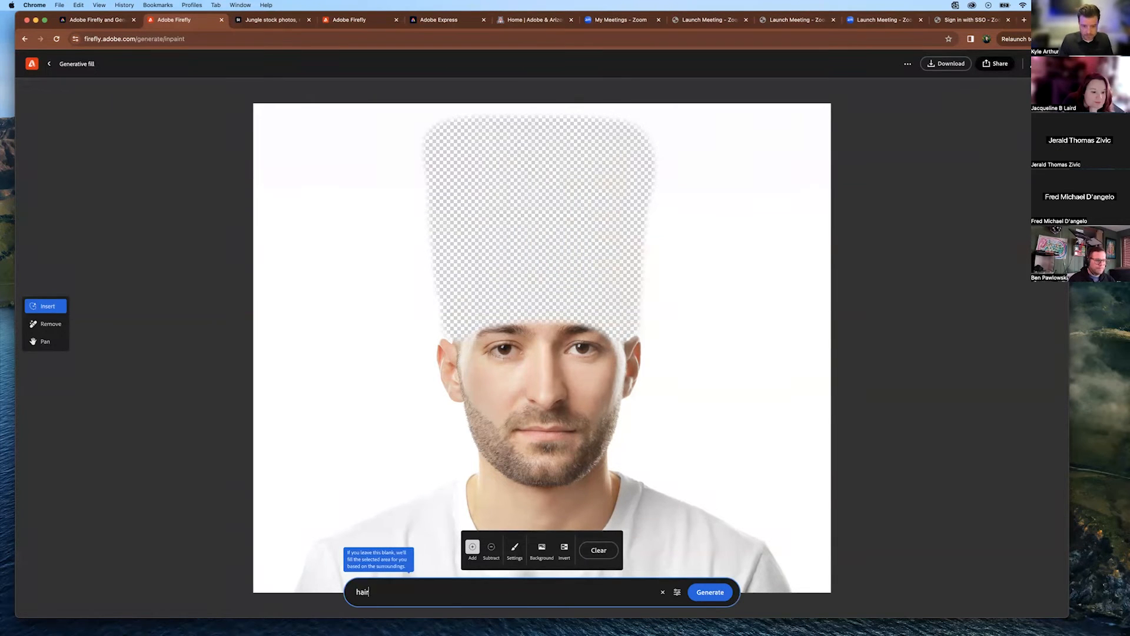
pyautogui.press('Return')
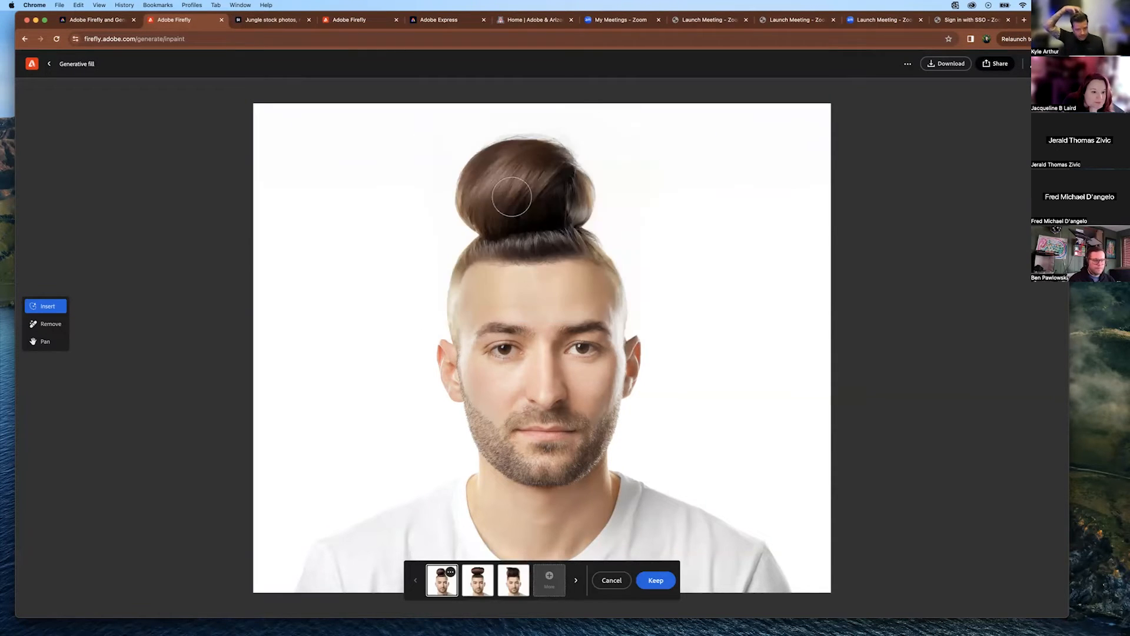
pyautogui.click(518, 584)
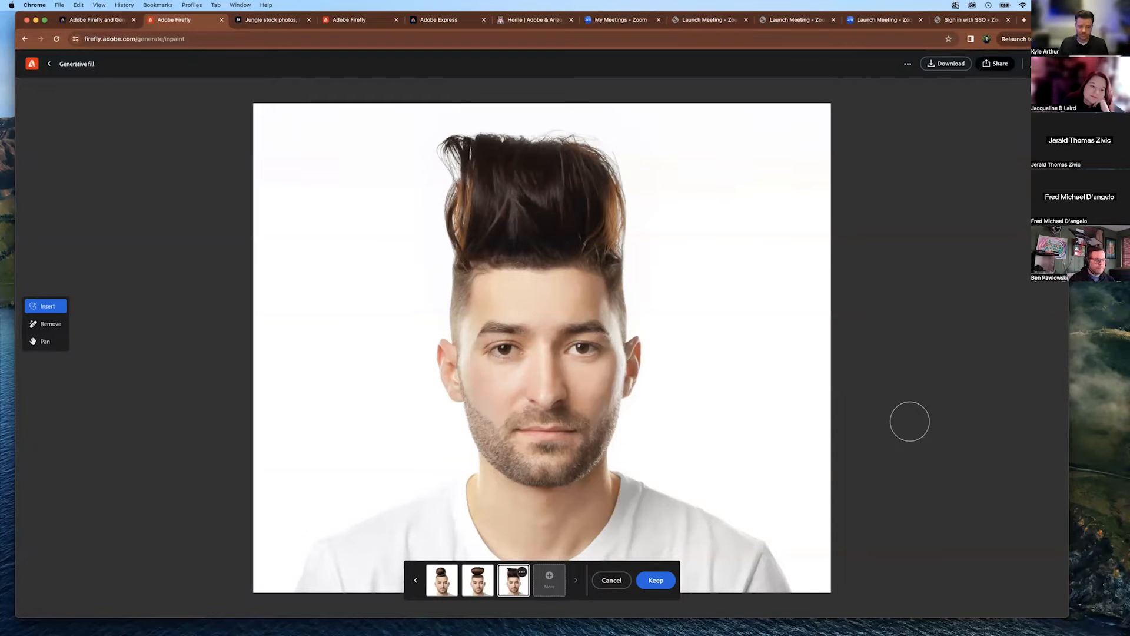
pyautogui.click(612, 580)
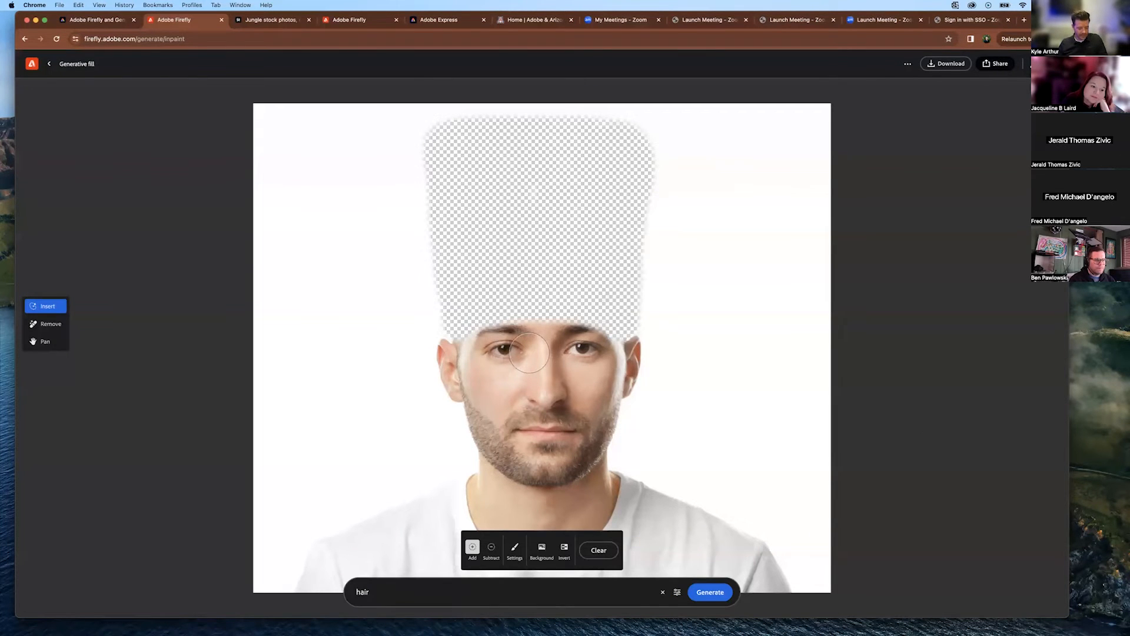
pyautogui.click(599, 553)
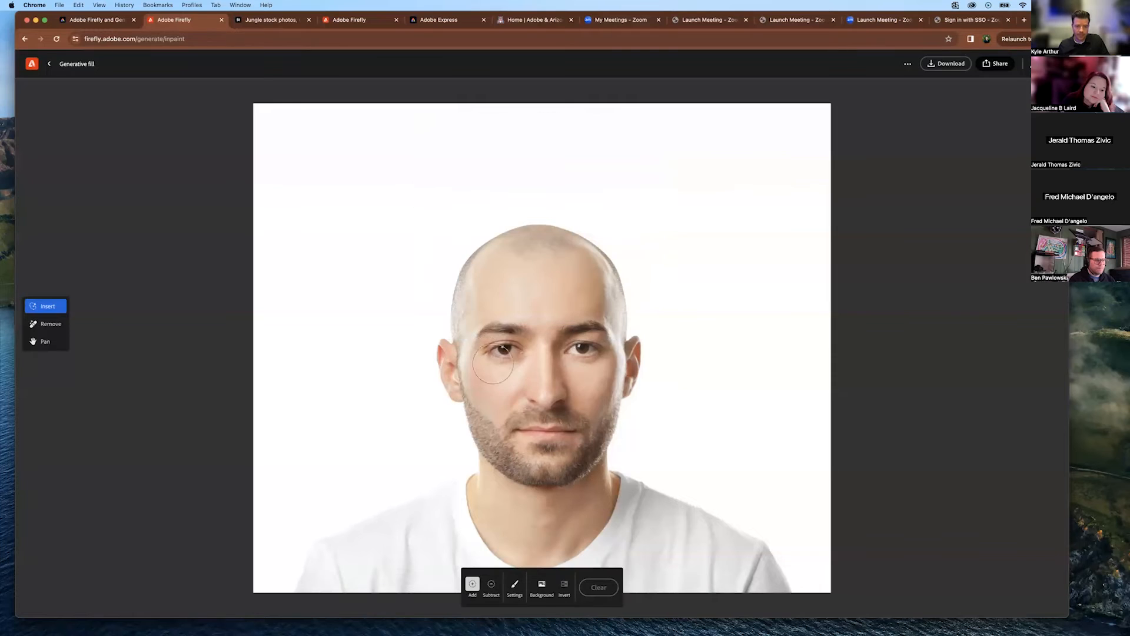
# Mask the top of the man's head, generate hair, and keep the third, short spiky variant.
pyautogui.moveTo(459, 332)
pyautogui.mouseDown()
pyautogui.moveTo(464, 225)
pyautogui.moveTo(502, 208)
pyautogui.moveTo(585, 212)
pyautogui.moveTo(616, 236)
pyautogui.moveTo(621, 268)
pyautogui.moveTo(619, 309)
pyautogui.moveTo(535, 300)
pyautogui.moveTo(476, 308)
pyautogui.moveTo(470, 267)
pyautogui.moveTo(519, 231)
pyautogui.moveTo(586, 228)
pyautogui.moveTo(601, 282)
pyautogui.moveTo(501, 290)
pyautogui.moveTo(492, 268)
pyautogui.moveTo(594, 254)
pyautogui.mouseUp()
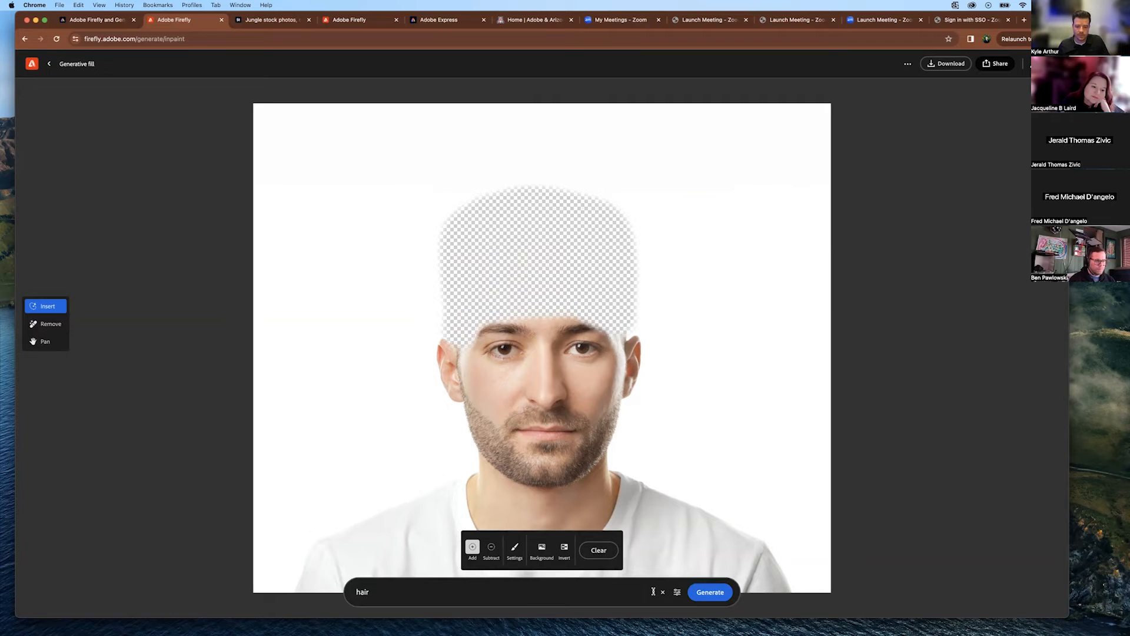
pyautogui.click(709, 591)
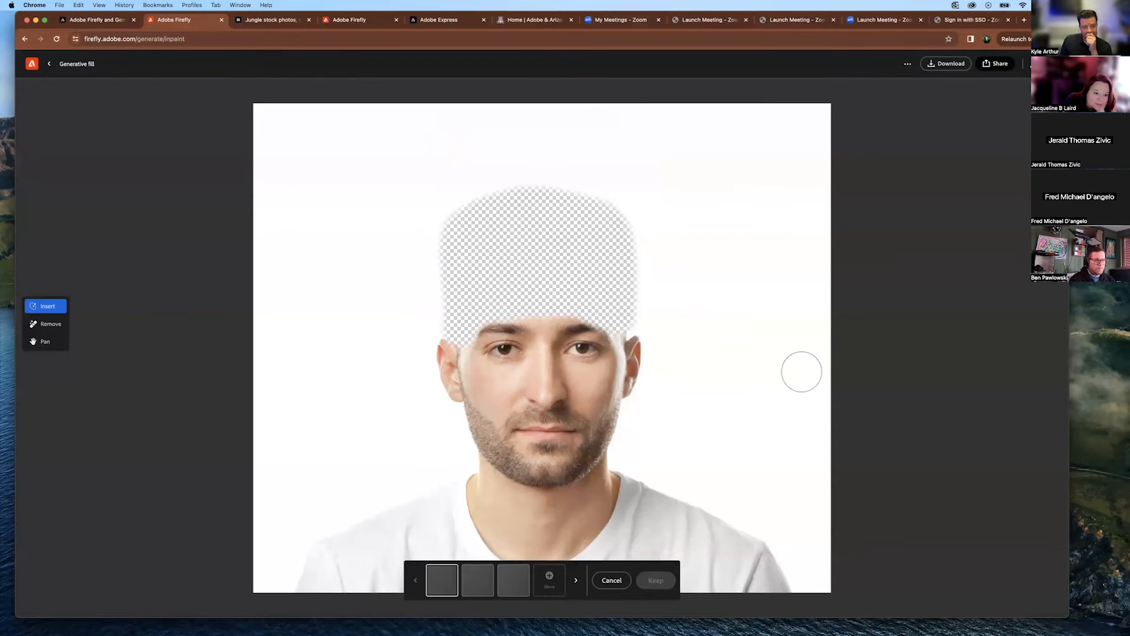
pyautogui.click(478, 580)
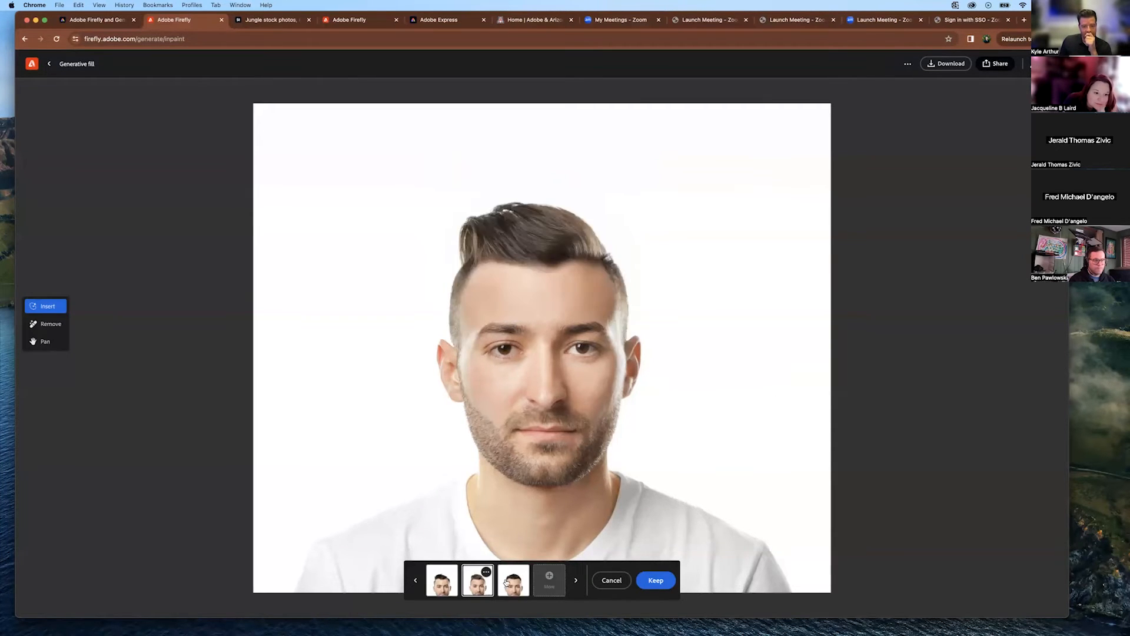
pyautogui.click(513, 580)
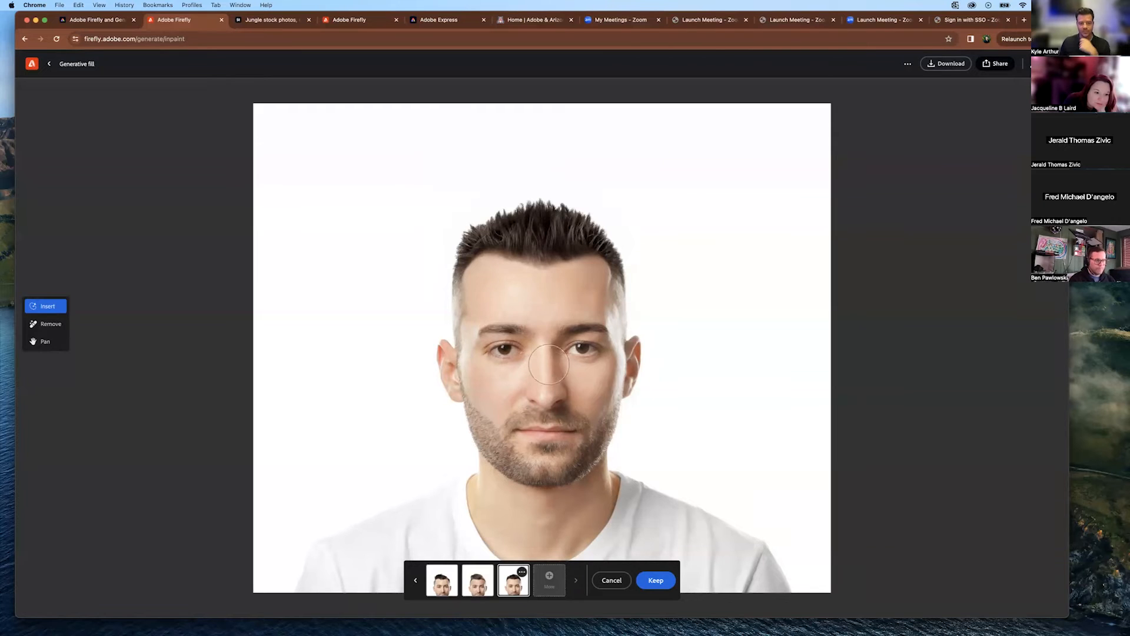
pyautogui.click(670, 573)
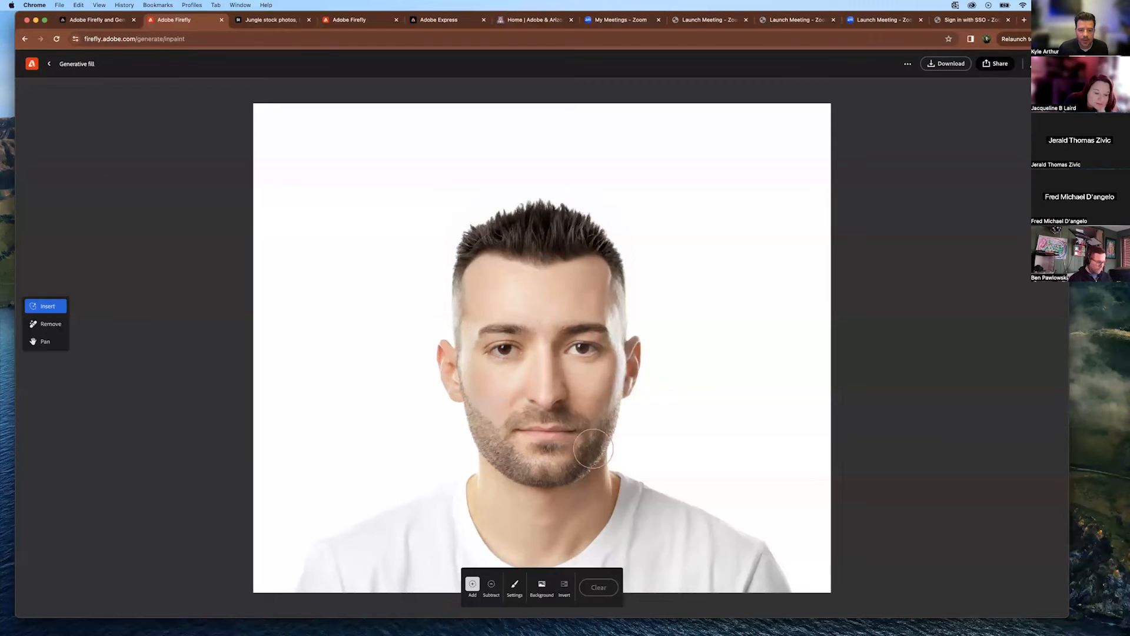
# Mask the man's eyes and generate 'blue eyes' in them.
pyautogui.moveTo(492, 354); pyautogui.dragTo(594, 350)
pyautogui.click(431, 596)
pyautogui.write('blue eyes')
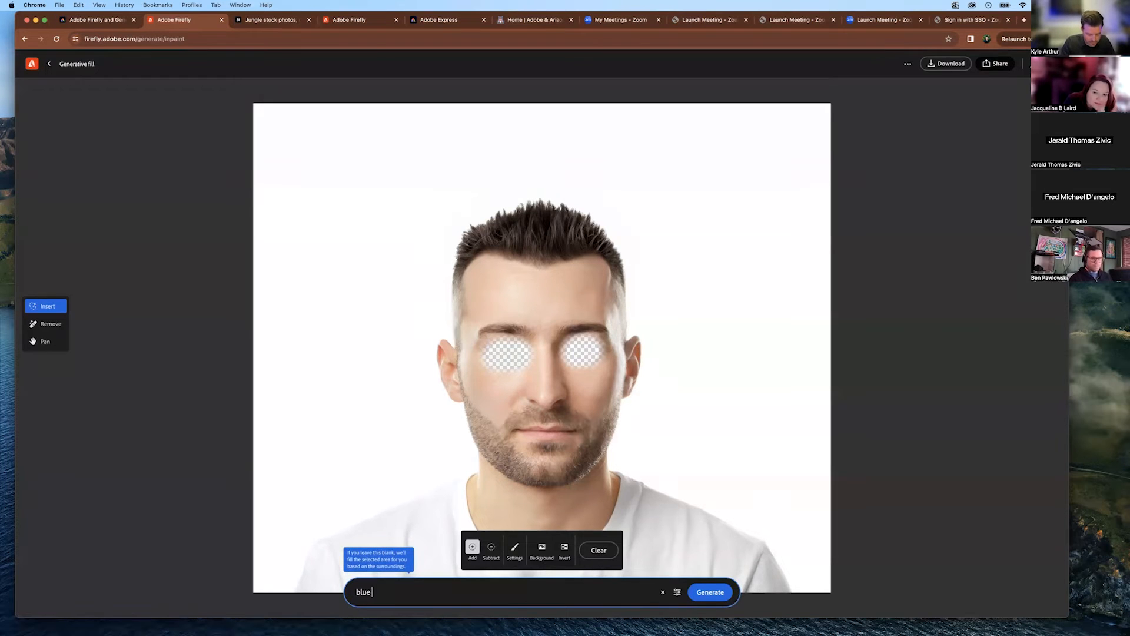
pyautogui.press('Return')
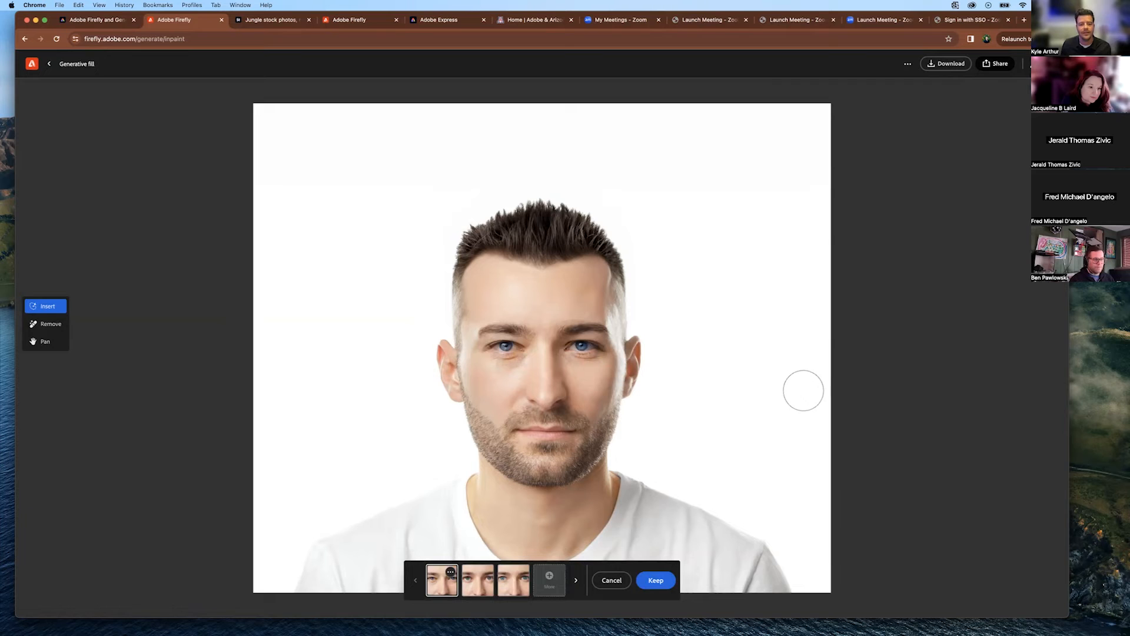
# Compare the blue-eye variants, settle on the first, then return to the Firefly home page.
pyautogui.click(478, 583)
pyautogui.click(518, 584)
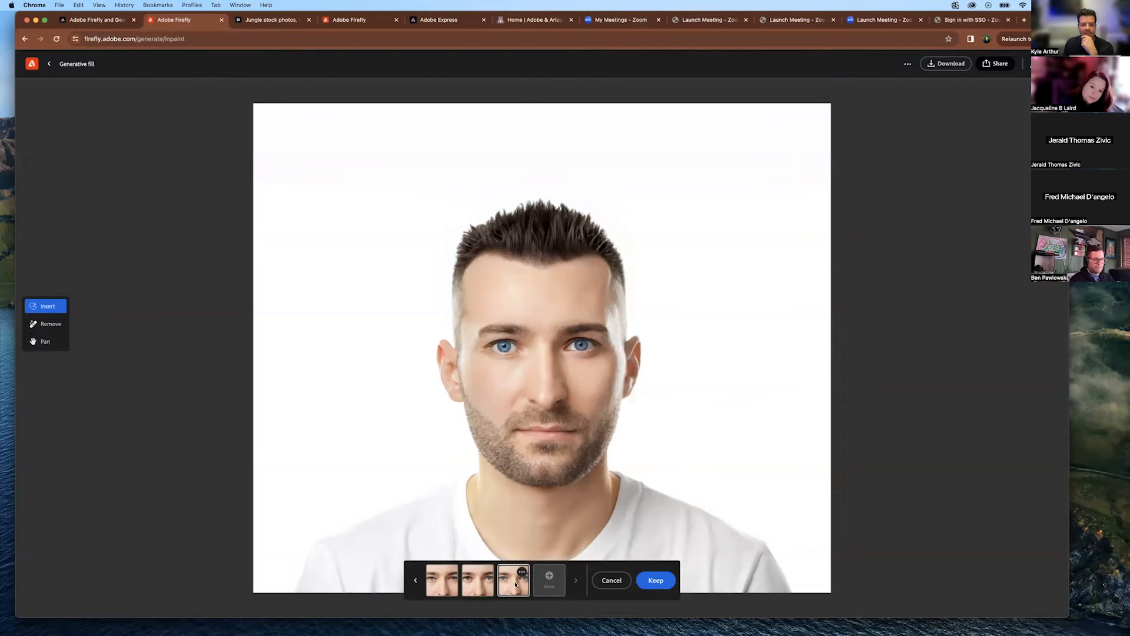
pyautogui.click(440, 589)
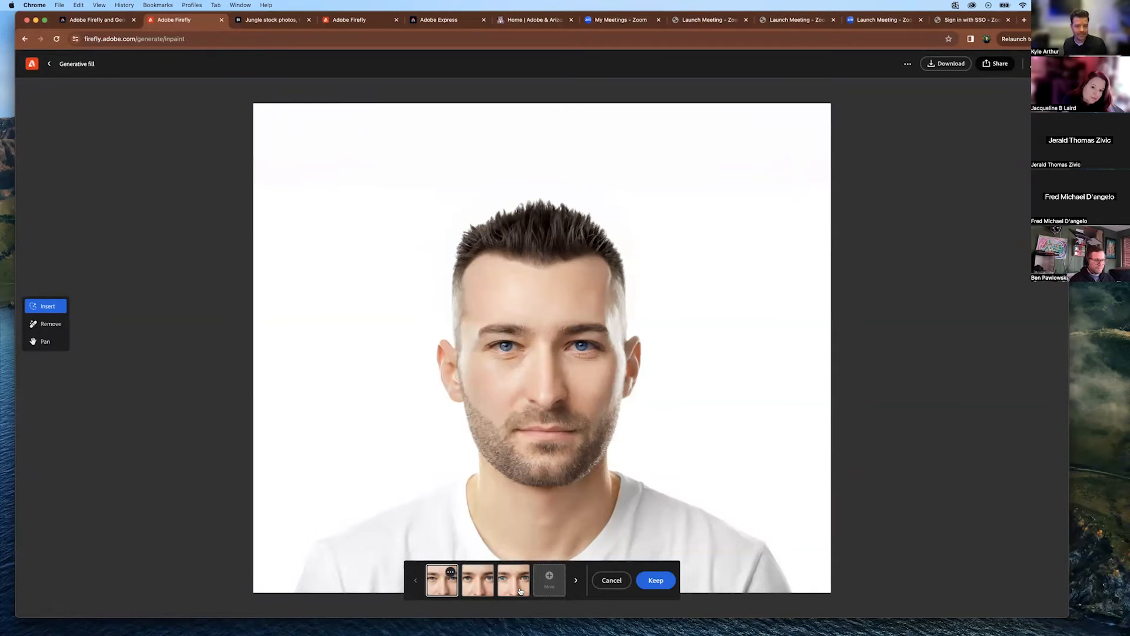
pyautogui.click(33, 67)
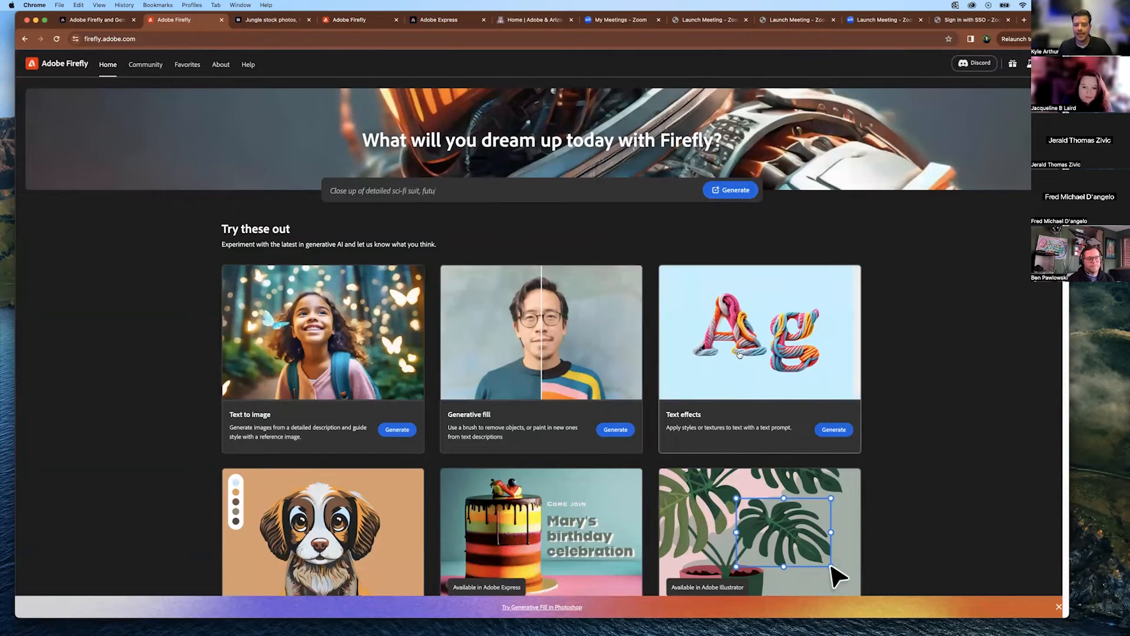
# Open Text effects and load the wool-yarn 'S' sample into the generator.
pyautogui.click(799, 389)
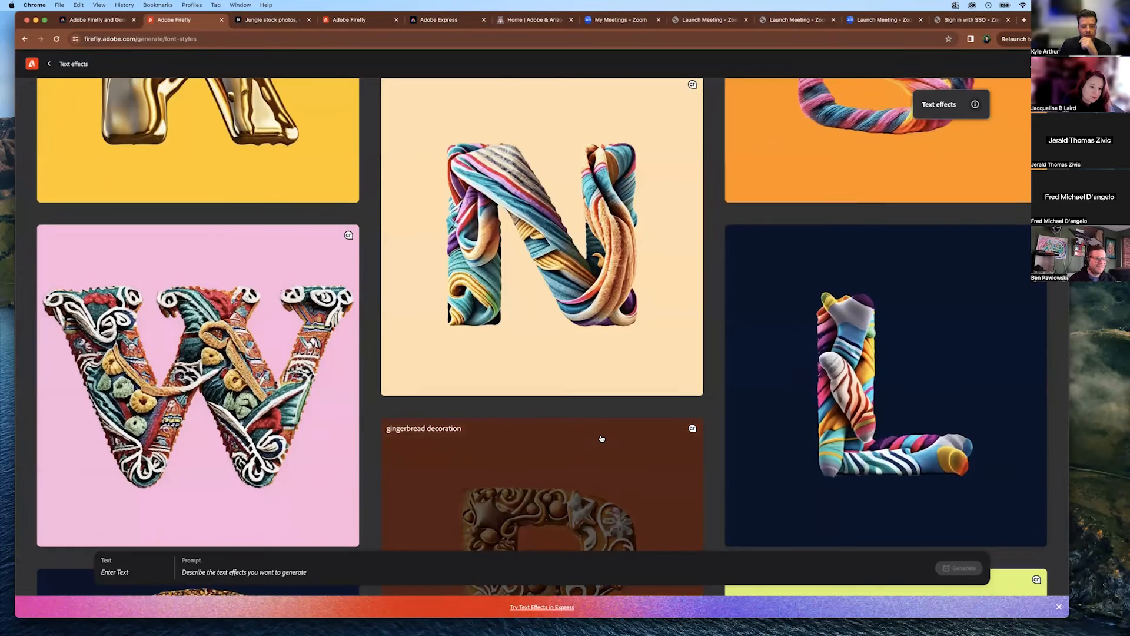
pyautogui.scroll(-5, 601, 485)
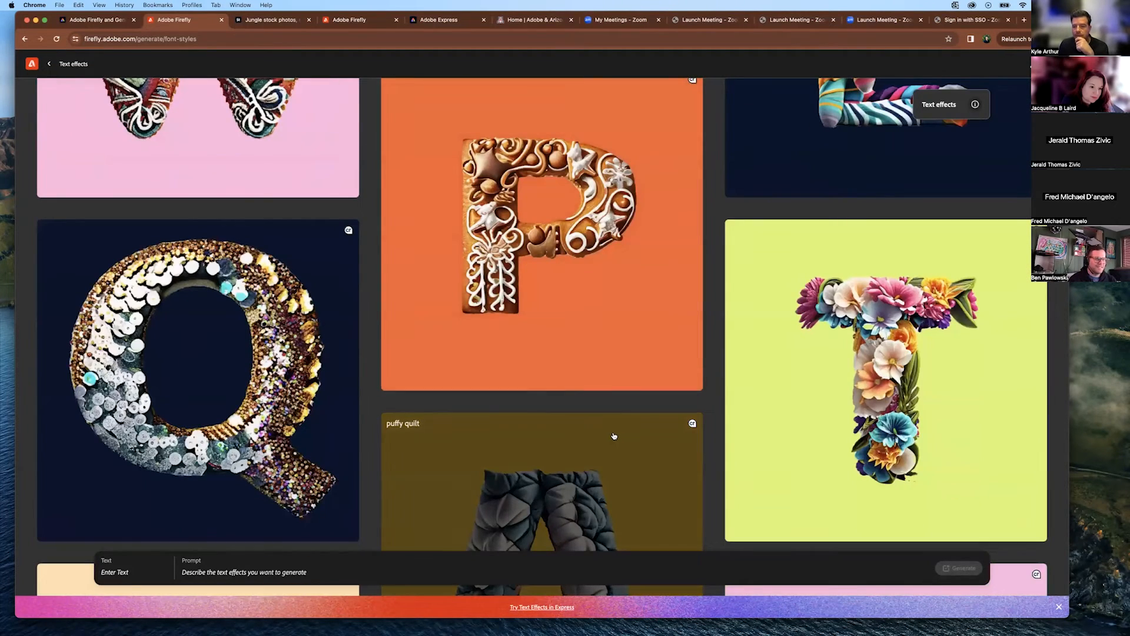
pyautogui.scroll(-4, 614, 436)
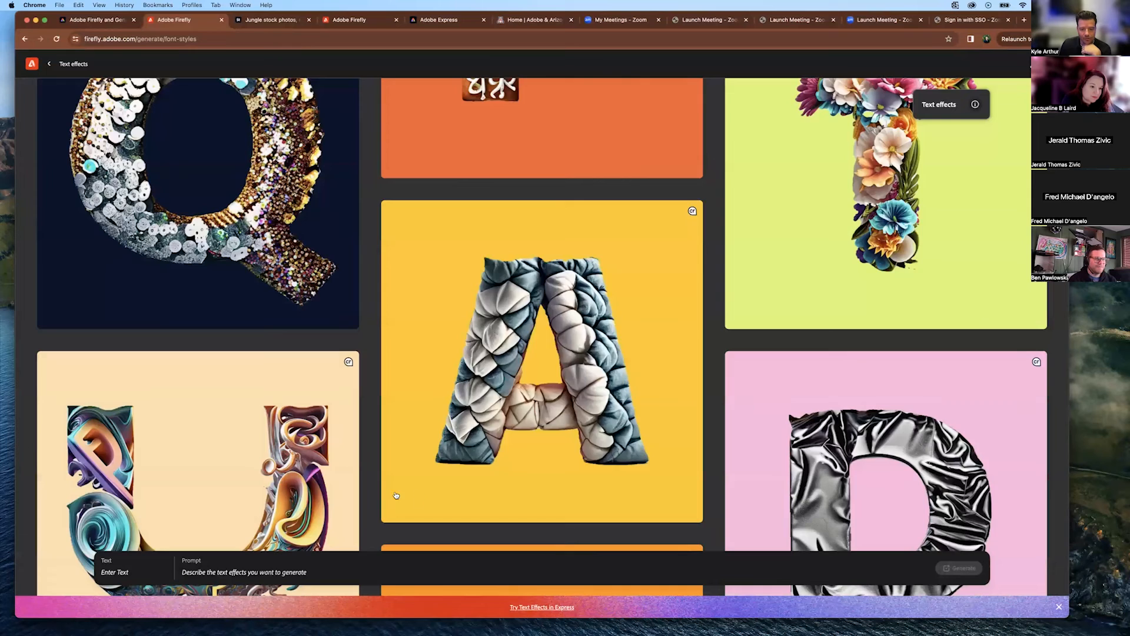
pyautogui.scroll(-5, 456, 495)
pyautogui.scroll(-1, 681, 429)
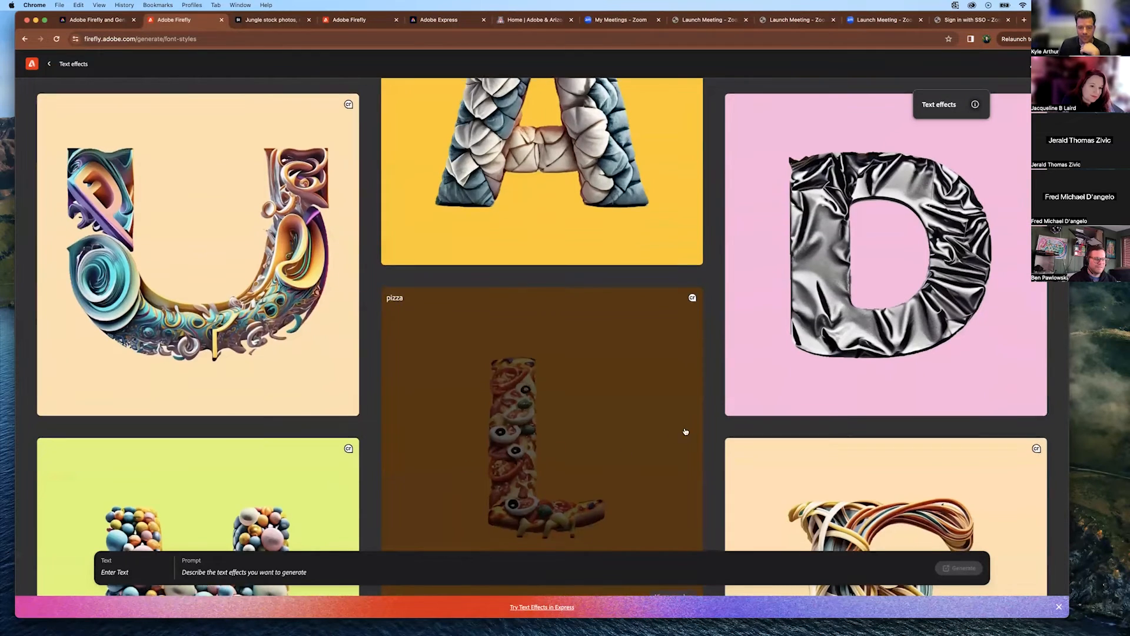
pyautogui.scroll(-3, 717, 419)
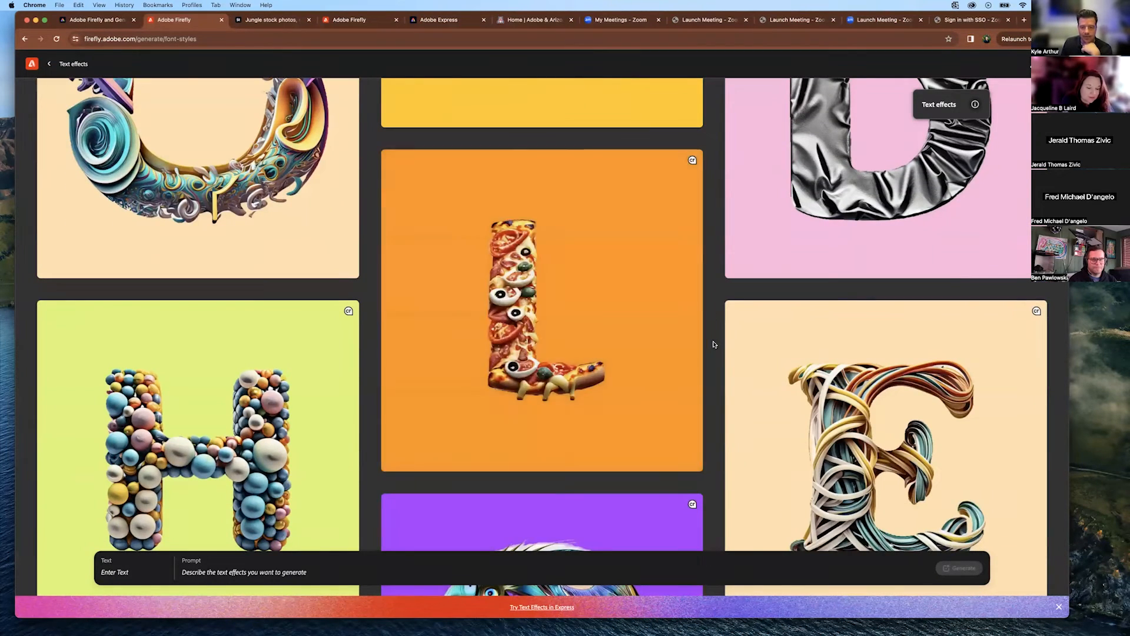
pyautogui.scroll(-3, 712, 348)
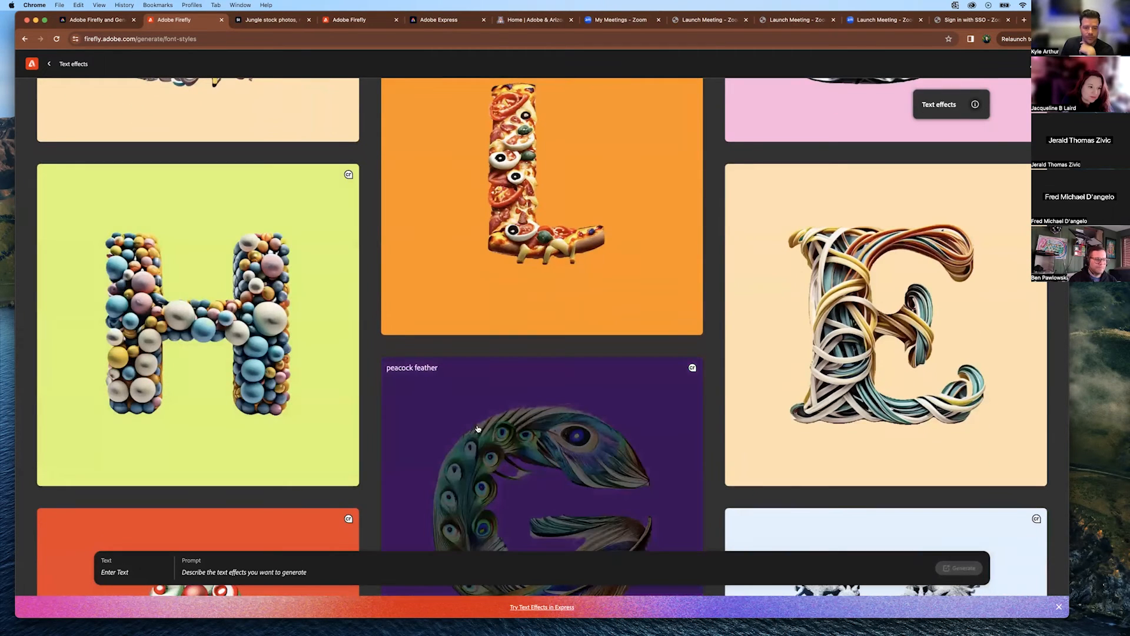
pyautogui.scroll(-5, 825, 377)
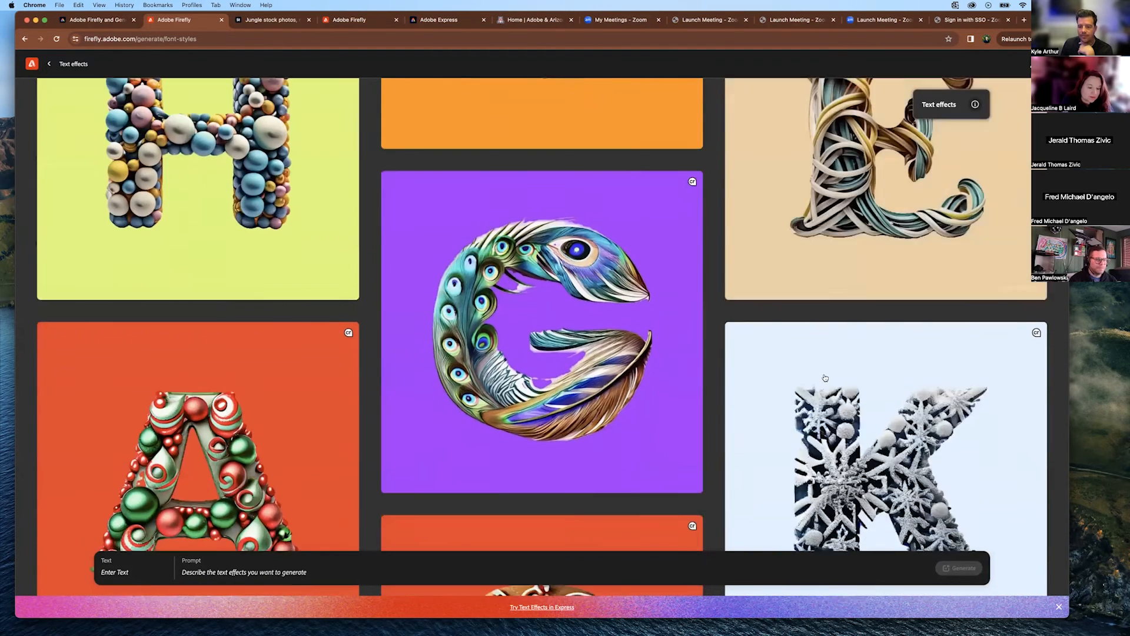
pyautogui.scroll(-2, 825, 378)
pyautogui.scroll(-2, 823, 379)
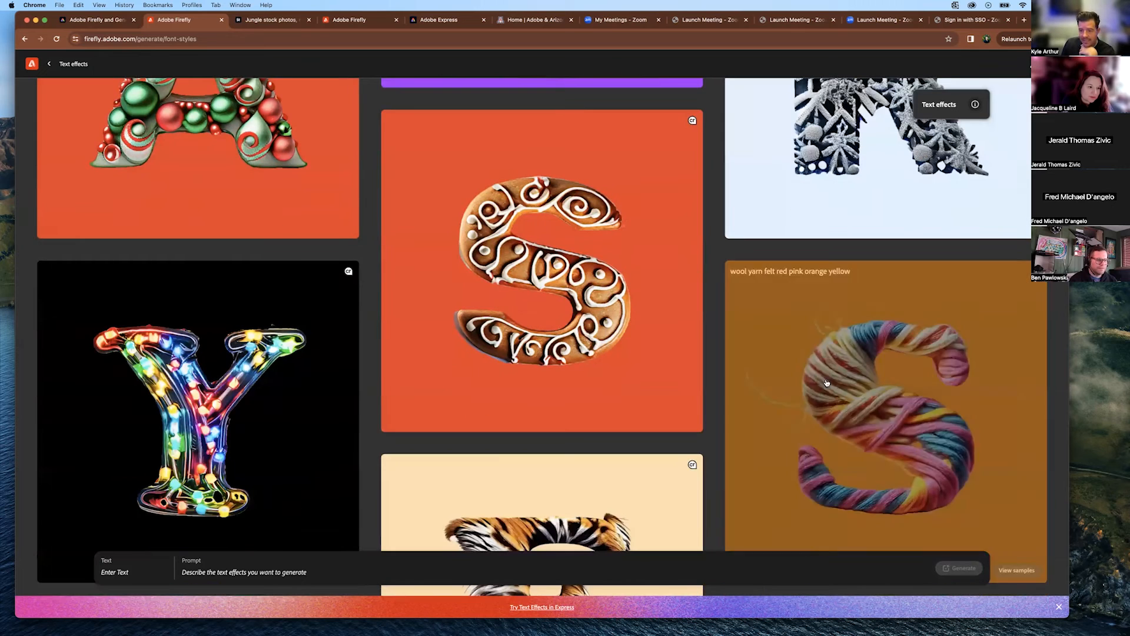
pyautogui.click(837, 324)
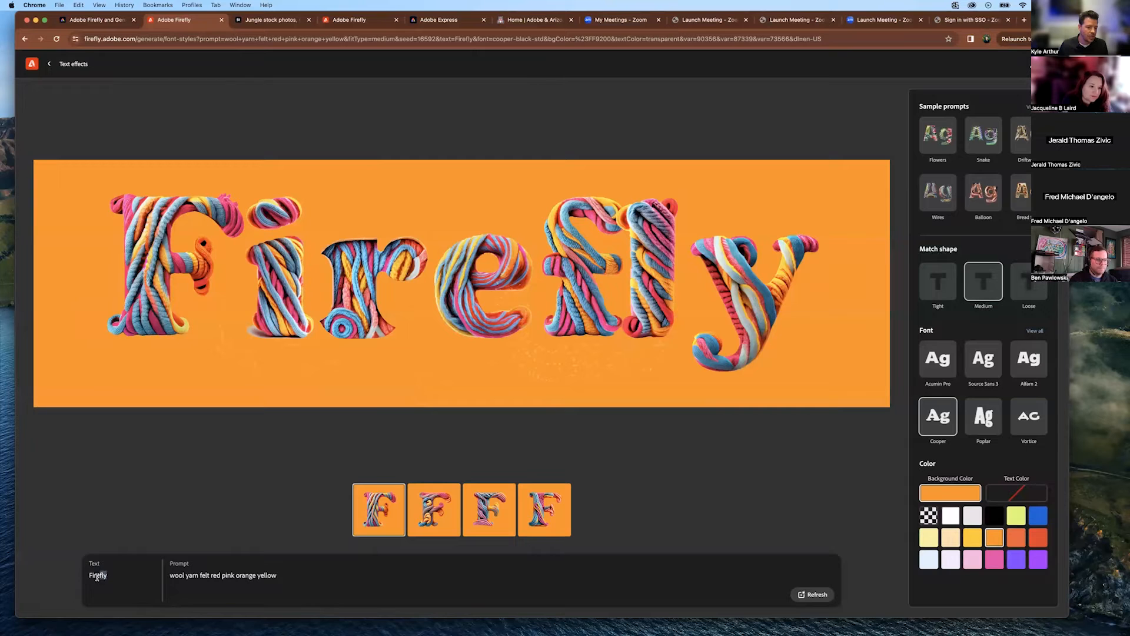
# Regenerate the yarn text effect for the new surname in Vortice font on a yellow-green background.
pyautogui.write('Zivic')
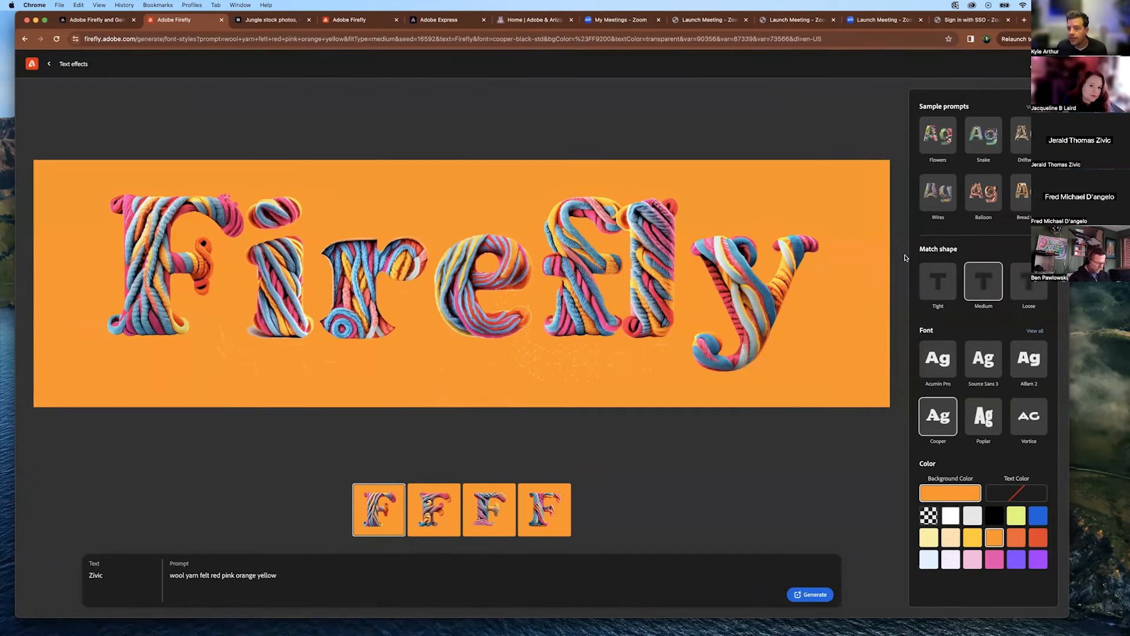
pyautogui.click(996, 560)
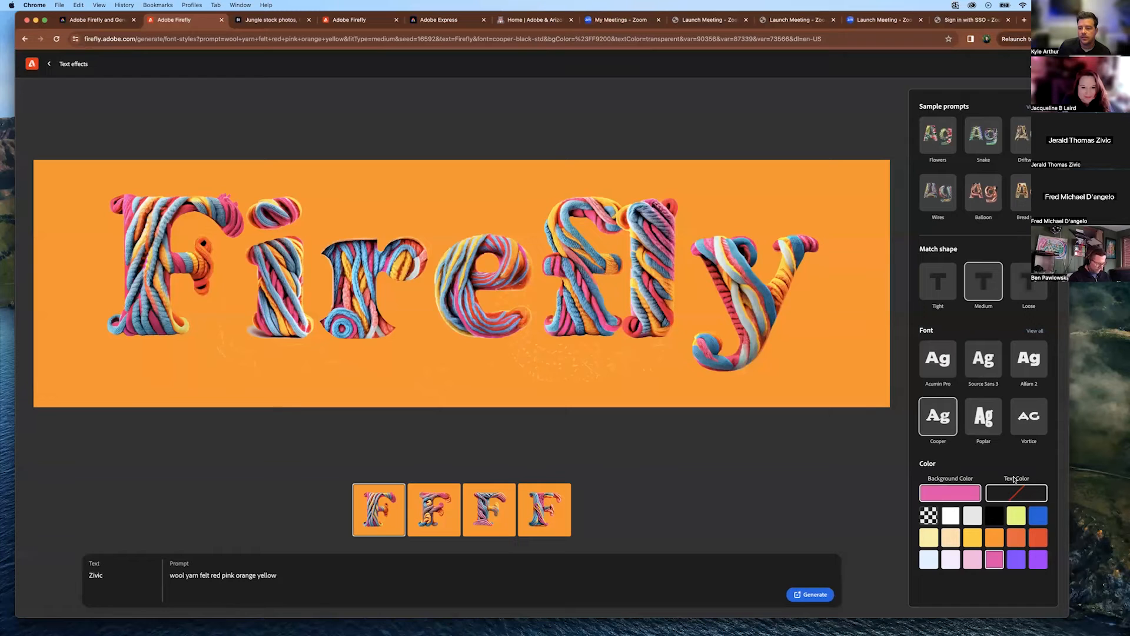
pyautogui.click(1037, 521)
pyautogui.click(1017, 522)
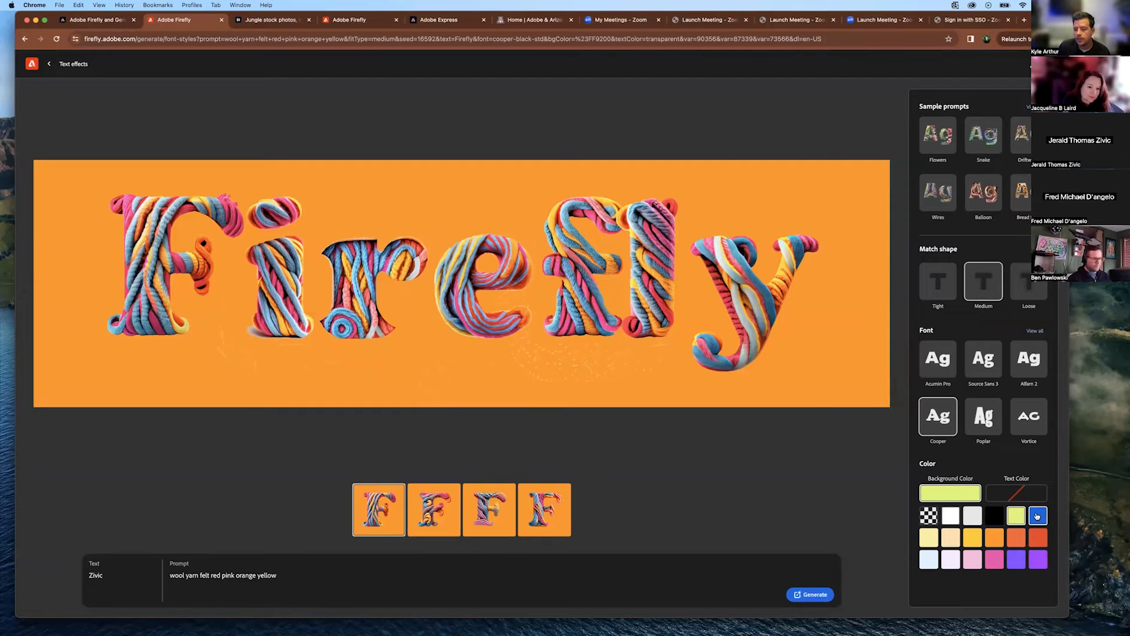
pyautogui.click(1029, 416)
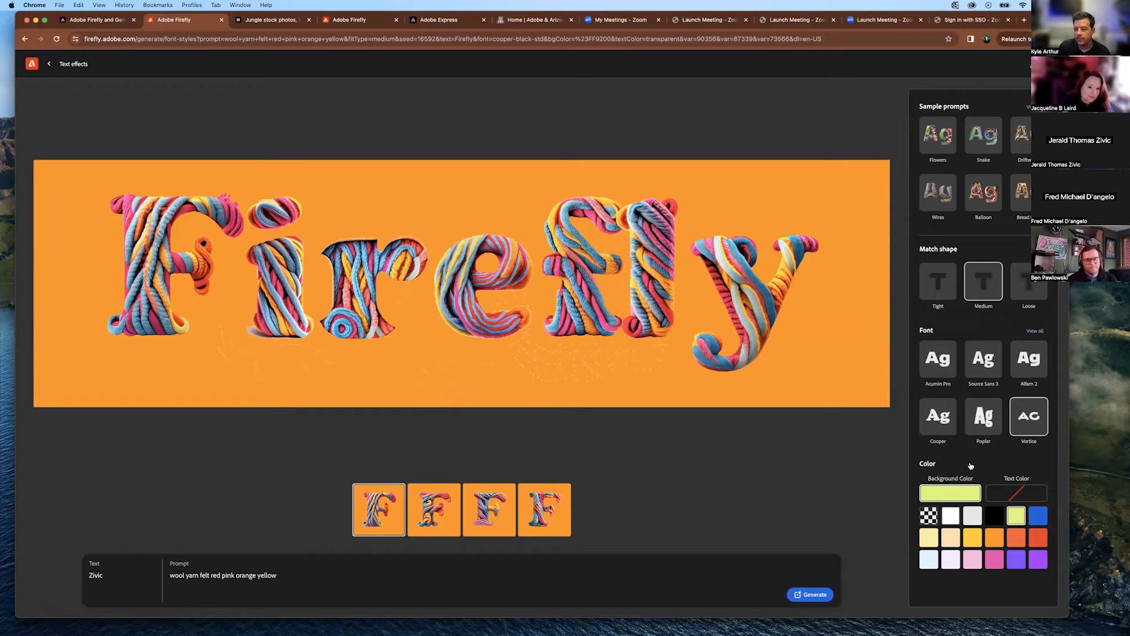
pyautogui.click(823, 598)
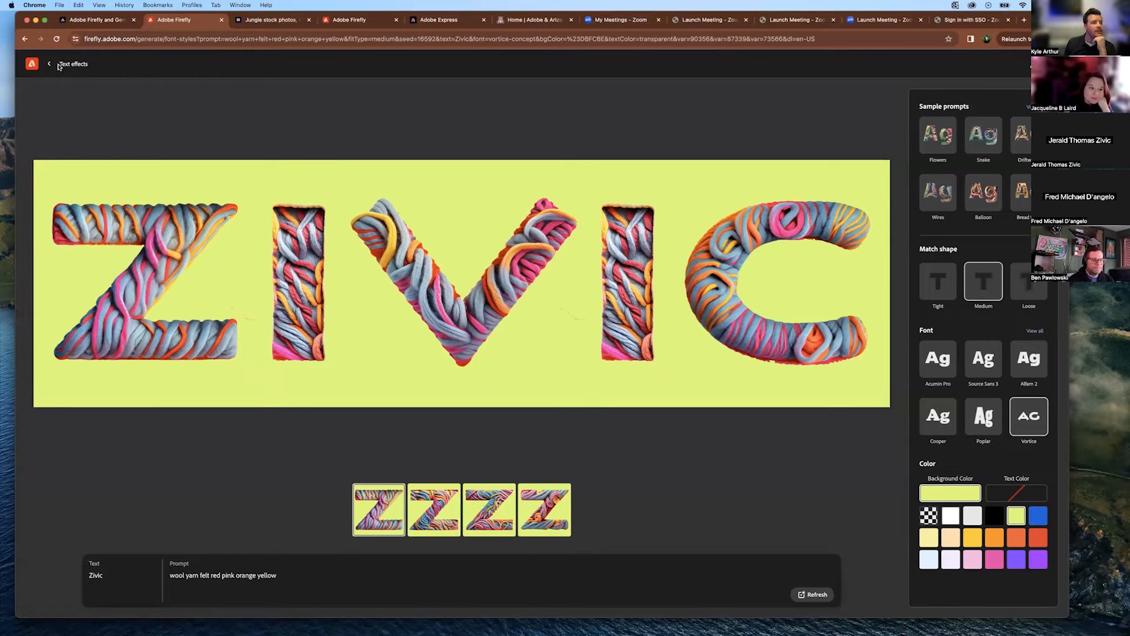
# Go back to the Firefly home page and open Text to template in Adobe Express.
pyautogui.click(28, 65)
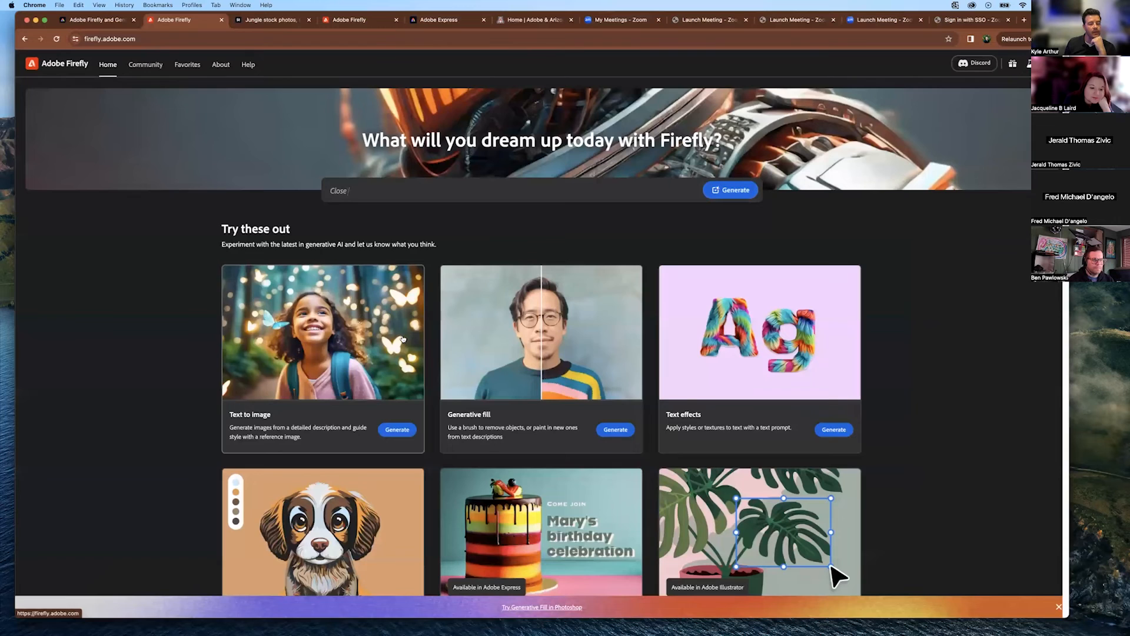
pyautogui.scroll(-2, 866, 349)
pyautogui.scroll(-2, 866, 348)
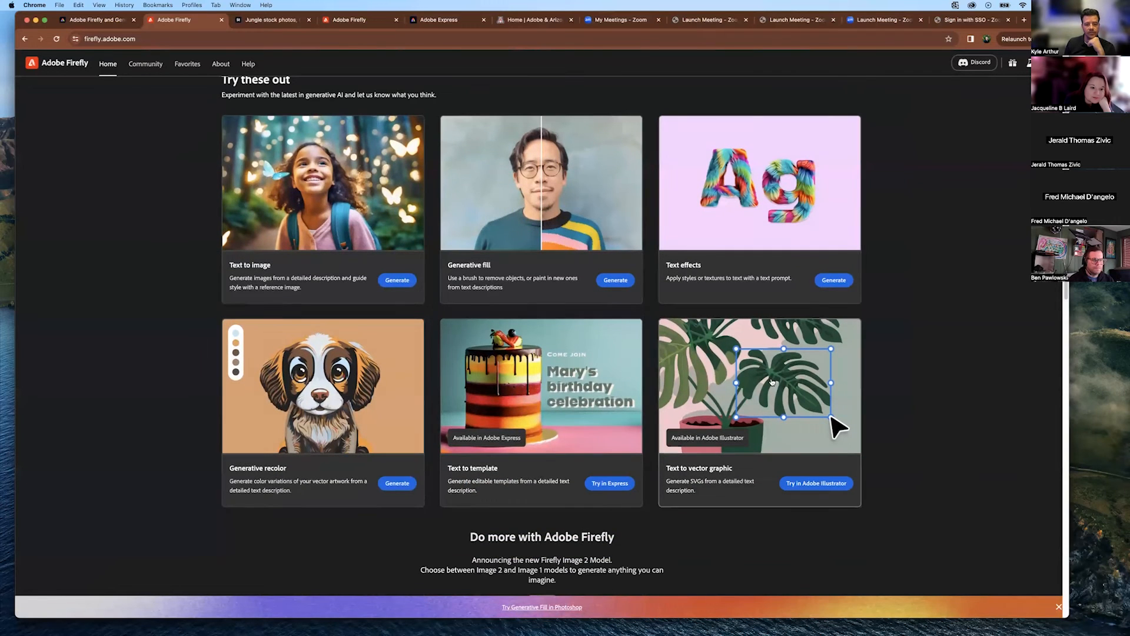
pyautogui.click(501, 408)
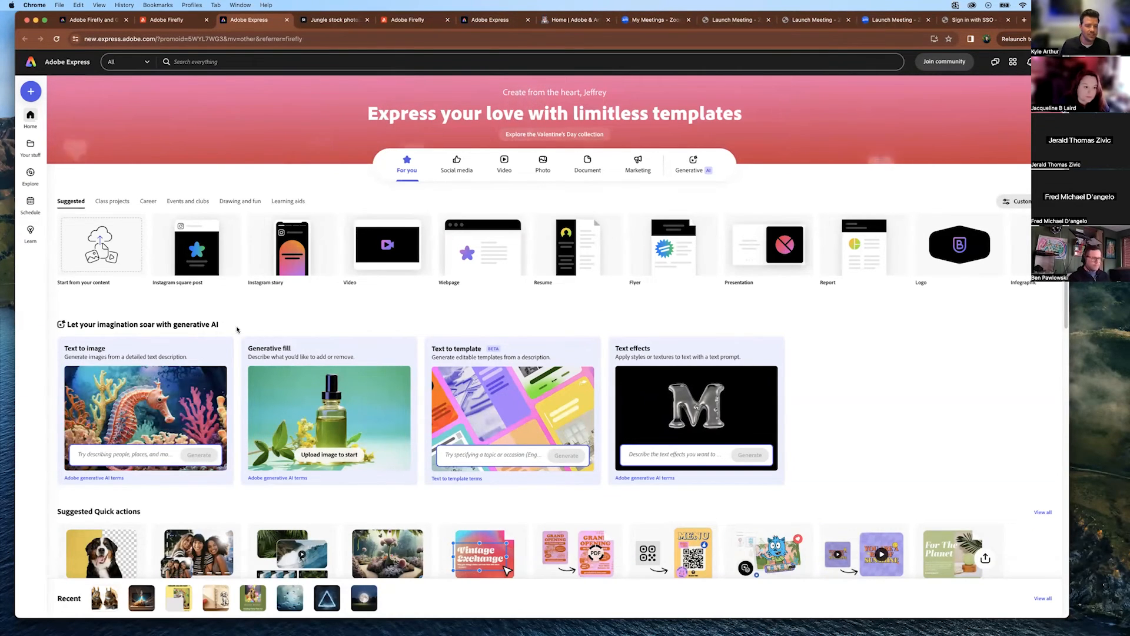
pyautogui.click(329, 389)
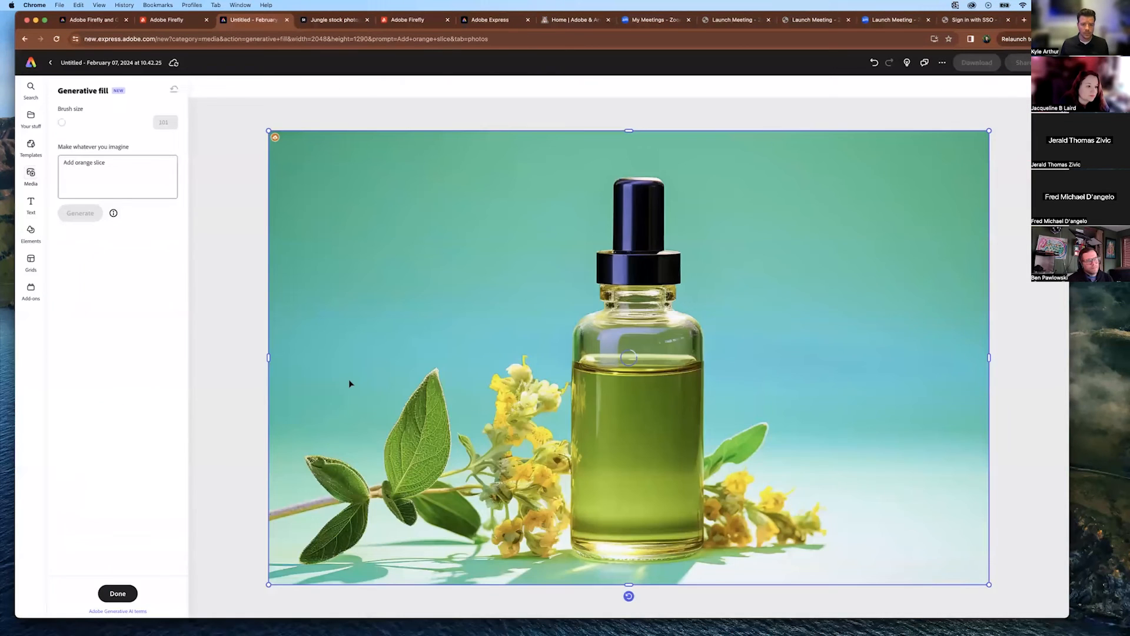
pyautogui.click(50, 63)
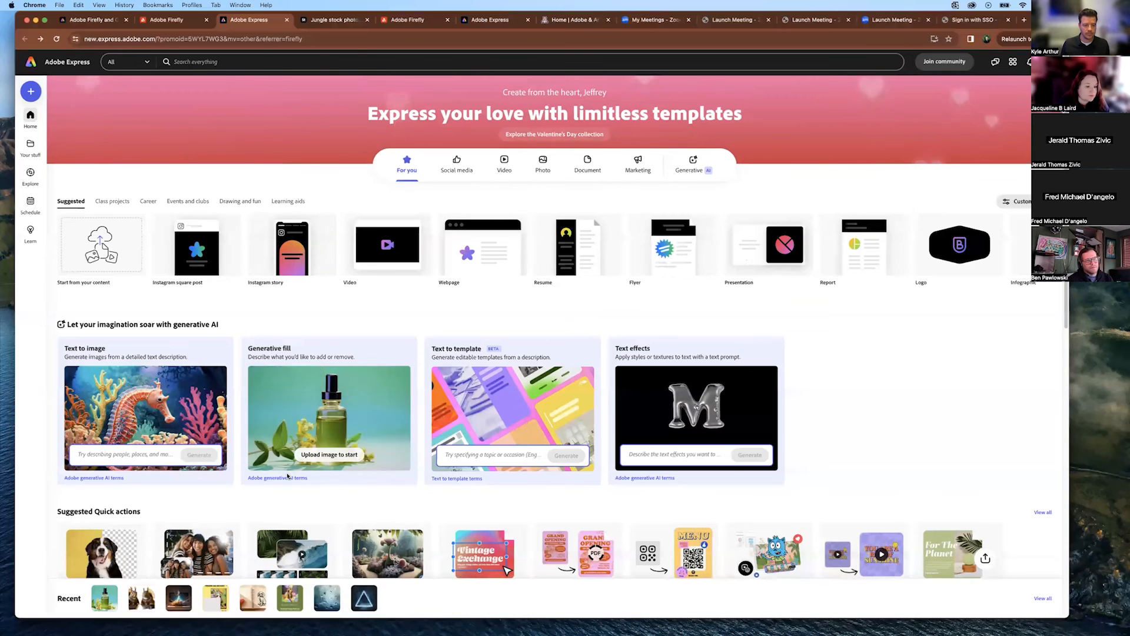
pyautogui.scroll(-1, 312, 435)
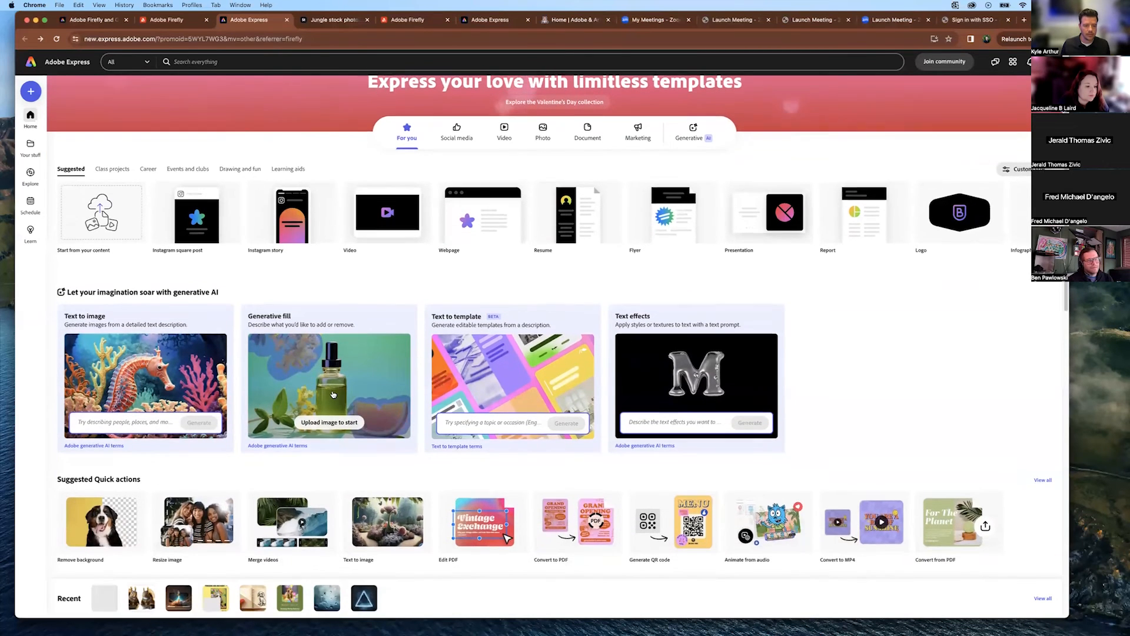
pyautogui.scroll(-2, 318, 372)
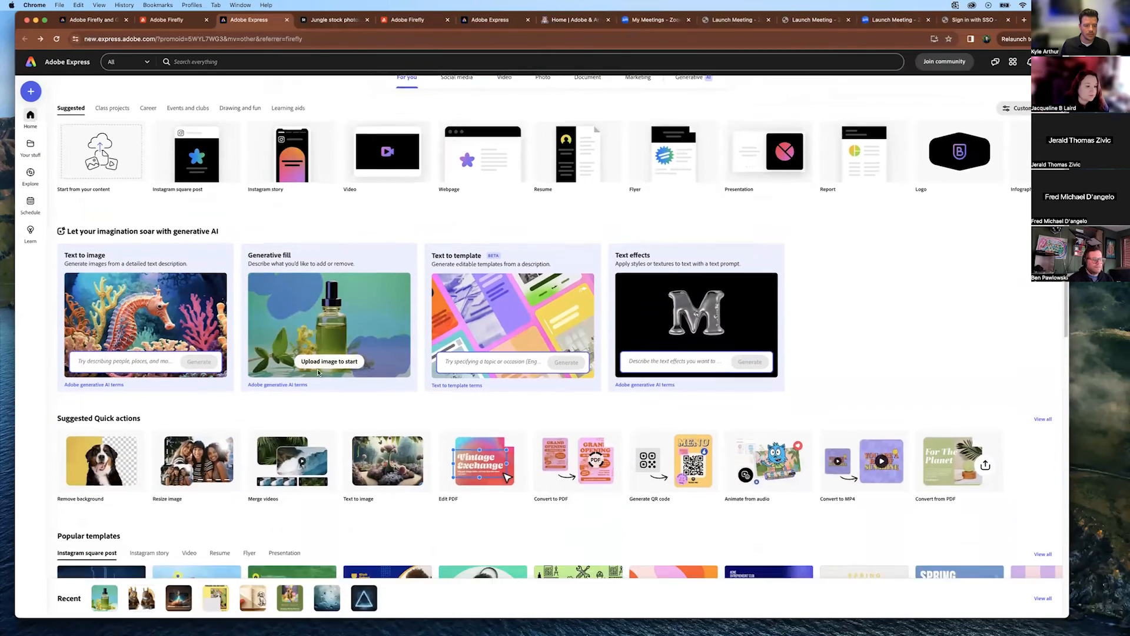
pyautogui.scroll(-4, 318, 372)
pyautogui.scroll(5, 317, 371)
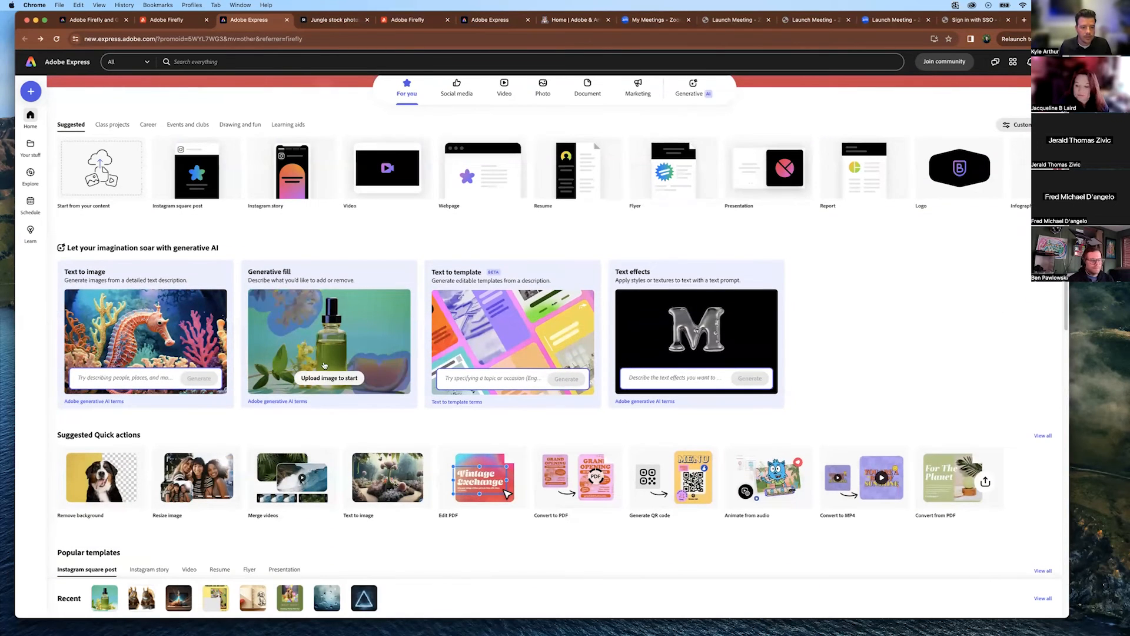
# Open the Generative fill card with the sample oil-bottle photo.
pyautogui.click(324, 365)
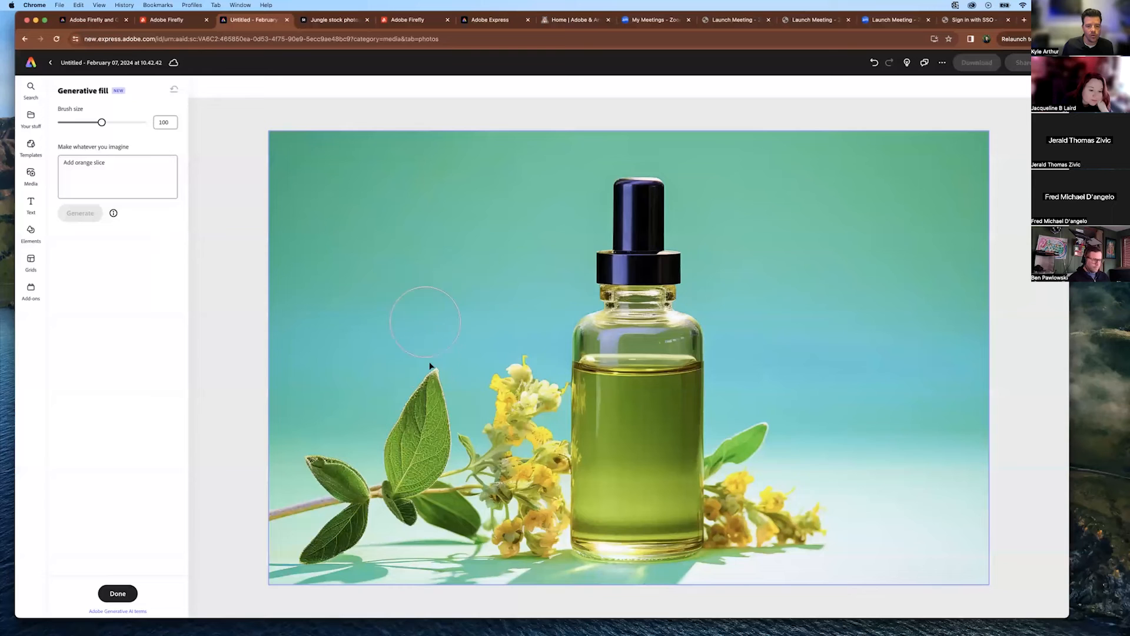
# Fill the lower-right background with a generated orange slice, keep the third variation, and return home.
pyautogui.moveTo(895, 468)
pyautogui.mouseDown()
pyautogui.moveTo(920, 426)
pyautogui.moveTo(841, 471)
pyautogui.moveTo(820, 542)
pyautogui.moveTo(988, 557)
pyautogui.moveTo(985, 502)
pyautogui.moveTo(960, 432)
pyautogui.moveTo(865, 524)
pyautogui.moveTo(942, 479)
pyautogui.mouseUp()
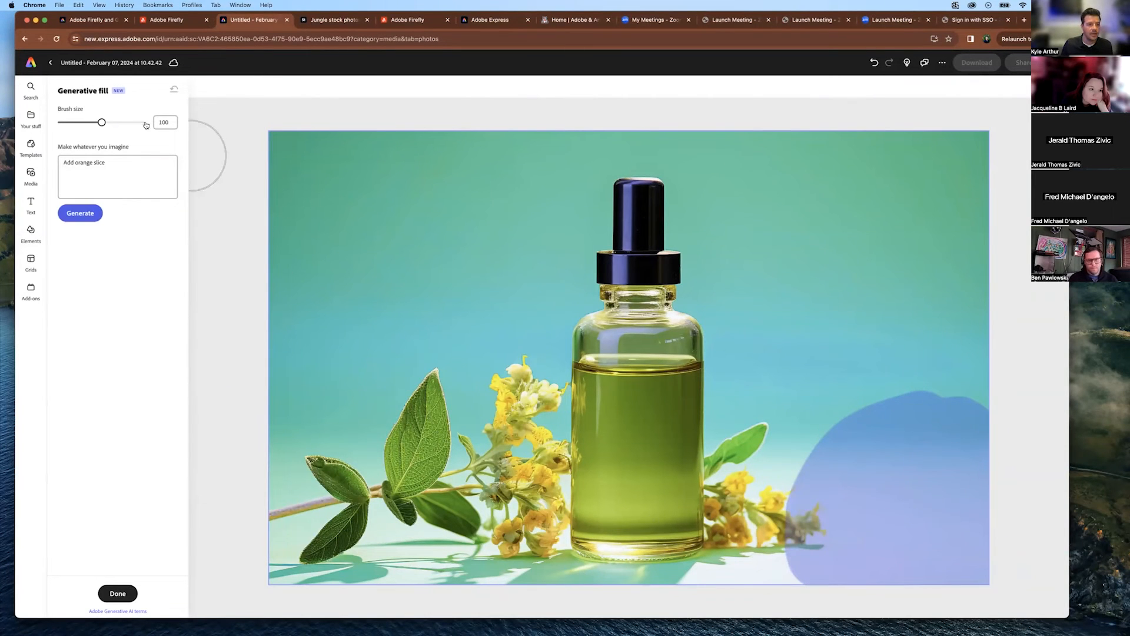
pyautogui.click(83, 213)
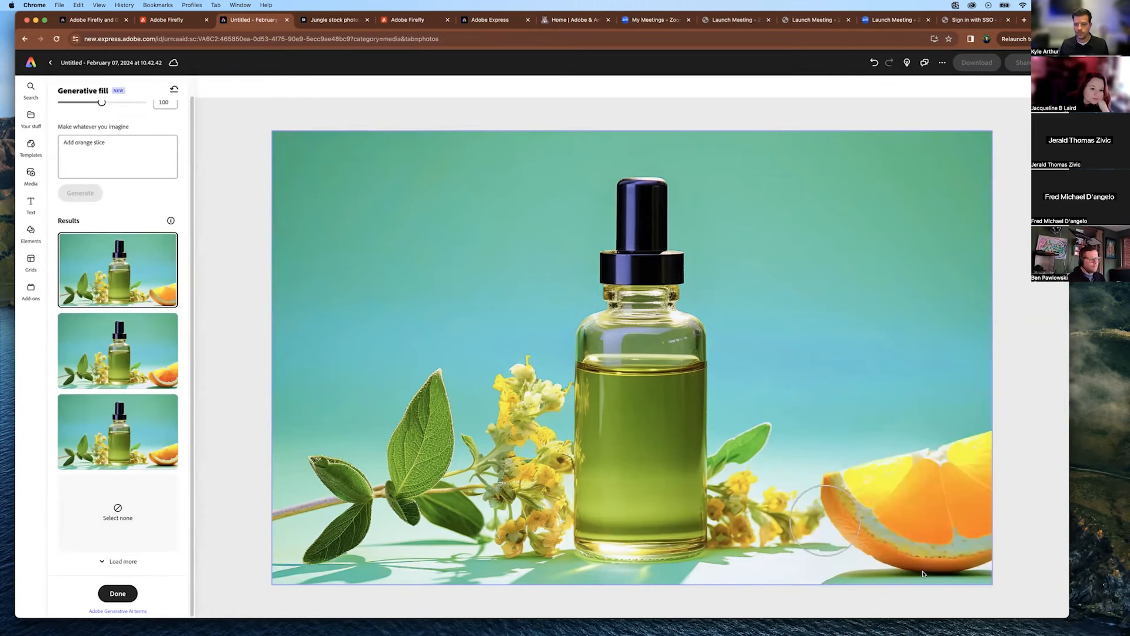
pyautogui.click(111, 372)
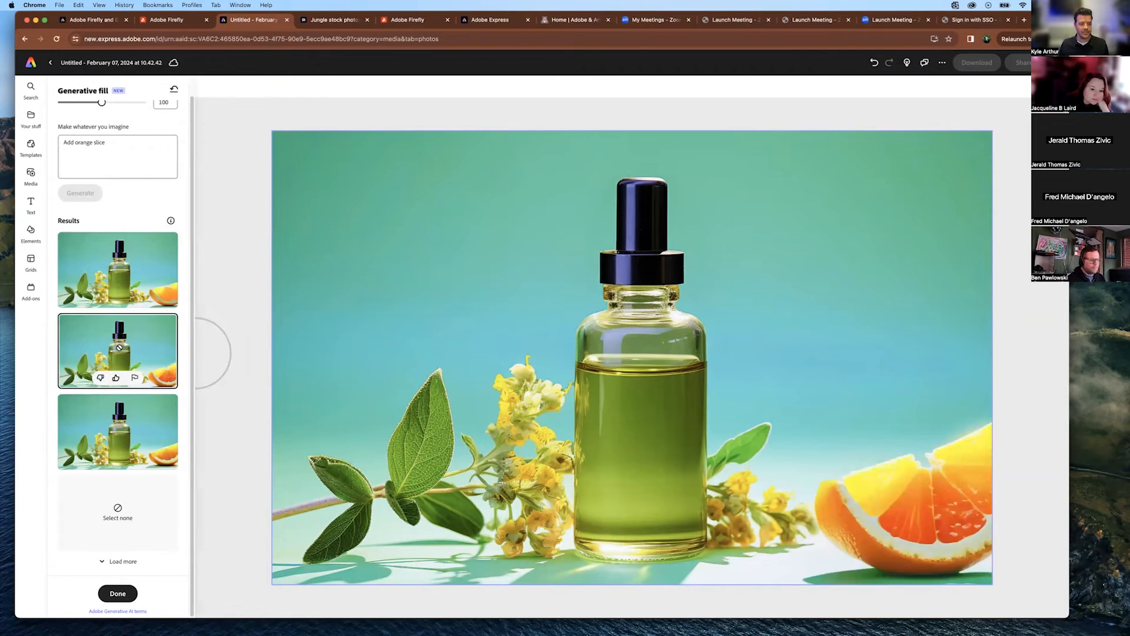
pyautogui.click(160, 426)
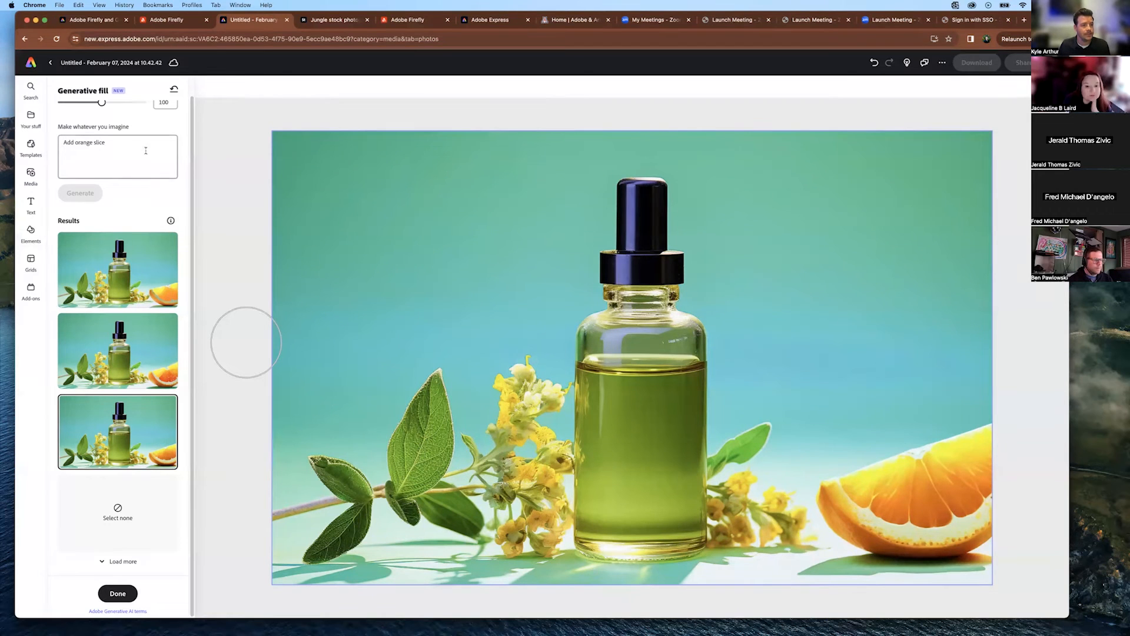
pyautogui.click(51, 65)
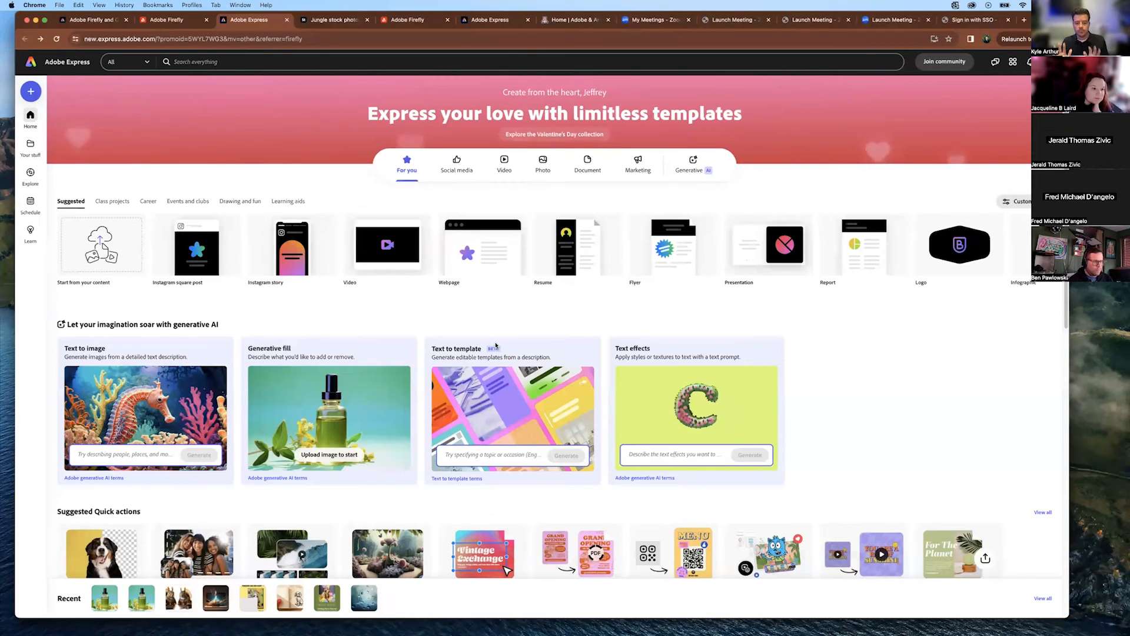
# Generate templates from the Text to template prompt 'birthday invite for my dog'.
pyautogui.click(491, 454)
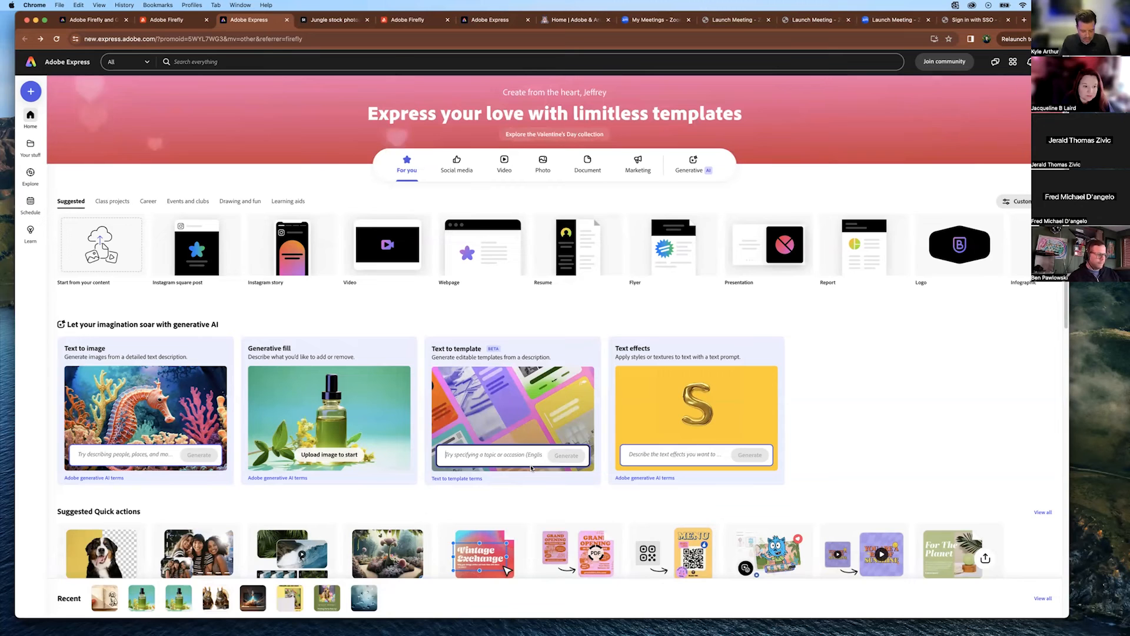
pyautogui.write('birth')
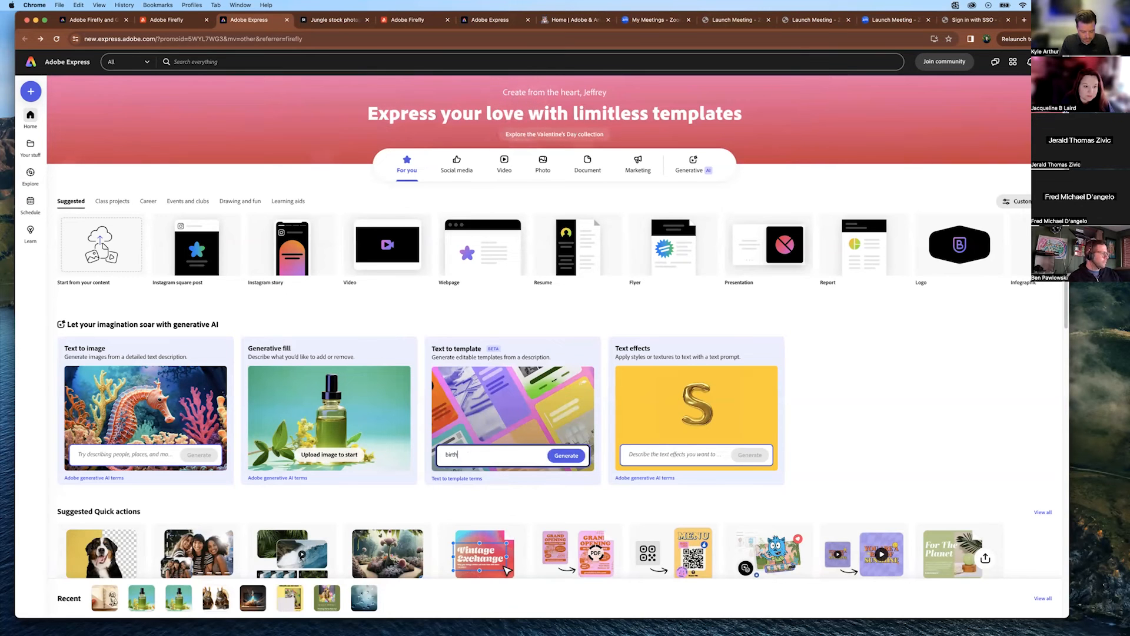
pyautogui.write('day invite for my dog')
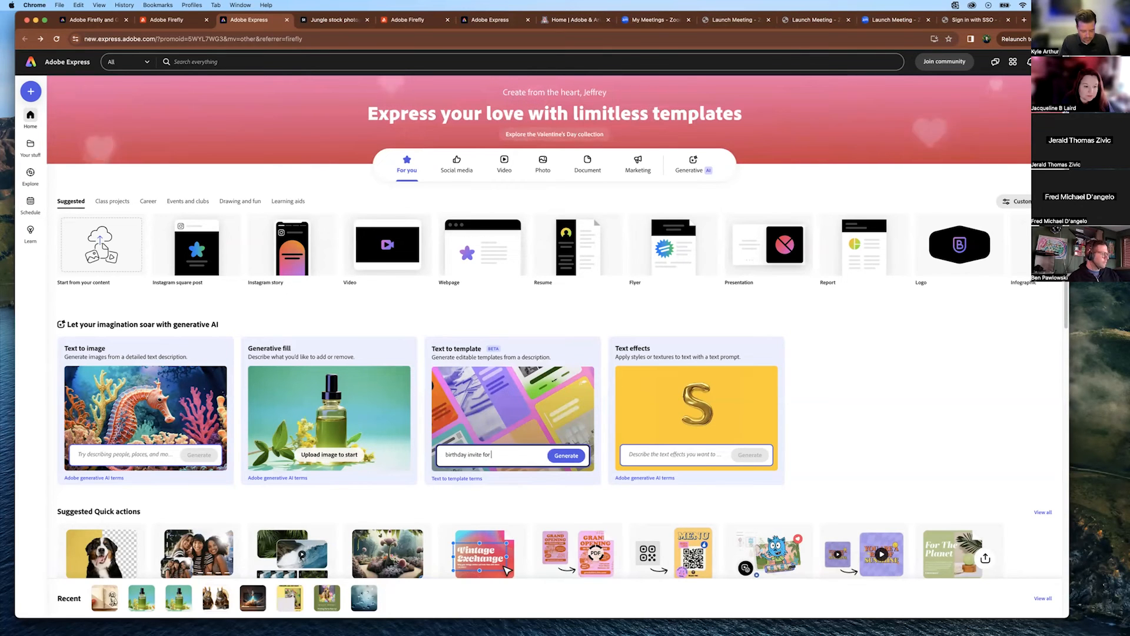
pyautogui.press('Return')
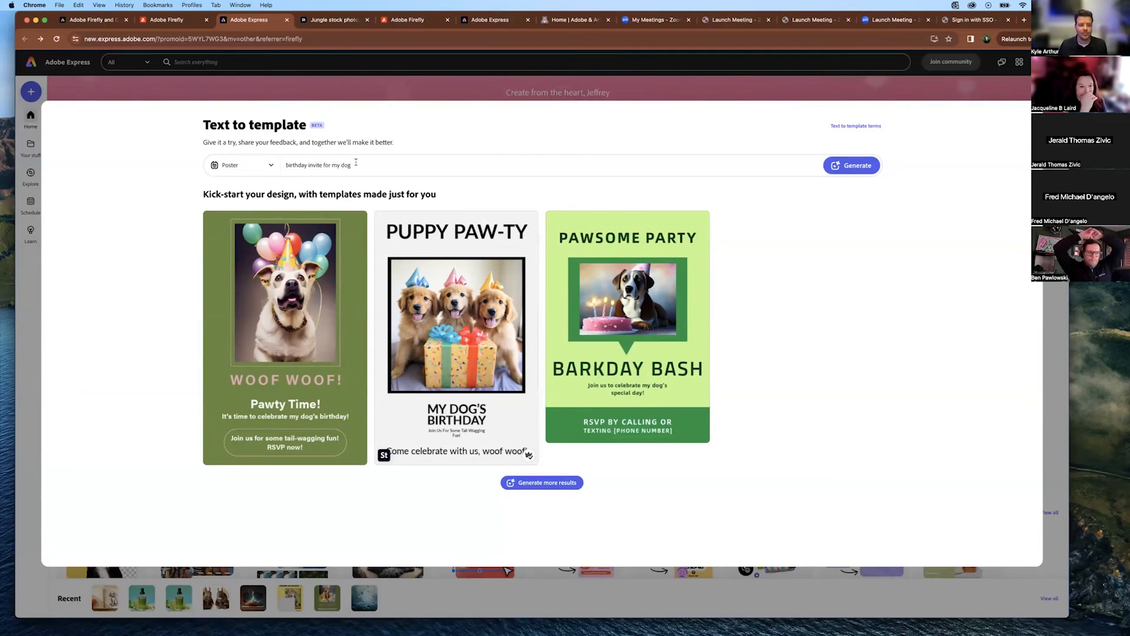
# Regenerate with 'outer space themed' and 'with planets and pizza' added, then open the crowned-dog template.
pyautogui.click(304, 166)
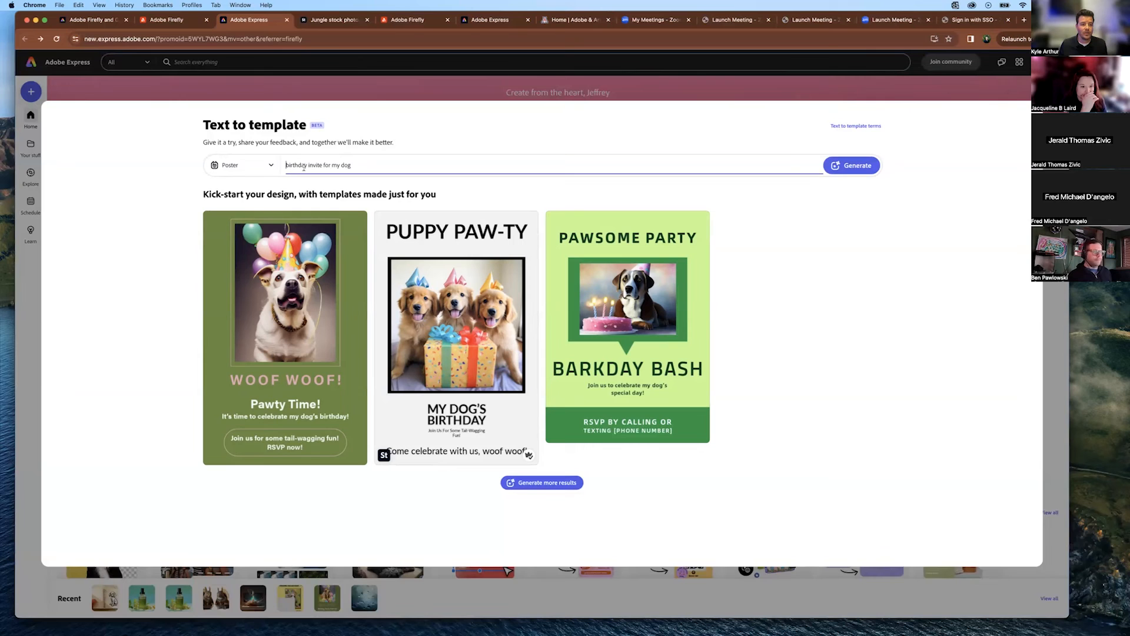
pyautogui.write('d')
pyautogui.write('uter')
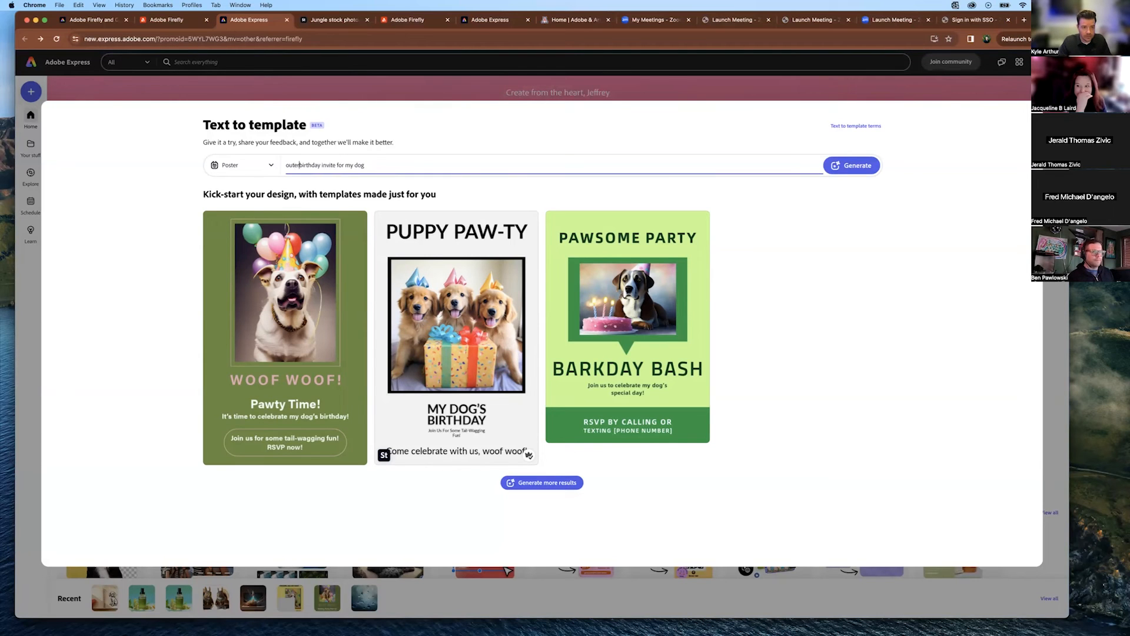
pyautogui.write(' space themed')
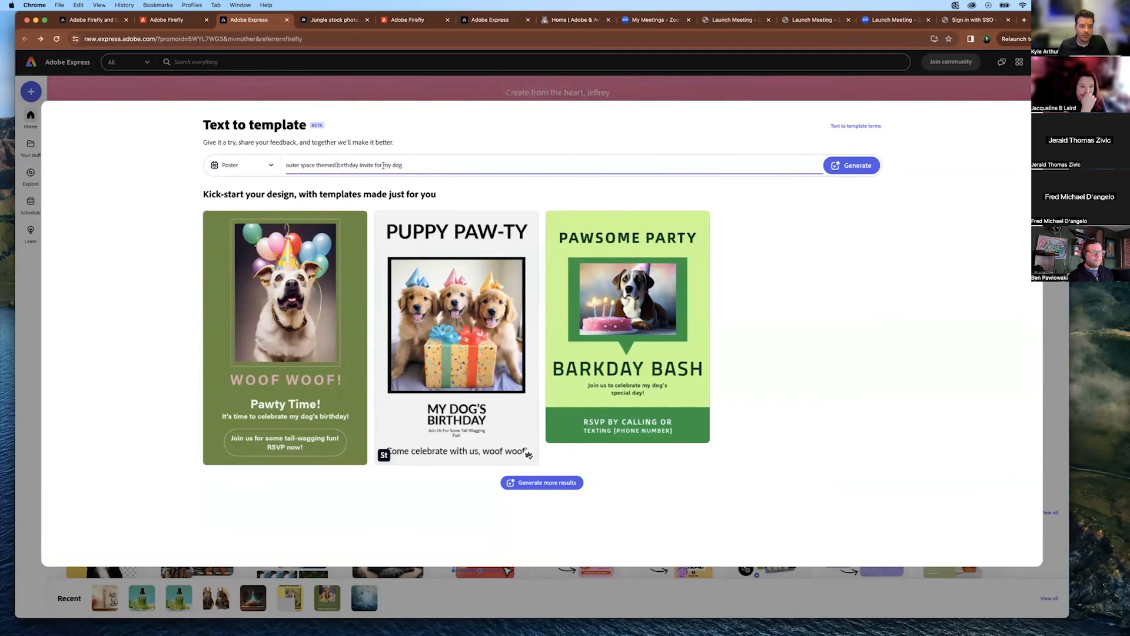
pyautogui.click(405, 166)
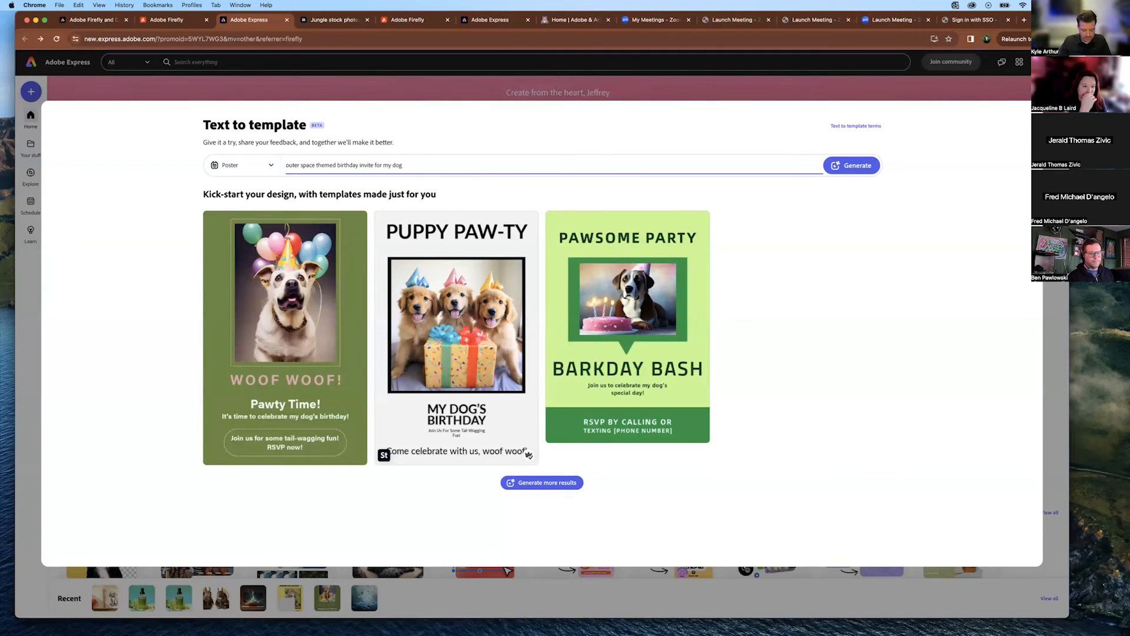
pyautogui.write('with planet')
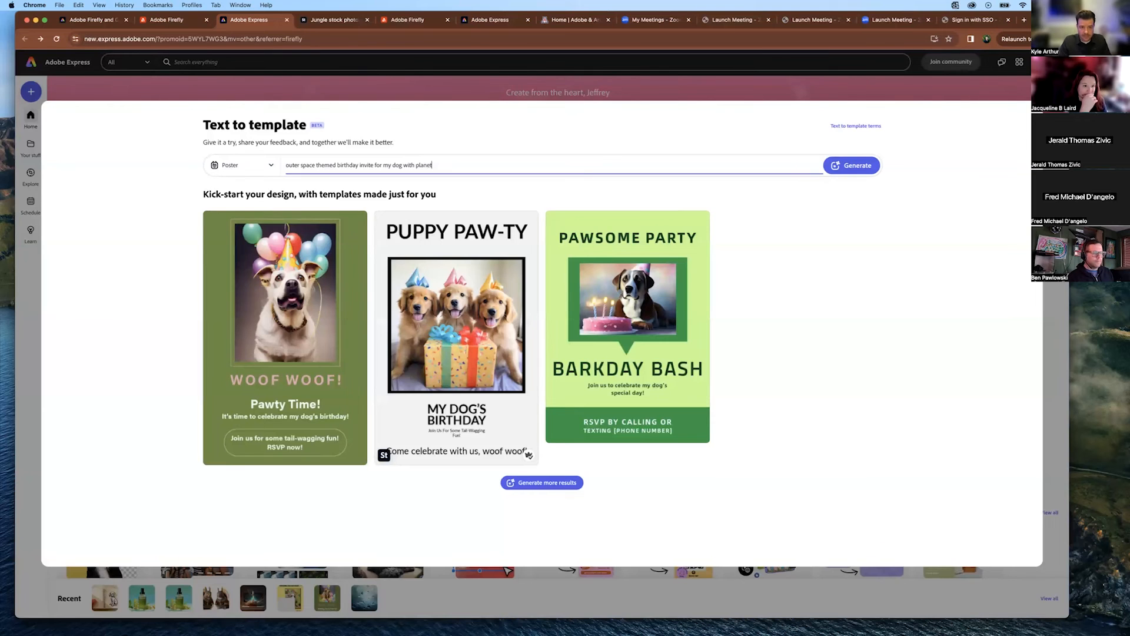
pyautogui.write('s and pi')
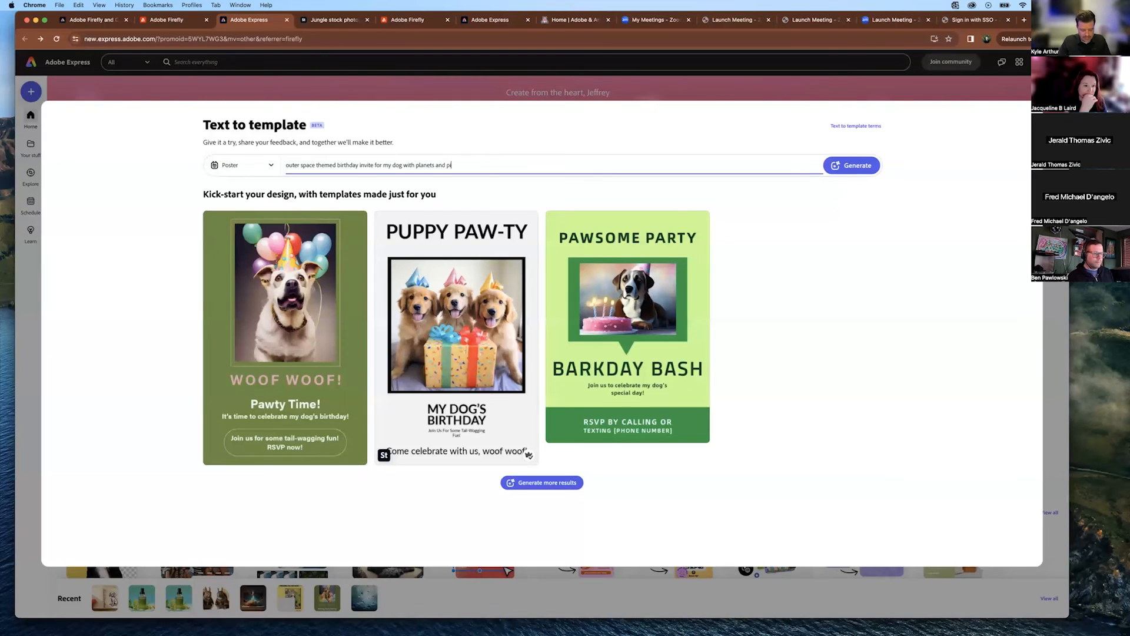
pyautogui.write('zza')
pyautogui.press('Return')
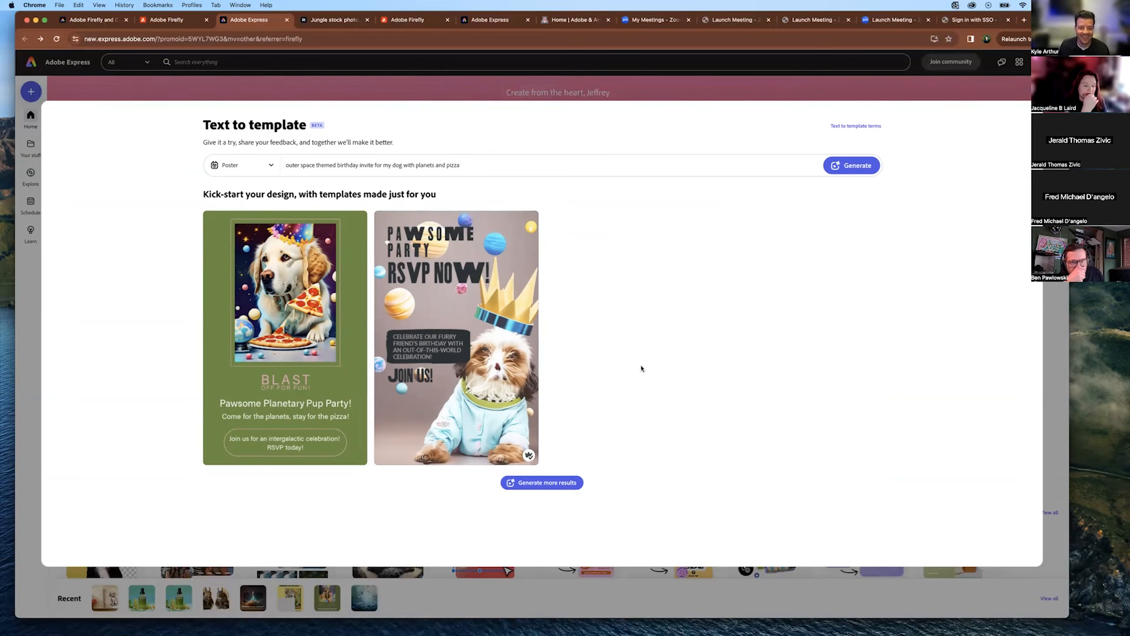
pyautogui.moveTo(493, 332)
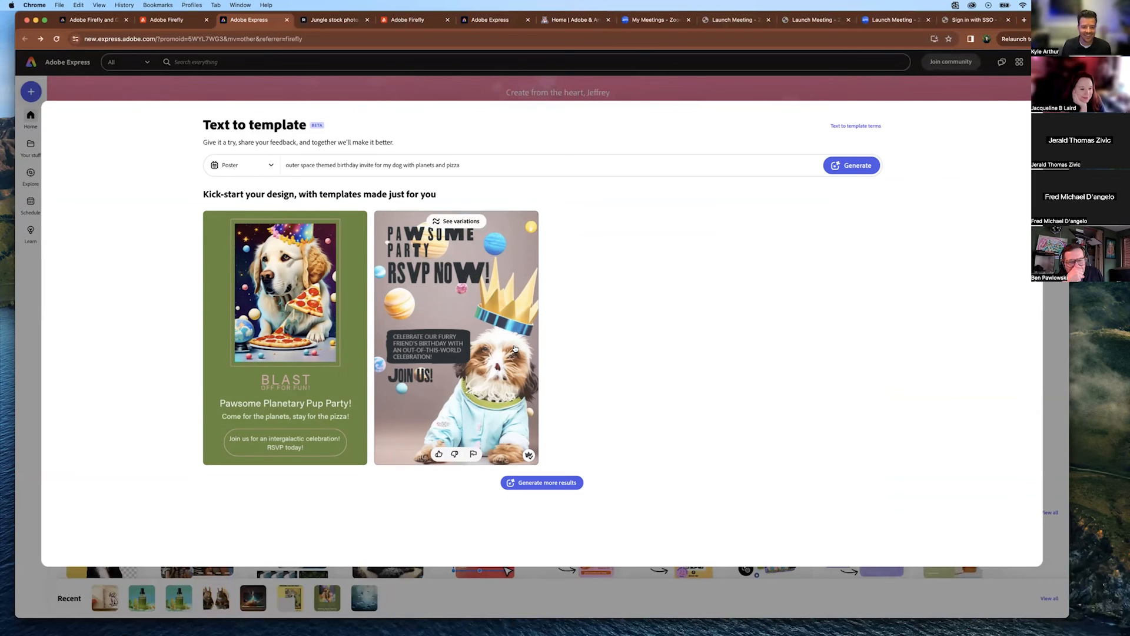
pyautogui.click(487, 362)
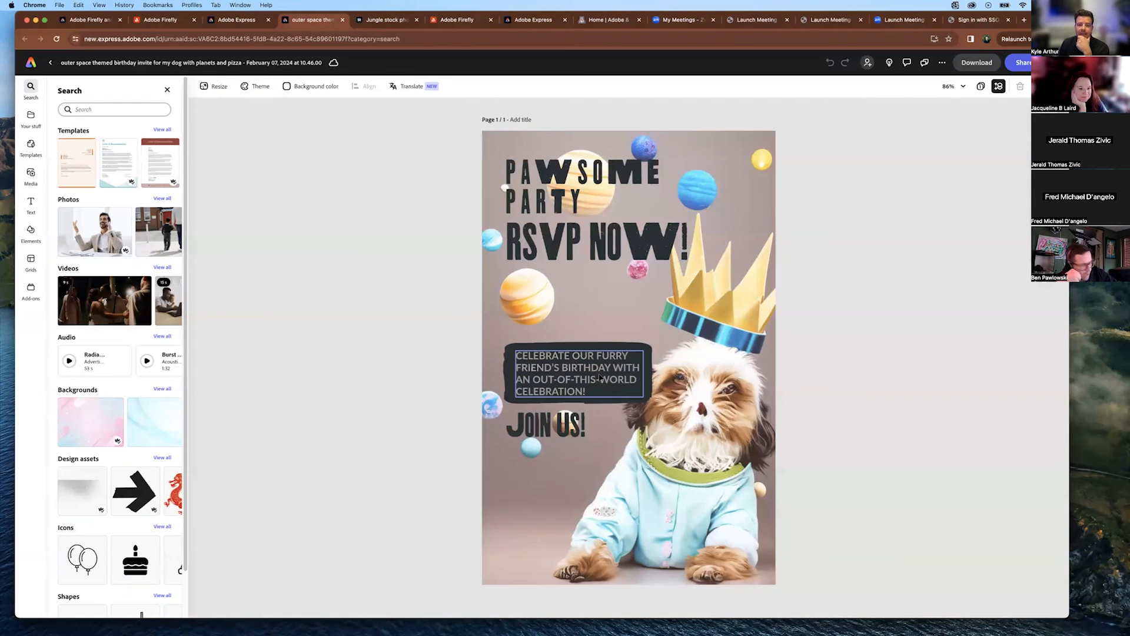
# Nudge the 'CELEBRATE OUR FURRY…' text block up-left and move JOIN US! lower on the poster.
pyautogui.click(584, 246)
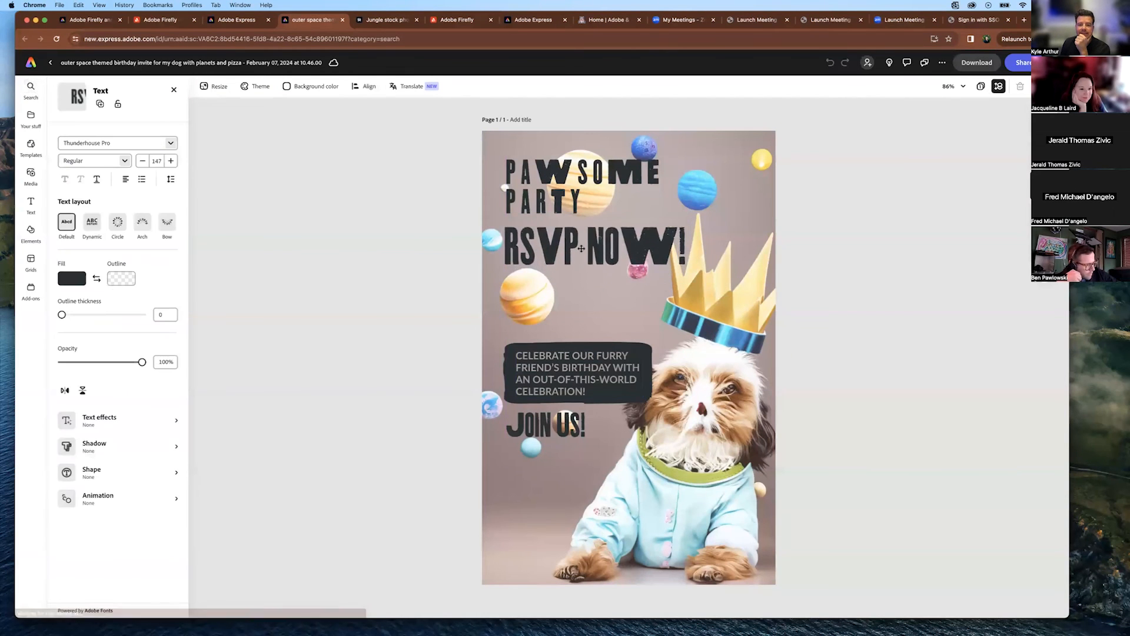
pyautogui.click(543, 303)
pyautogui.click(536, 302)
pyautogui.click(528, 303)
pyautogui.moveTo(573, 358); pyautogui.dragTo(565, 351)
pyautogui.moveTo(559, 420); pyautogui.dragTo(561, 446)
pyautogui.click(719, 317)
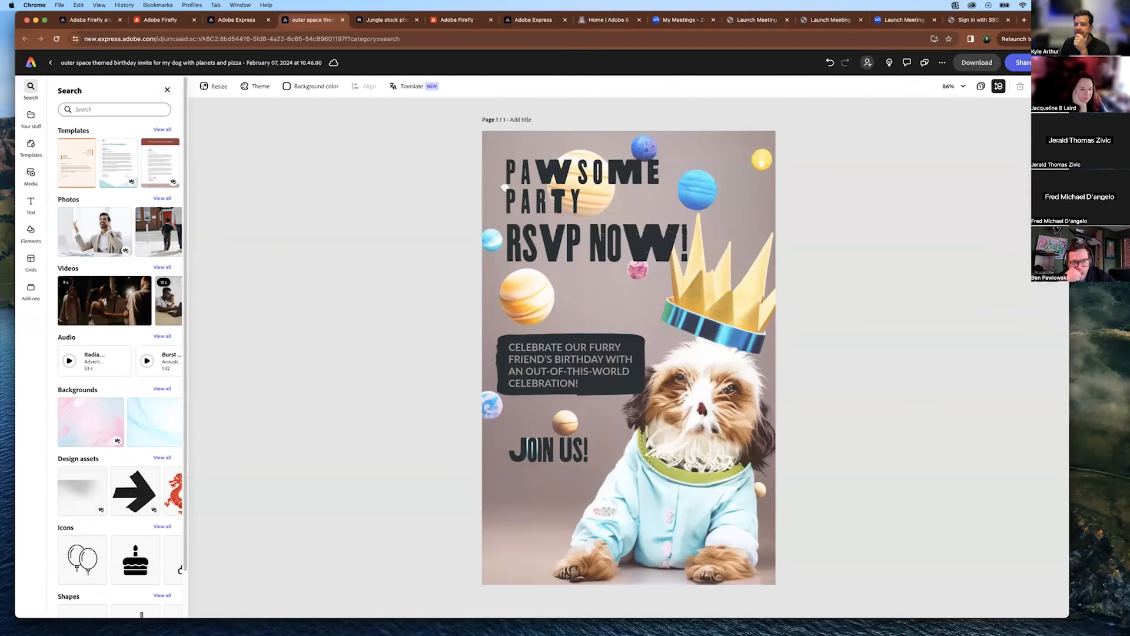
# Inspect the dog image, JOIN US!, PAWSOME PARTY and RSVP NOW! elements, then show the Media library.
pyautogui.click(1030, 250)
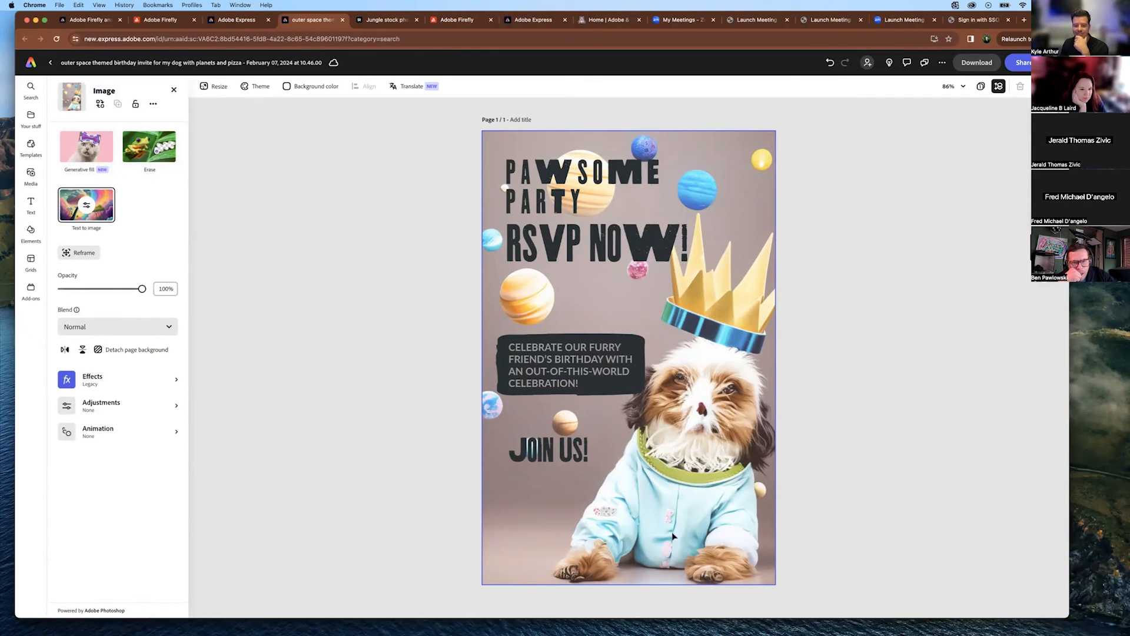
pyautogui.click(538, 461)
pyautogui.click(583, 194)
pyautogui.click(589, 245)
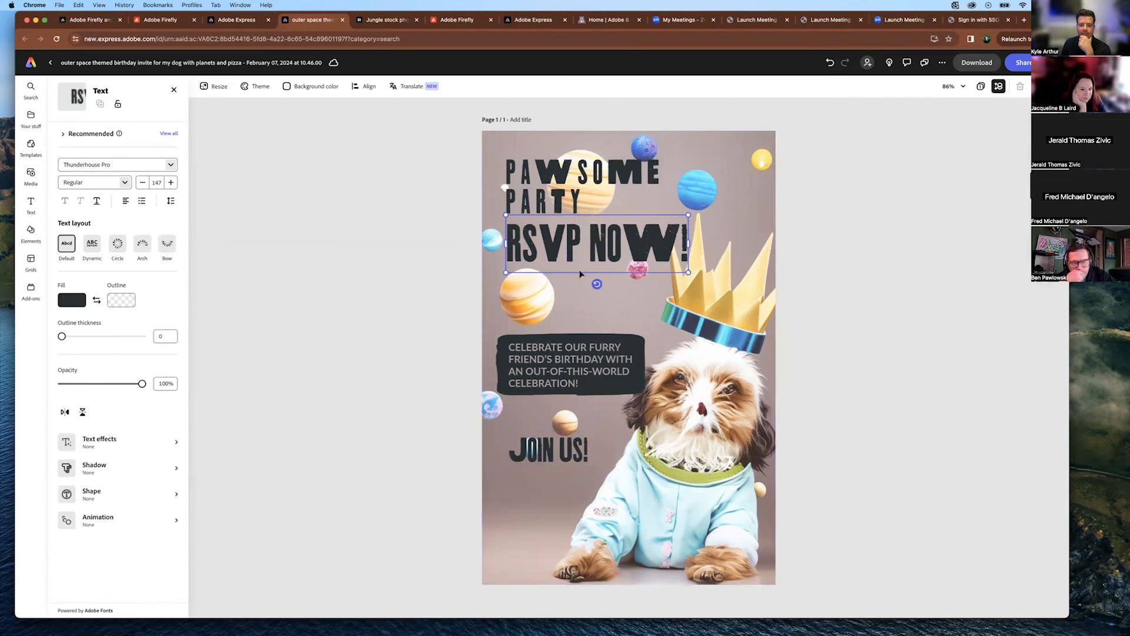
pyautogui.click(583, 343)
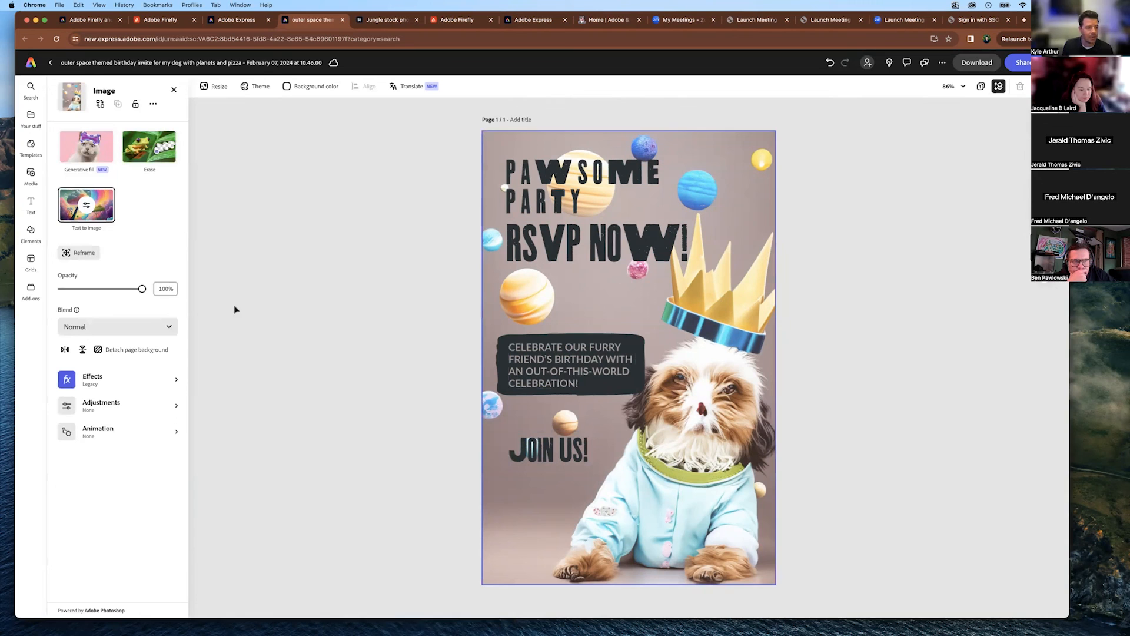
pyautogui.click(31, 174)
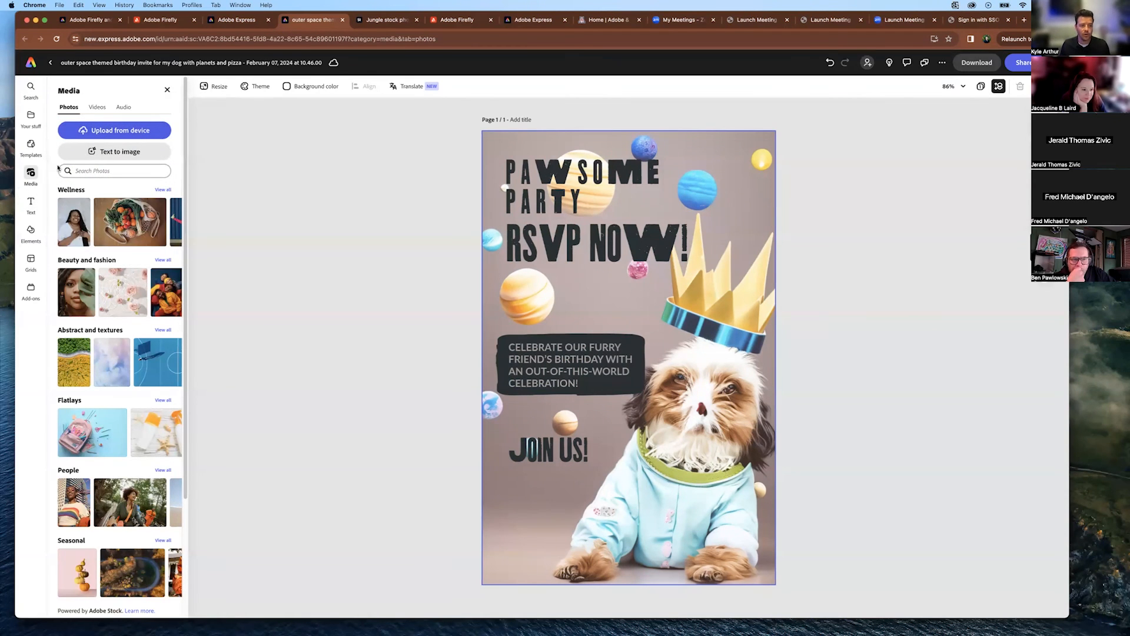
# Generate a square (1:1) 'dog in party hat' image, use the fourth result, and place it bottom-left.
pyautogui.click(117, 151)
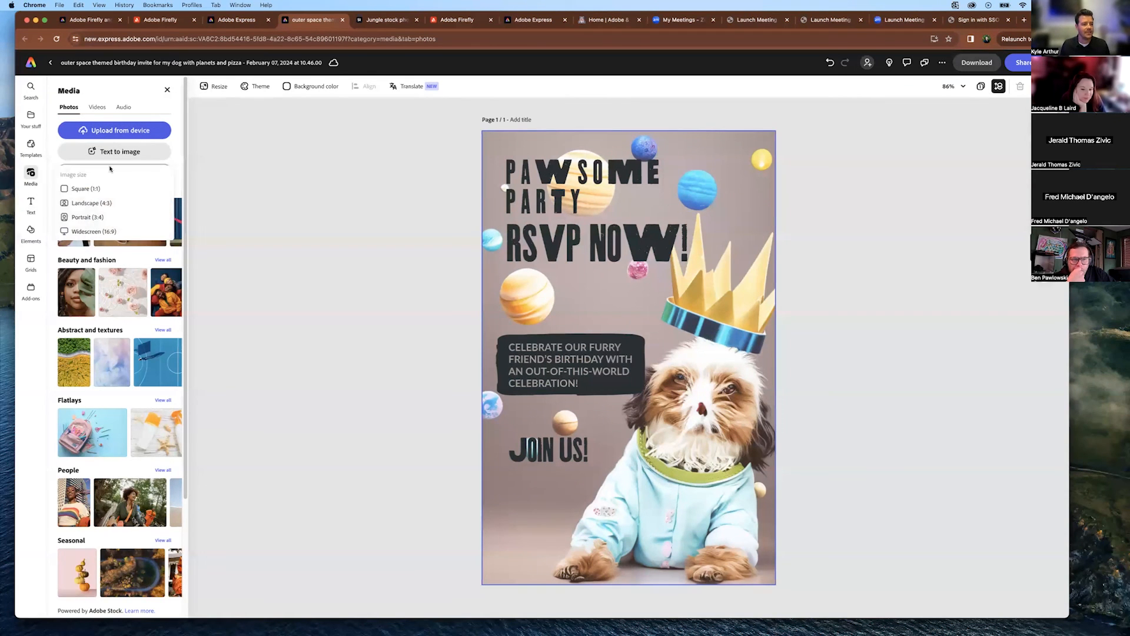
pyautogui.click(86, 189)
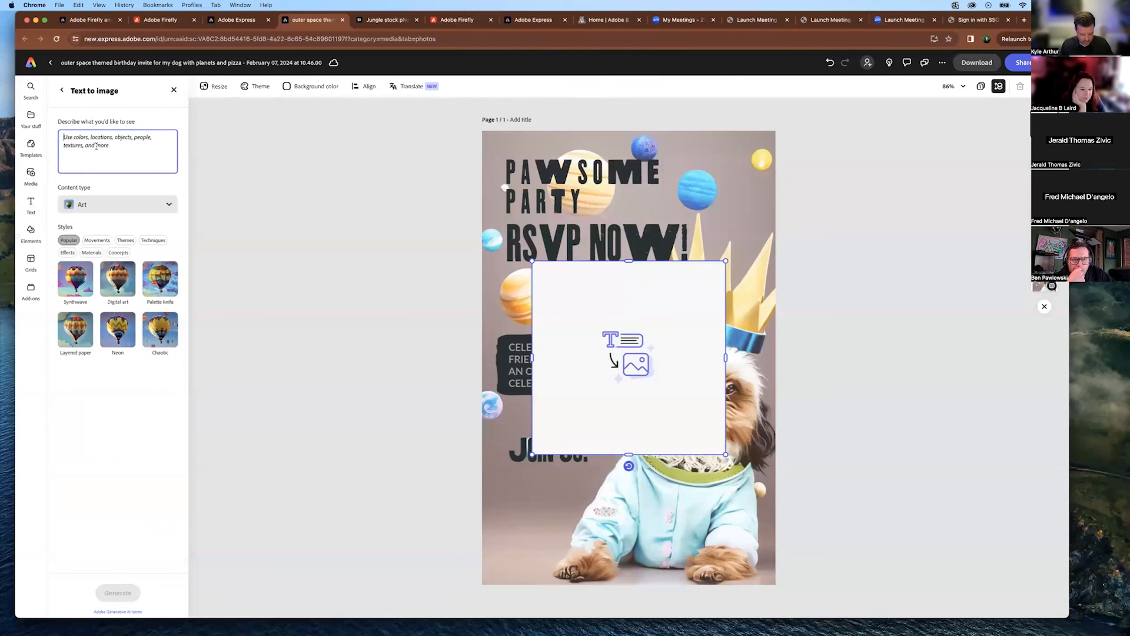
pyautogui.write('dog')
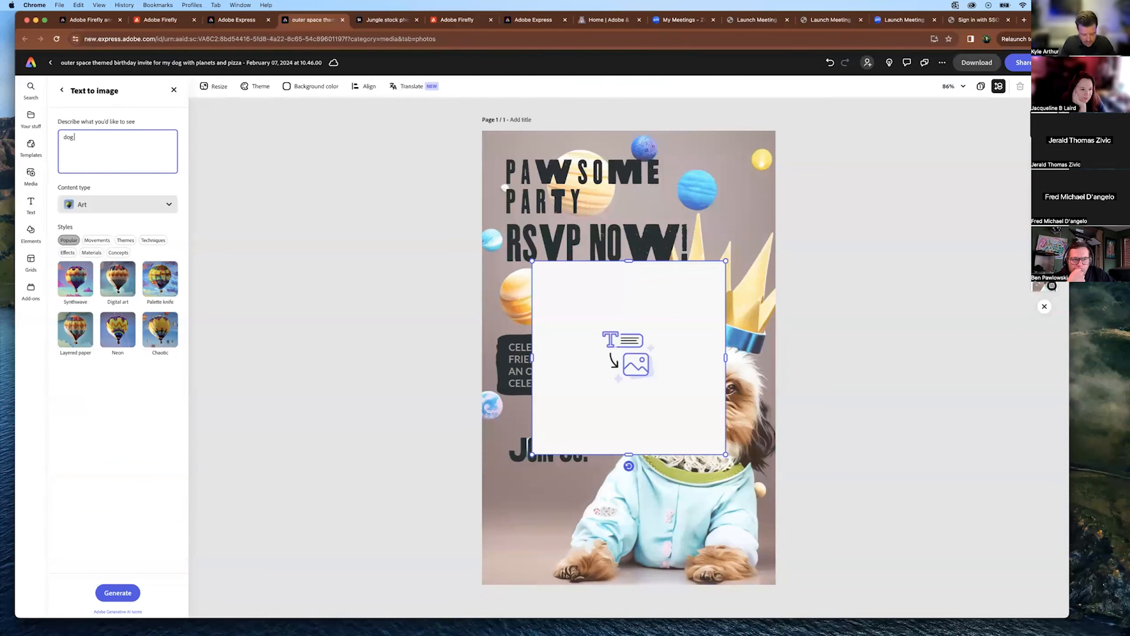
pyautogui.write(' in party hat')
pyautogui.press('Return')
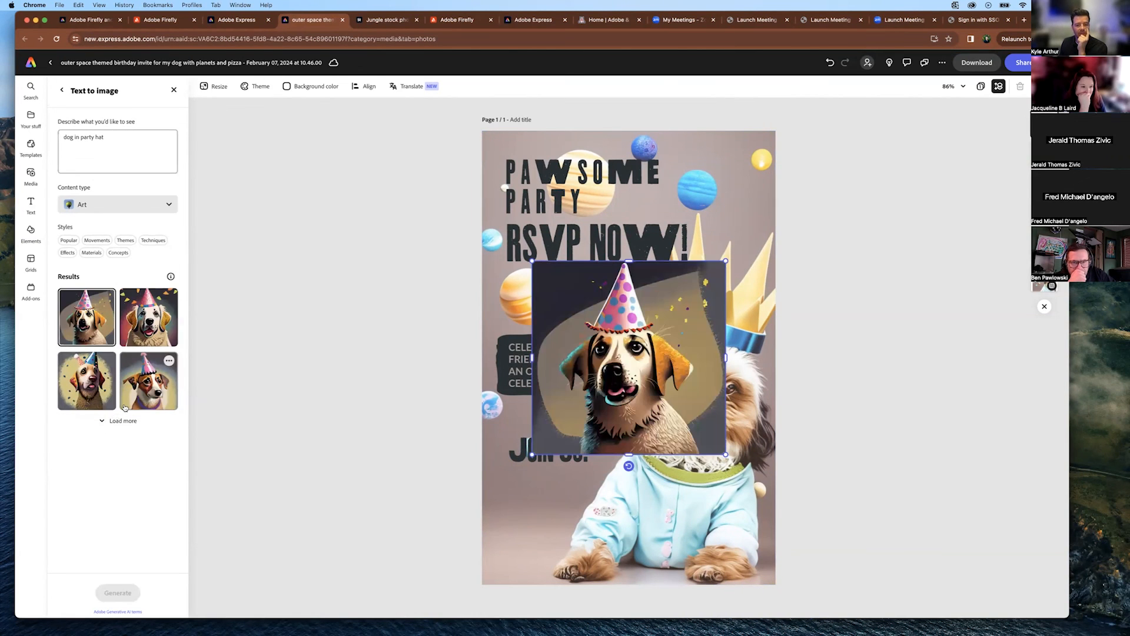
pyautogui.click(148, 380)
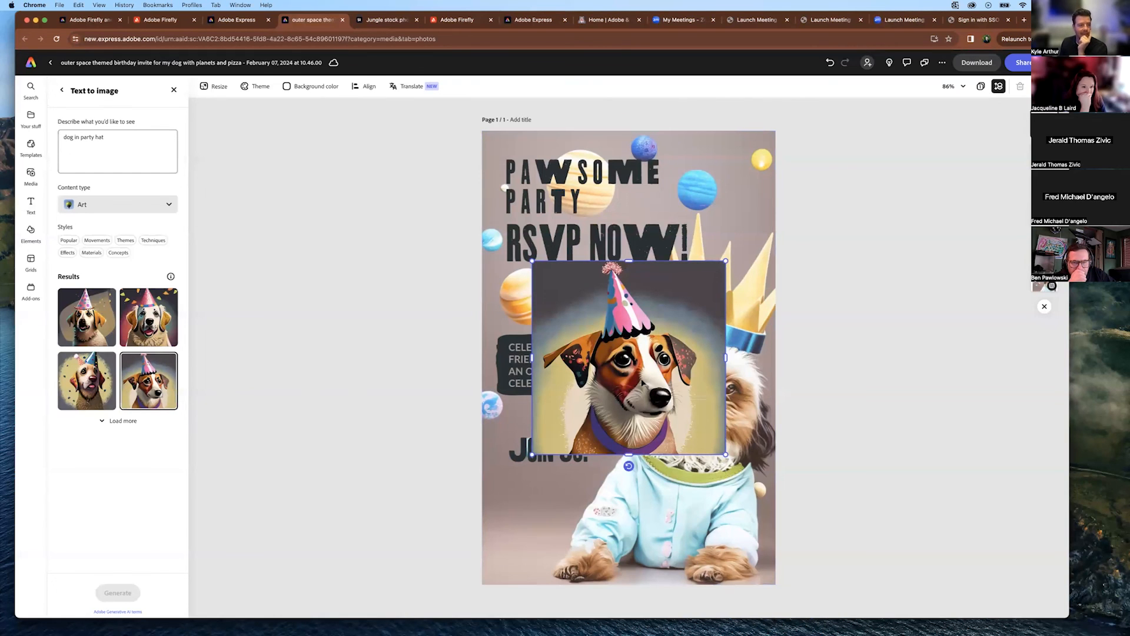
pyautogui.moveTo(642, 383); pyautogui.dragTo(559, 503)
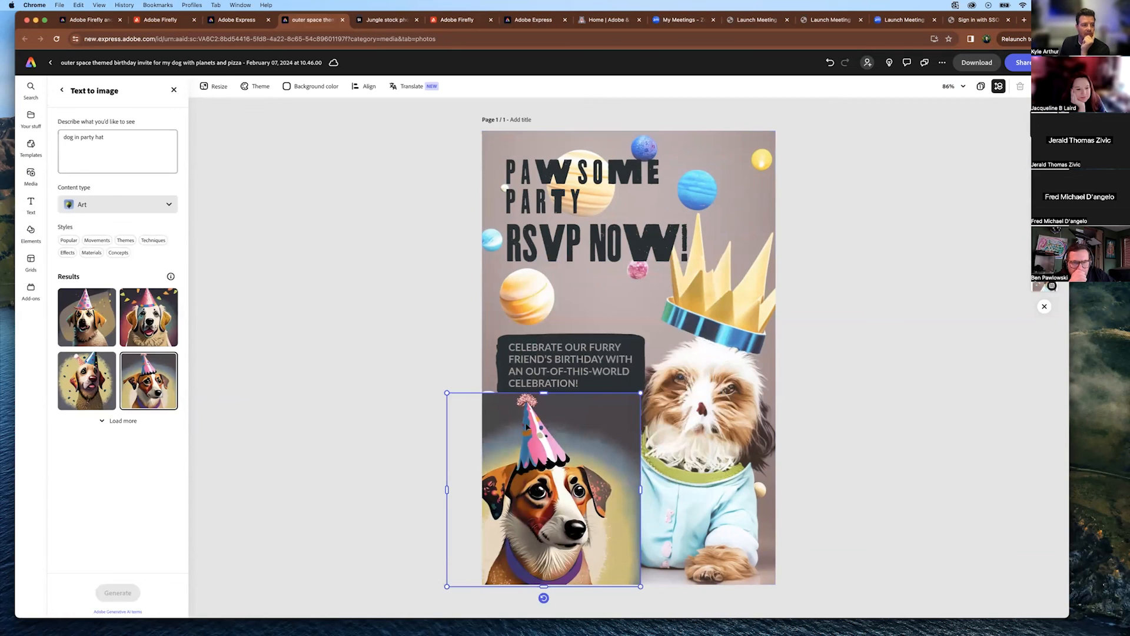
# Remove the party-hat dog's background and set the cut-out along the bottom edge.
pyautogui.click(173, 90)
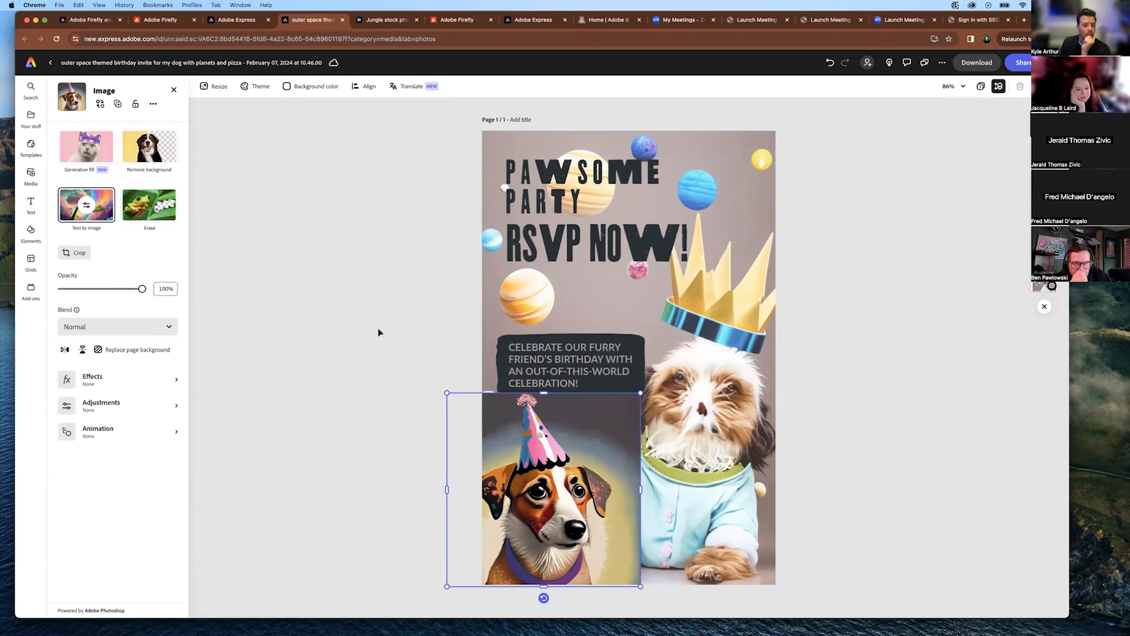
pyautogui.click(141, 155)
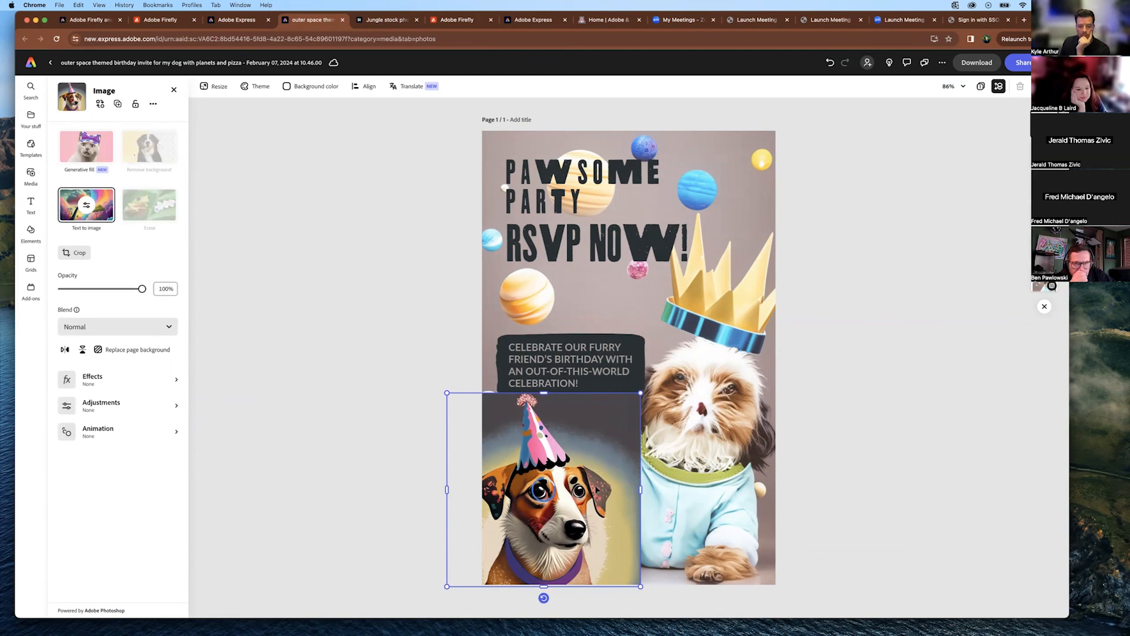
pyautogui.moveTo(574, 521); pyautogui.dragTo(489, 570)
pyautogui.click(616, 443)
# Move JOIN US! beneath RSVP NOW!, bring the dog back onto the page, and return home.
pyautogui.moveTo(564, 450); pyautogui.dragTo(616, 299)
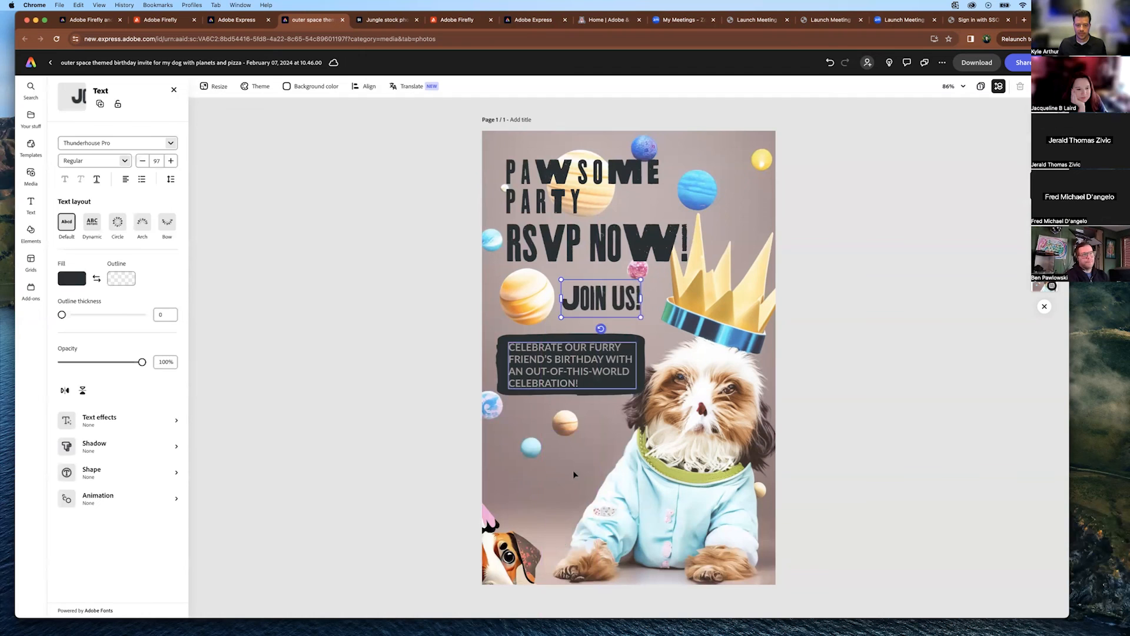
pyautogui.moveTo(513, 553); pyautogui.dragTo(577, 490)
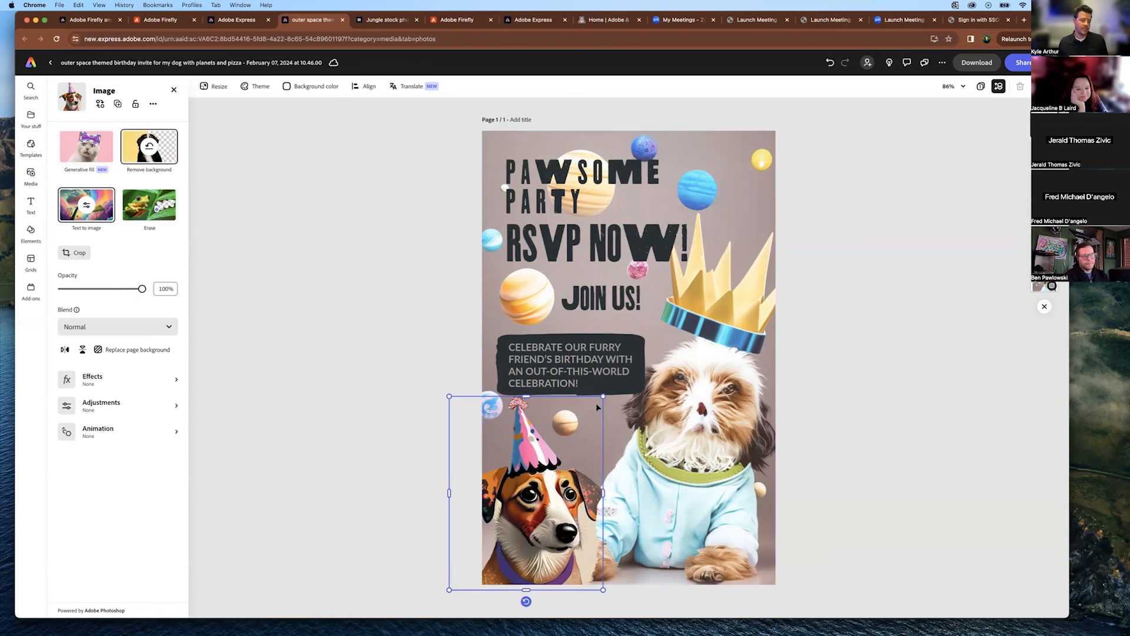
pyautogui.click(41, 63)
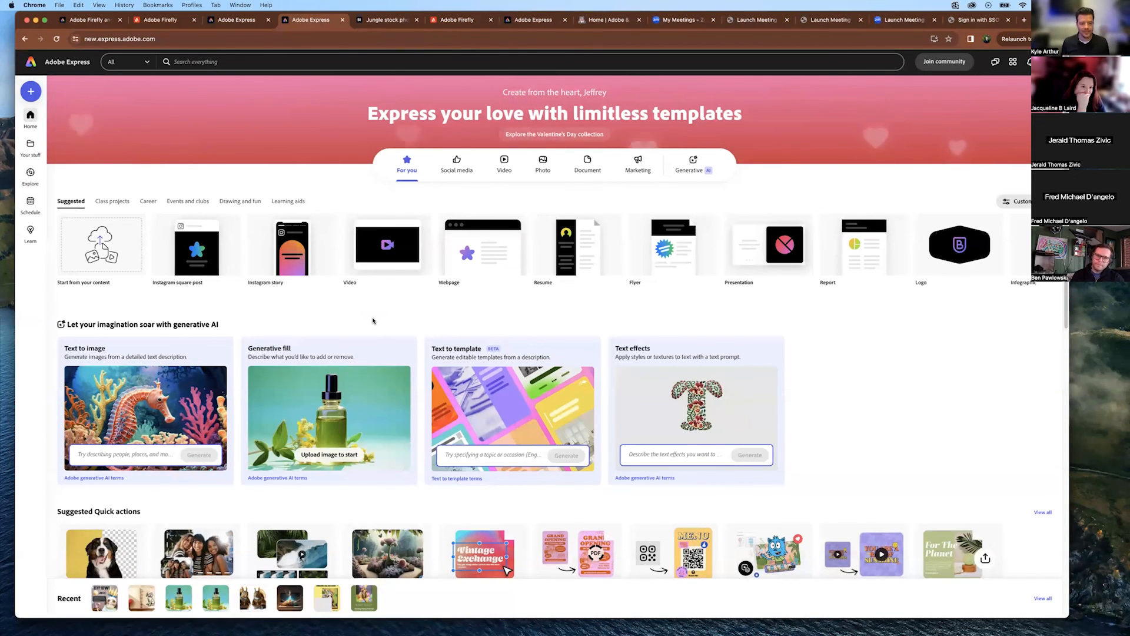
pyautogui.moveTo(762, 406)
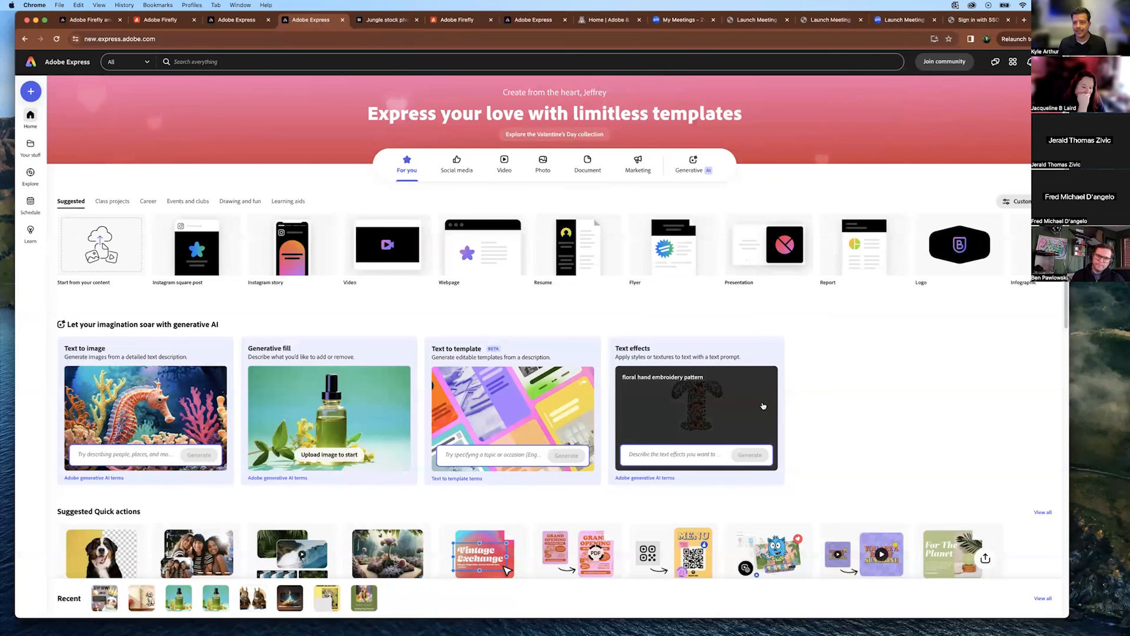